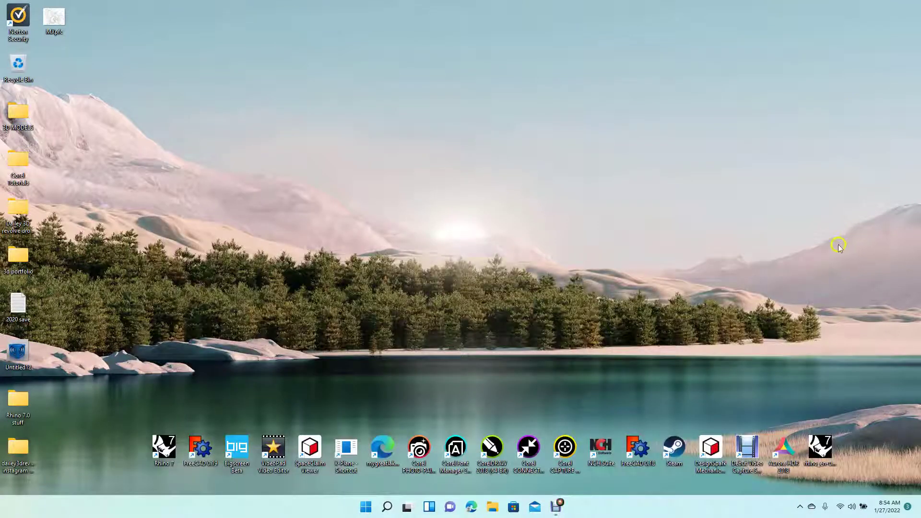
Step: Launch DesignSpark Mechanical from its desktop shortcut, opening a blank Design1 document
{"action": "double_click", "coordinate": [710, 448]}
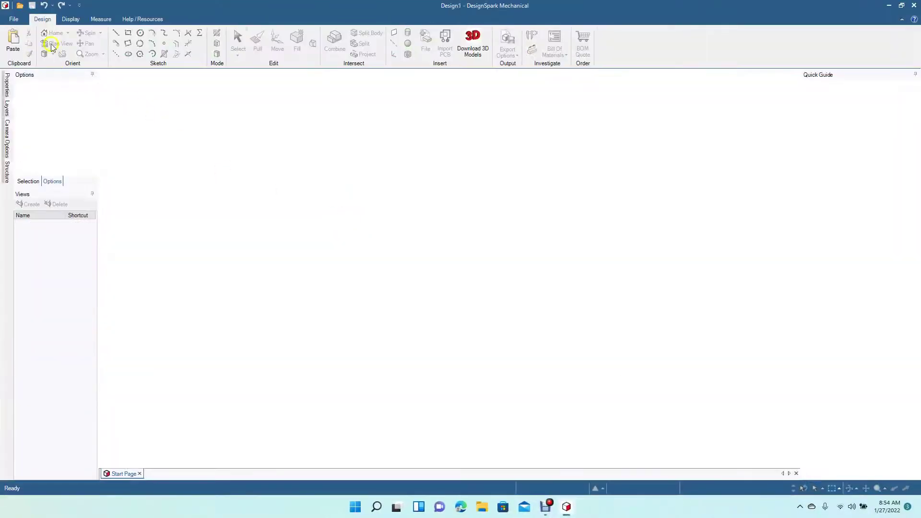
Step: Create a new design and view the Design2 sketch grid from above in Plan View
{"action": "left_click", "coordinate": [14, 18]}
{"action": "mouse_move", "coordinate": [39, 46]}
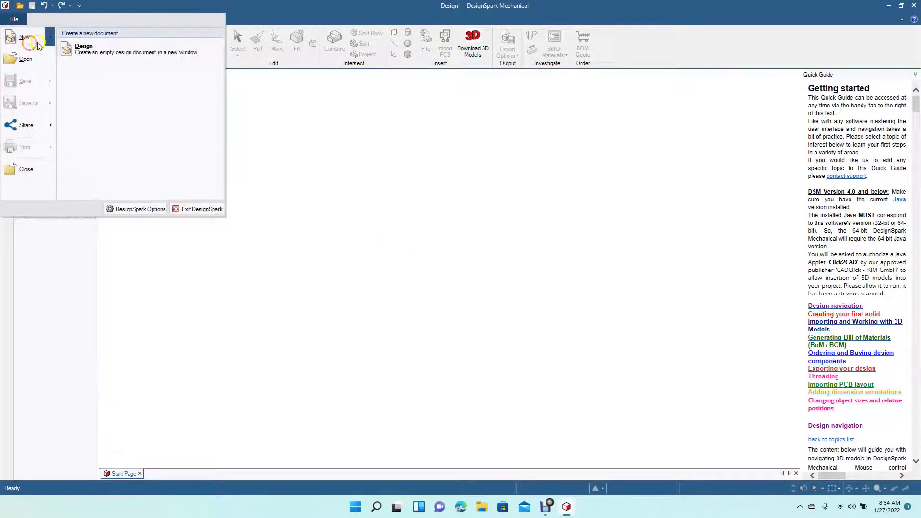
{"action": "left_click", "coordinate": [83, 48]}
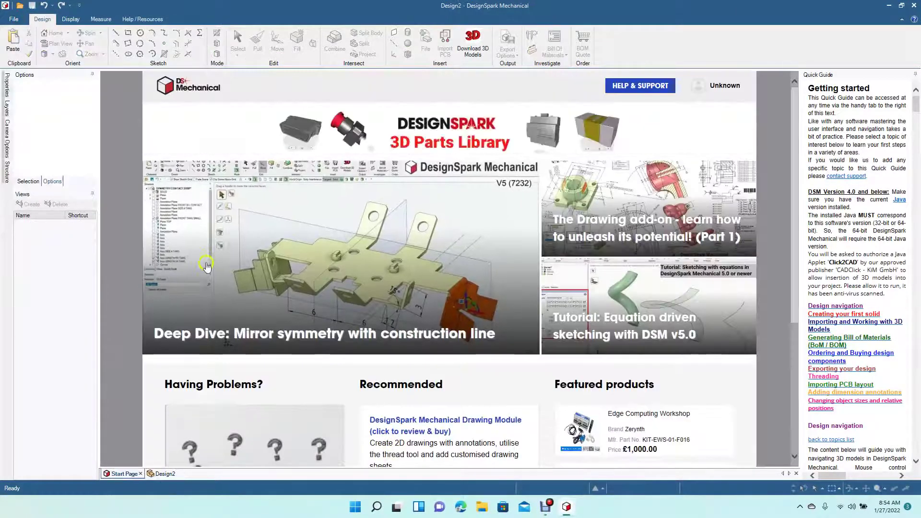
{"action": "left_click_drag", "start_coordinate": [159, 147], "coordinate": [226, 334]}
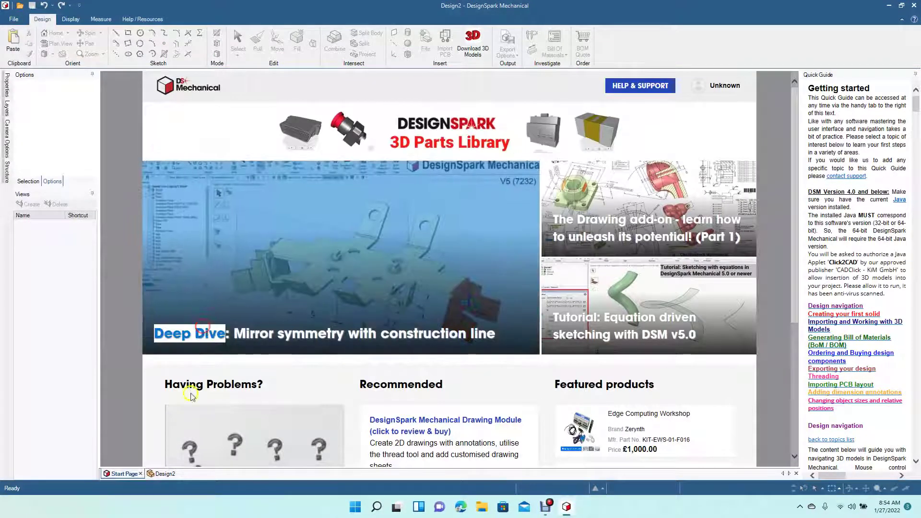
{"action": "left_click", "coordinate": [164, 474]}
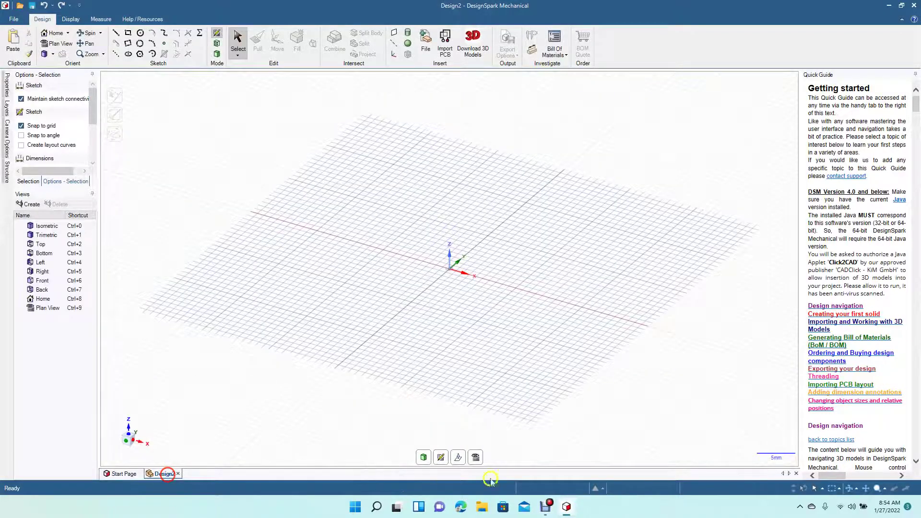
{"action": "left_click", "coordinate": [474, 457]}
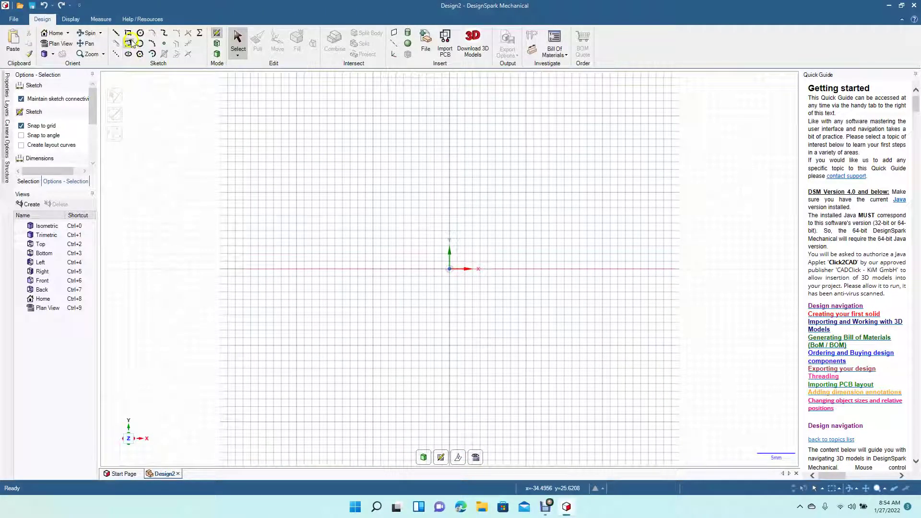
Step: Draw a centre-defined 34 mm by 34 mm rectangle anchored at the origin
{"action": "left_click", "coordinate": [129, 33]}
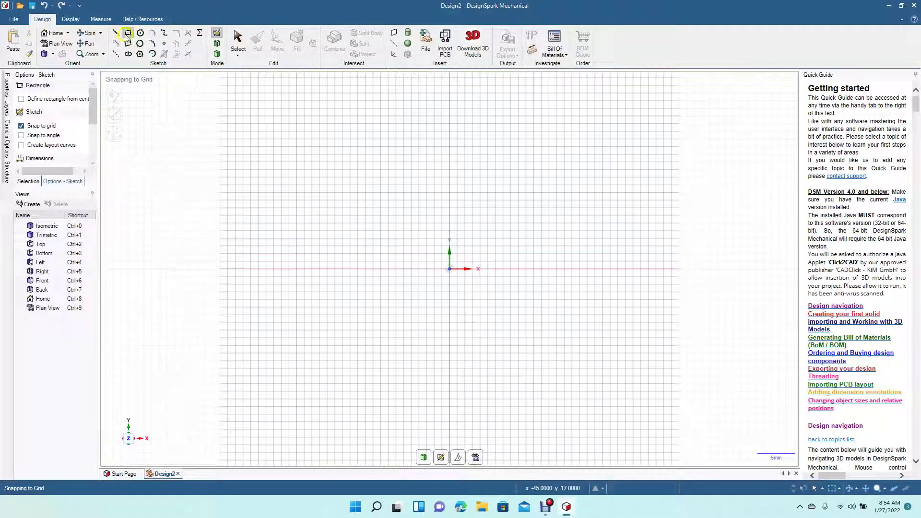
{"action": "left_click", "coordinate": [42, 99]}
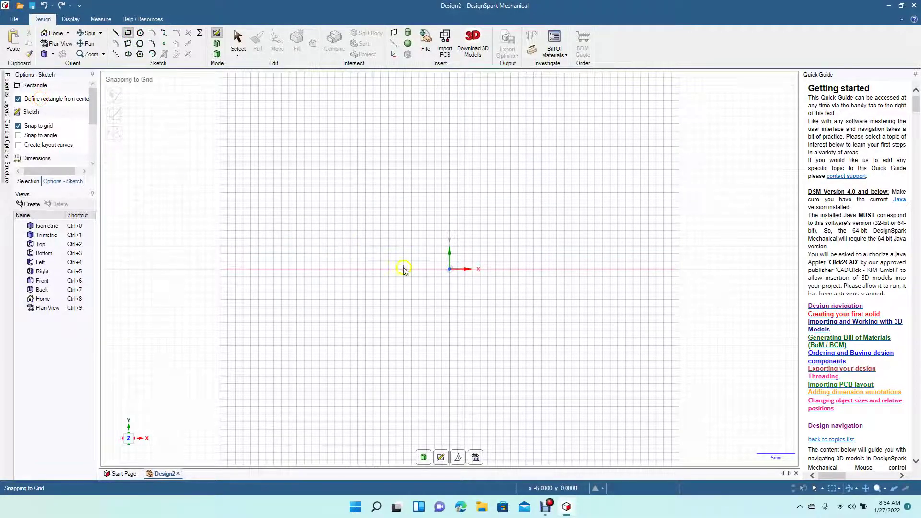
{"action": "left_click", "coordinate": [449, 270]}
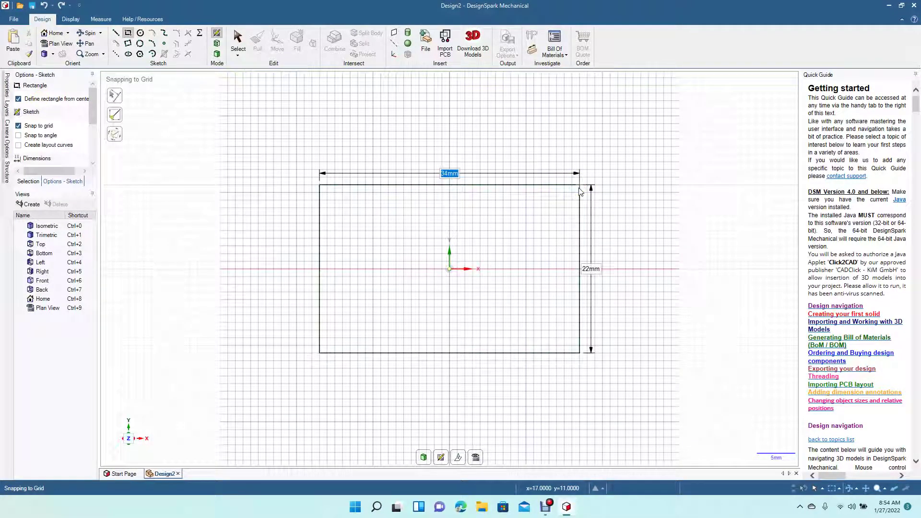
{"action": "type", "text": "34"}
{"action": "key", "text": "Tab"}
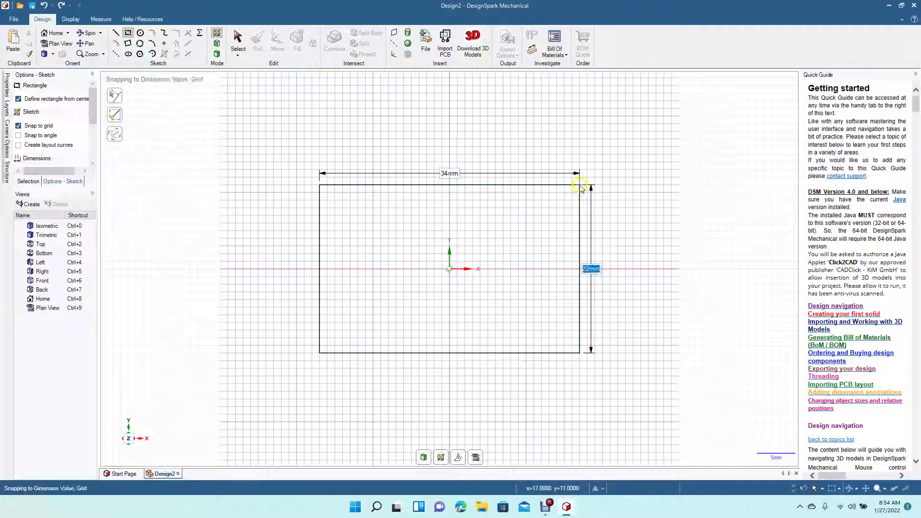
{"action": "type", "text": "3434"}
{"action": "key", "text": "Return"}
{"action": "left_click", "coordinate": [234, 38]}
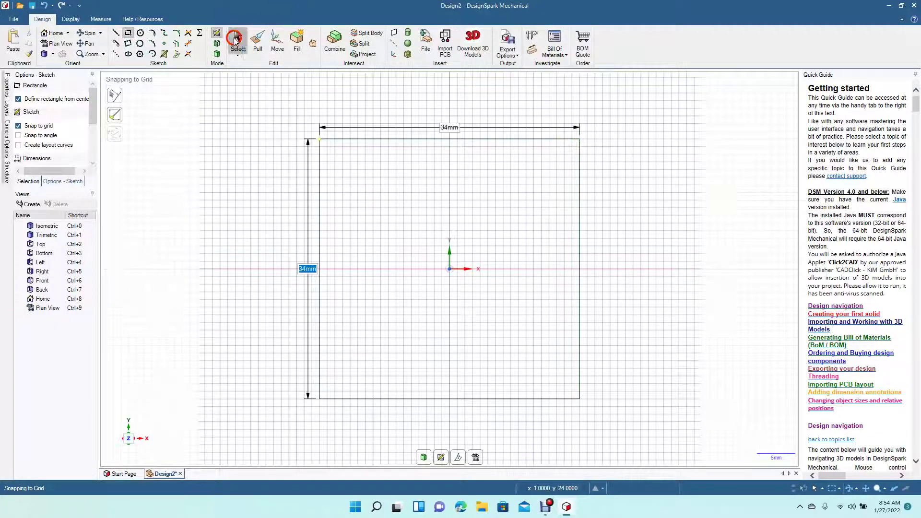
Step: Fillet the top-left, top-right, bottom-left and bottom-right corners of the 34 mm square equally
{"action": "left_click", "coordinate": [177, 34]}
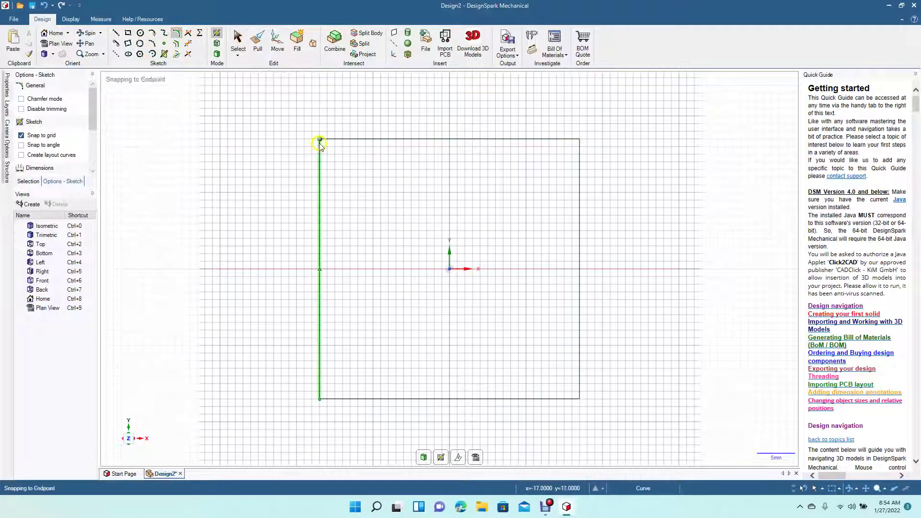
{"action": "left_click_drag", "start_coordinate": [320, 140], "coordinate": [327, 147]}
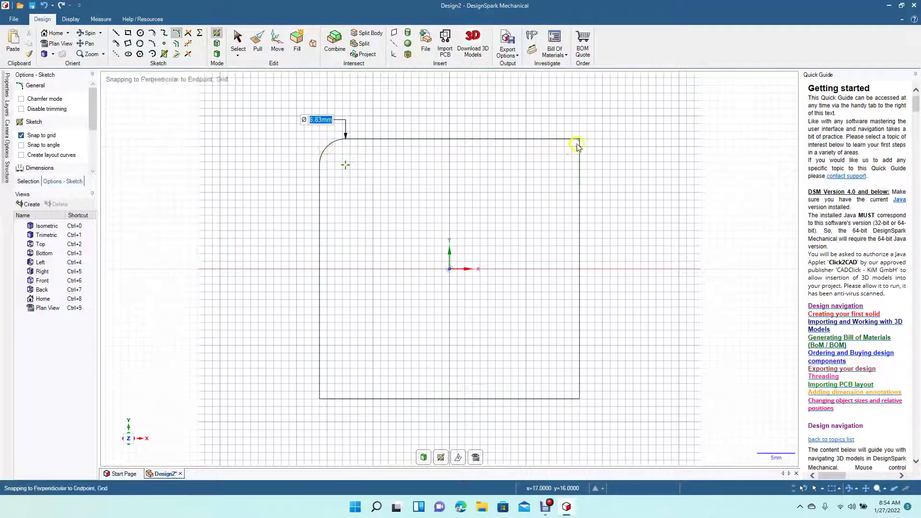
{"action": "left_click_drag", "start_coordinate": [578, 142], "coordinate": [573, 147]}
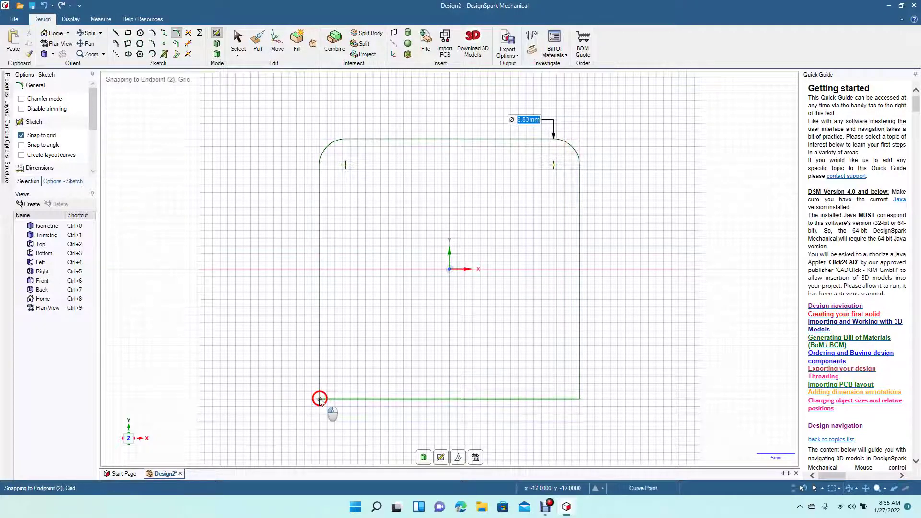
{"action": "left_click_drag", "start_coordinate": [319, 399], "coordinate": [334, 392]}
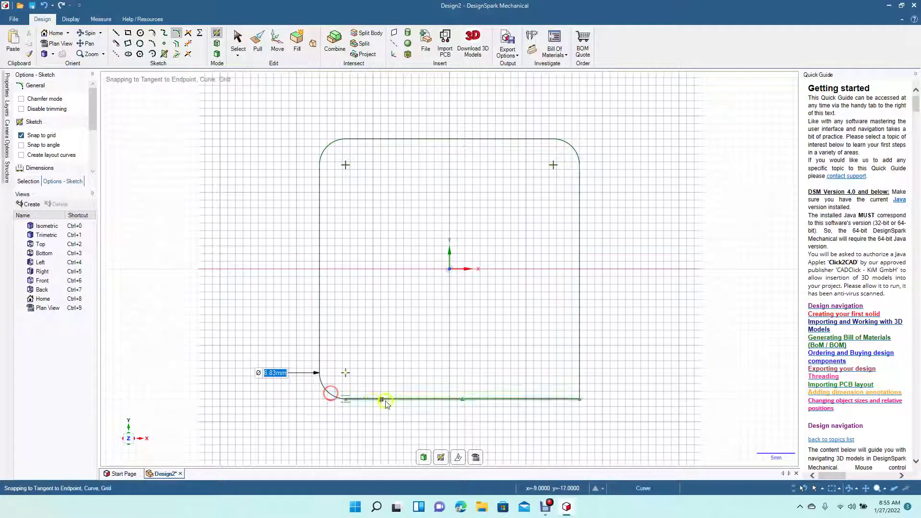
{"action": "left_click", "coordinate": [411, 409]}
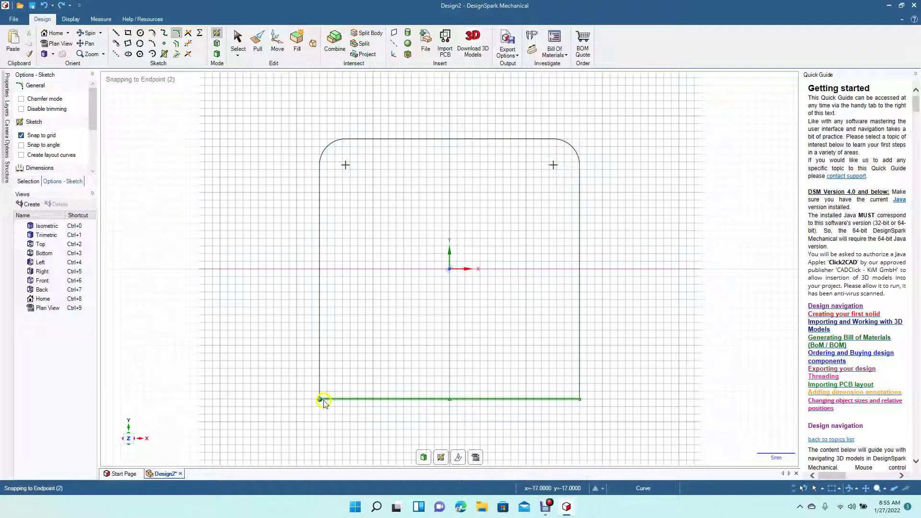
{"action": "left_click_drag", "start_coordinate": [322, 397], "coordinate": [326, 393]}
{"action": "left_click_drag", "start_coordinate": [573, 402], "coordinate": [569, 396]}
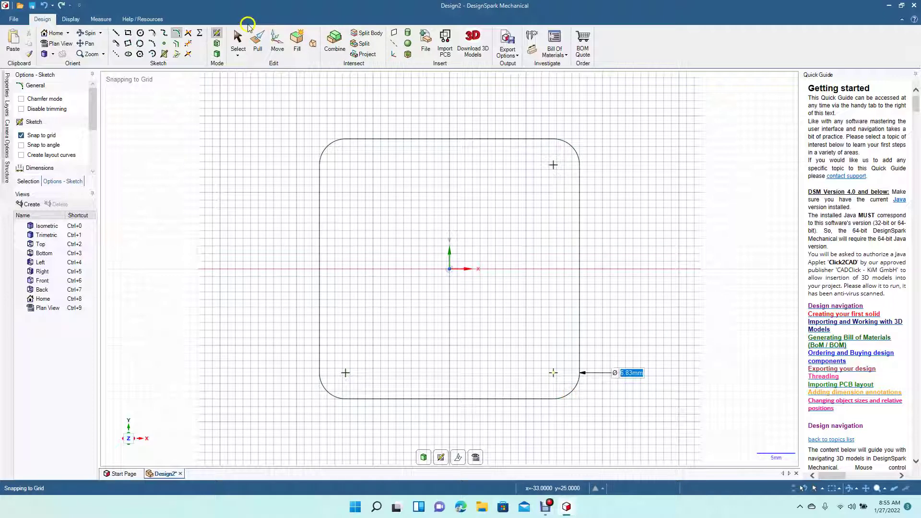
Step: Pull the rounded-square plate out into a thick solid slab, undoing and redoing the pull
{"action": "left_click", "coordinate": [237, 38]}
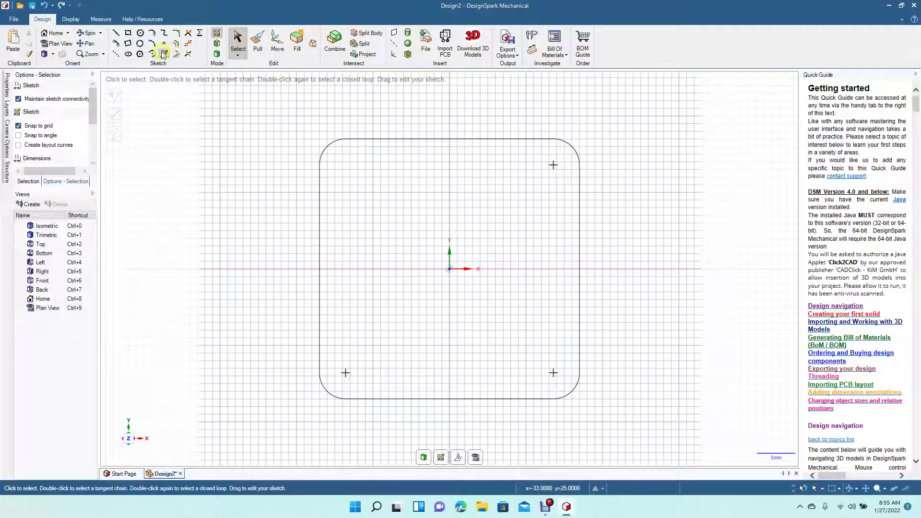
{"action": "left_click", "coordinate": [258, 44]}
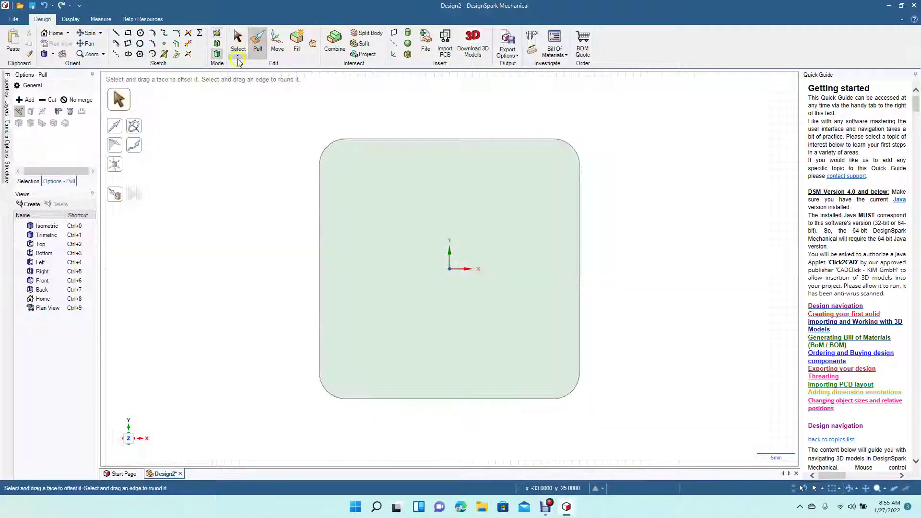
{"action": "left_click", "coordinate": [91, 33]}
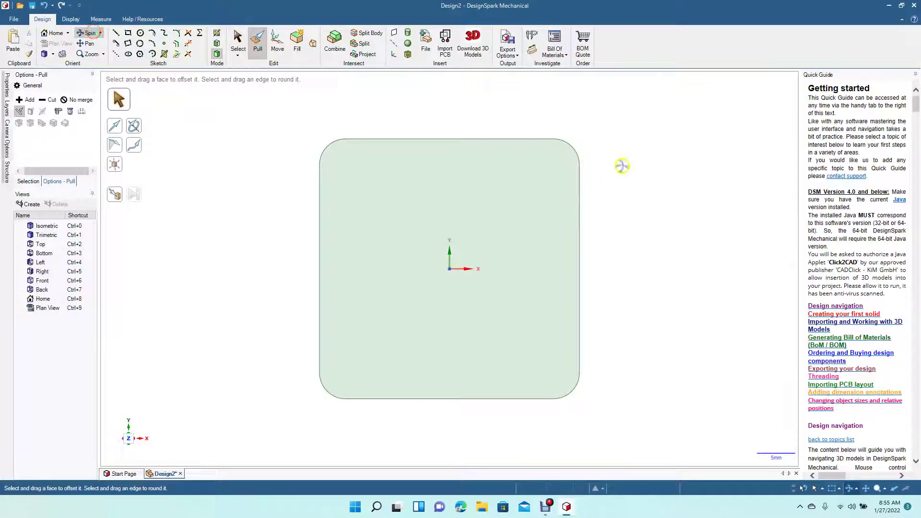
{"action": "left_click_drag", "start_coordinate": [616, 167], "coordinate": [590, 183]}
{"action": "left_click", "coordinate": [258, 44]}
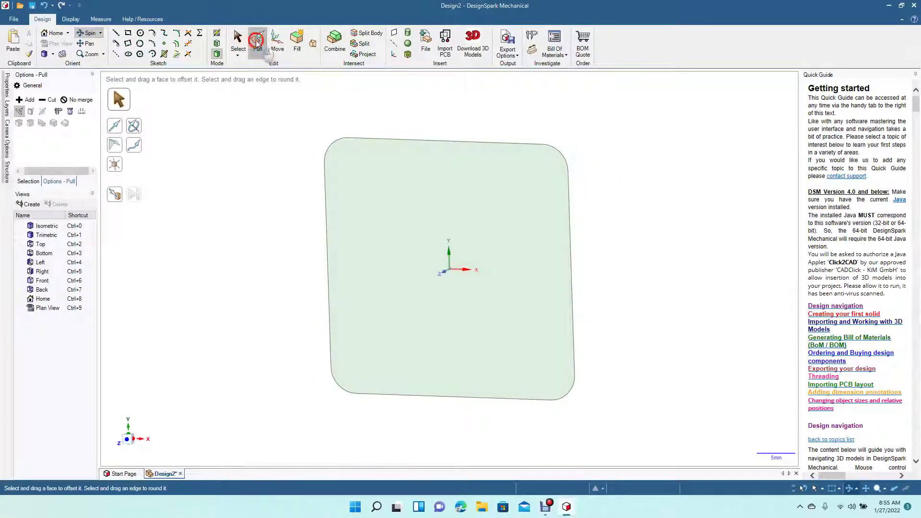
{"action": "left_click", "coordinate": [354, 179]}
{"action": "left_click_drag", "start_coordinate": [362, 181], "coordinate": [322, 202]}
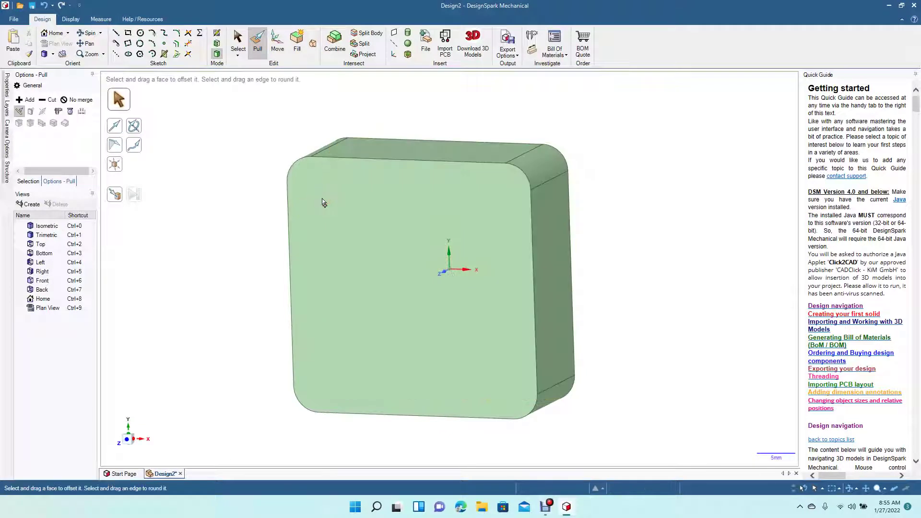
{"action": "key", "text": "ctrl+z"}
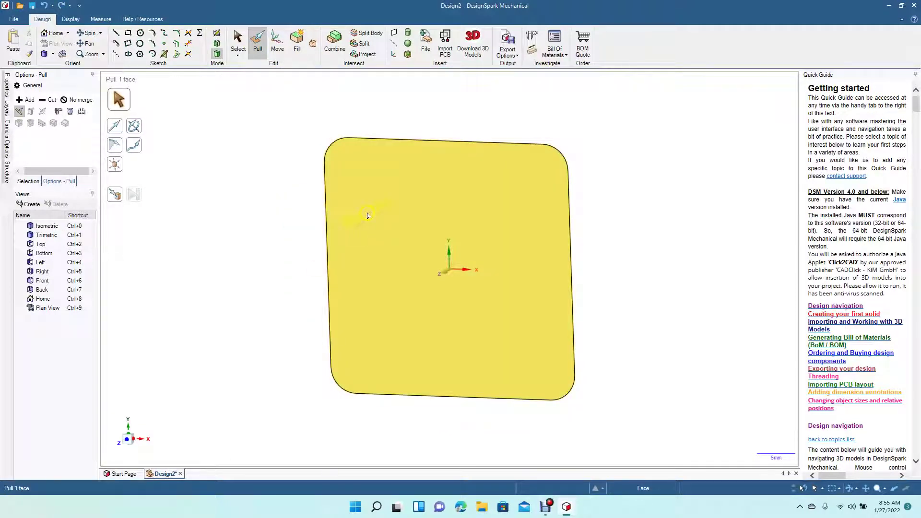
{"action": "key", "text": "ctrl+y"}
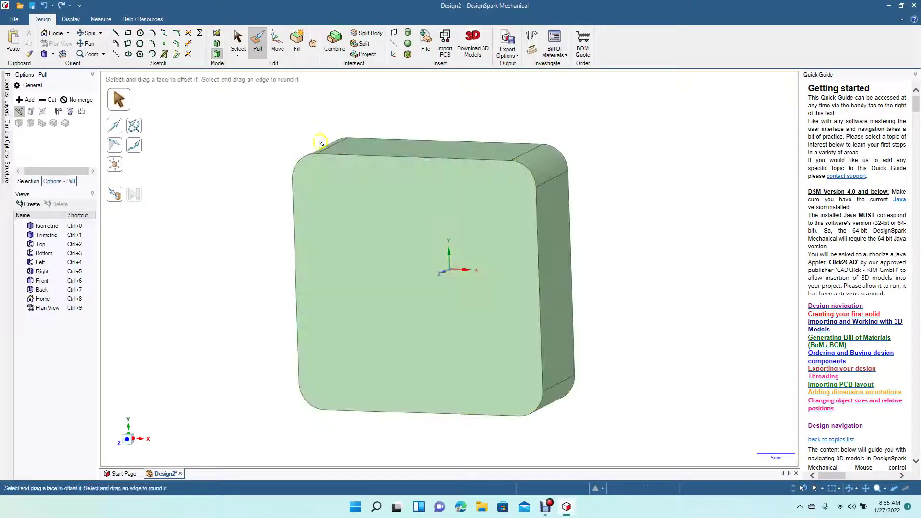
{"action": "left_click", "coordinate": [239, 42]}
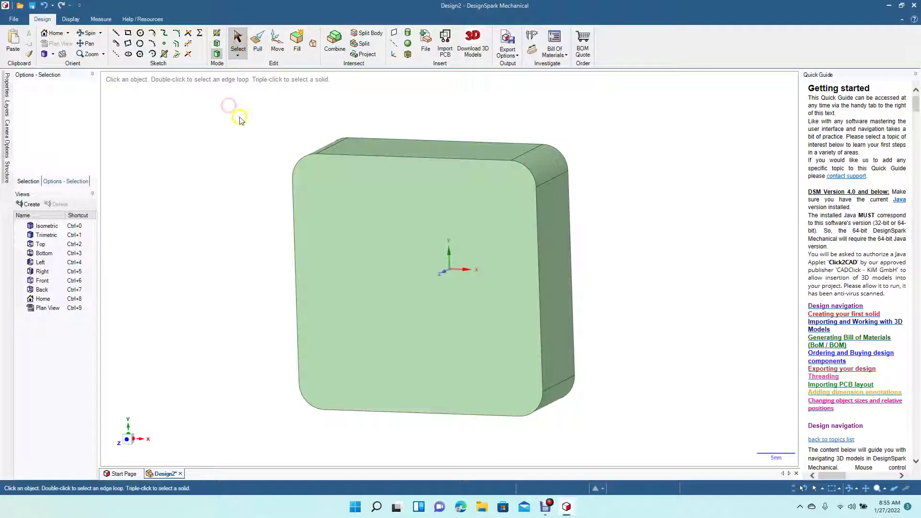
Step: Shell the block at 1 mm, removing its front, top, left, right and bottom faces
{"action": "left_click", "coordinate": [420, 186]}
{"action": "left_click", "coordinate": [379, 118]}
{"action": "left_click", "coordinate": [407, 57]}
{"action": "left_click", "coordinate": [357, 209]}
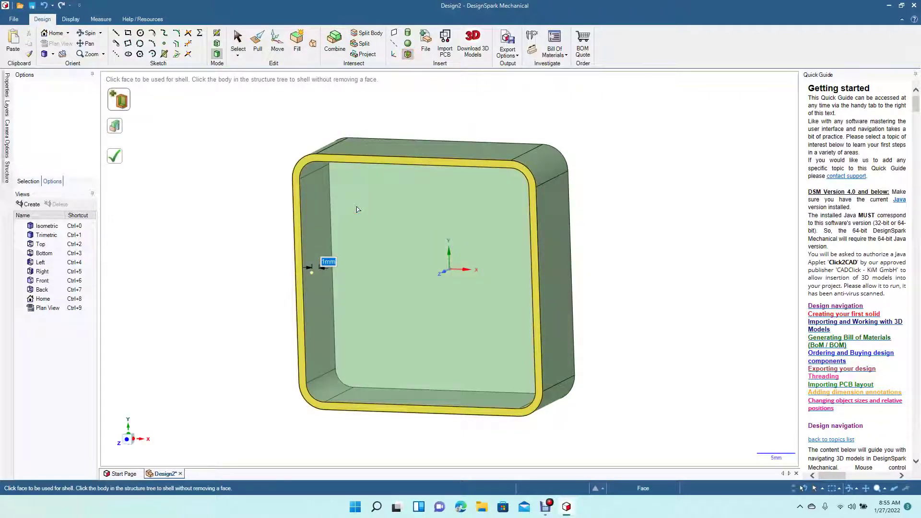
{"action": "left_click", "coordinate": [470, 263]}
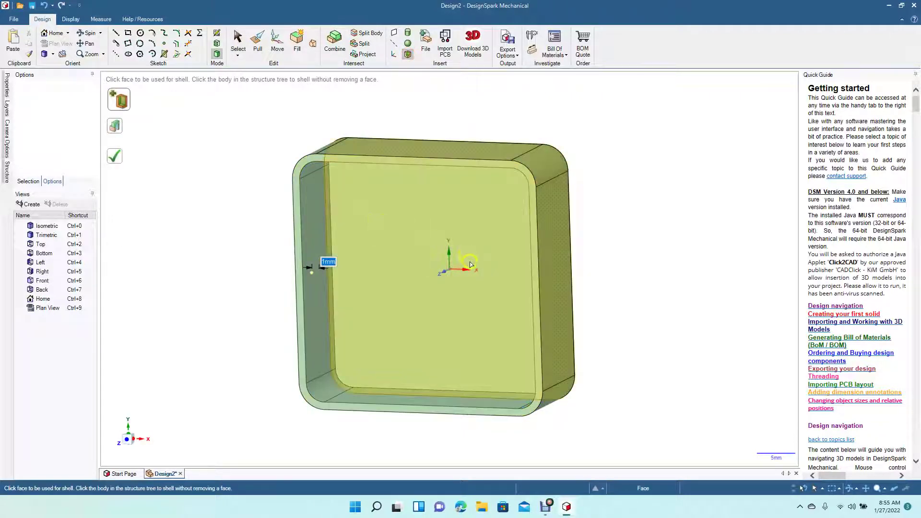
{"action": "left_click", "coordinate": [433, 153]}
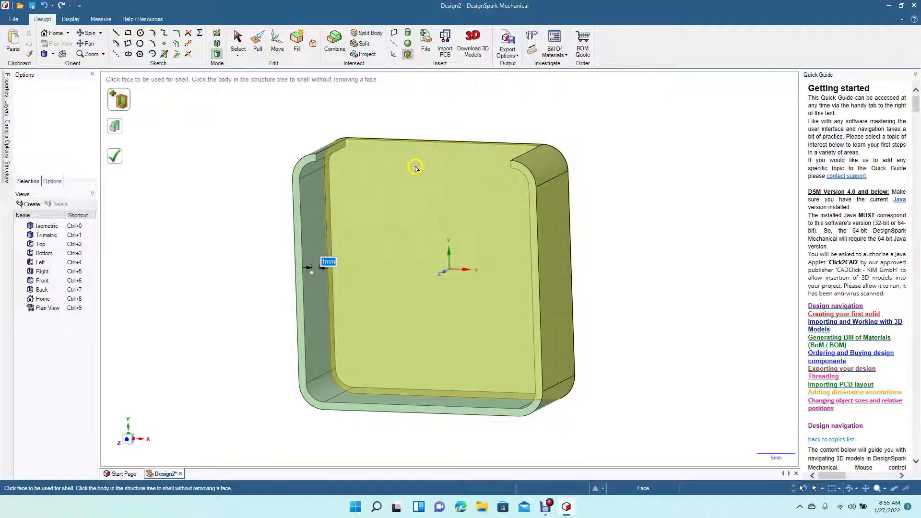
{"action": "left_click", "coordinate": [548, 248]}
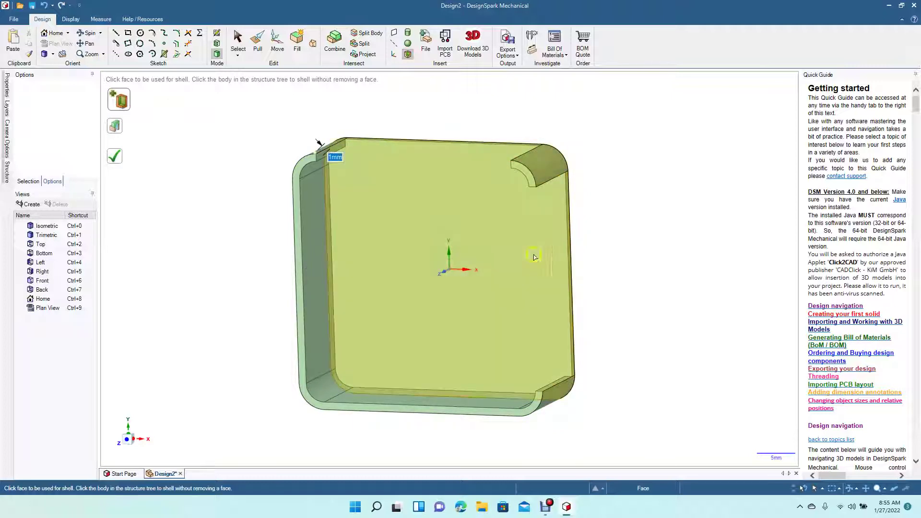
{"action": "left_click", "coordinate": [306, 237]}
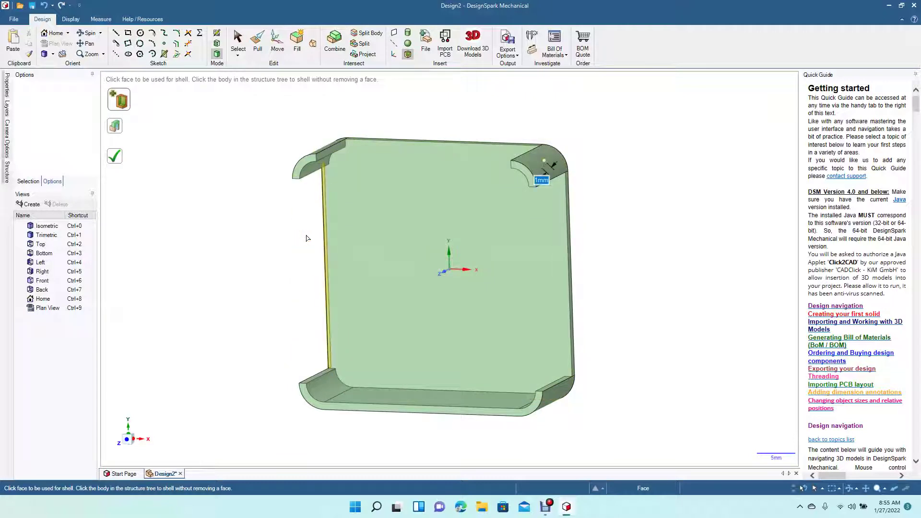
{"action": "left_click", "coordinate": [412, 404]}
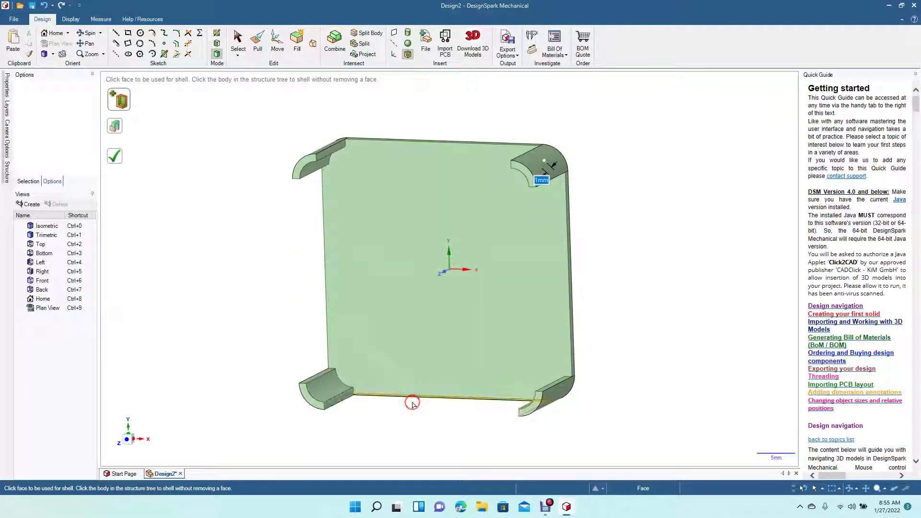
{"action": "left_click", "coordinate": [87, 32]}
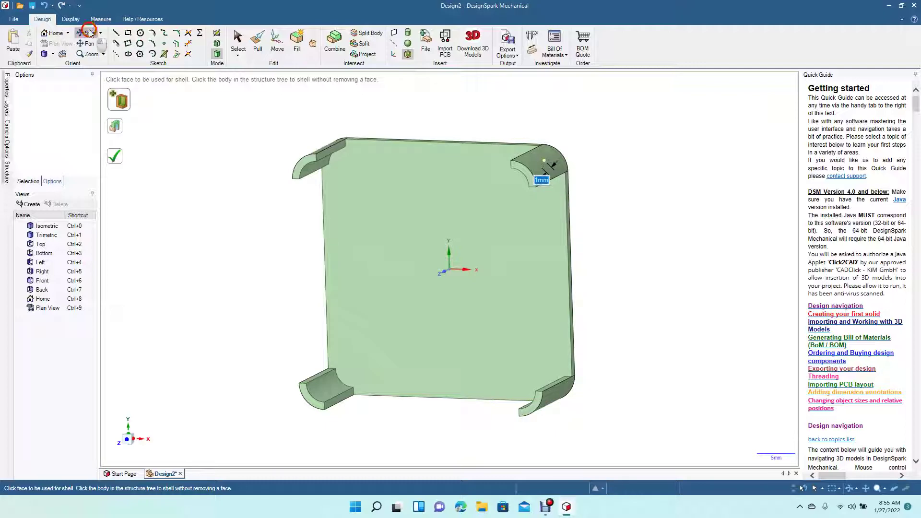
{"action": "left_click_drag", "start_coordinate": [220, 244], "coordinate": [240, 226]}
{"action": "left_click", "coordinate": [238, 43]}
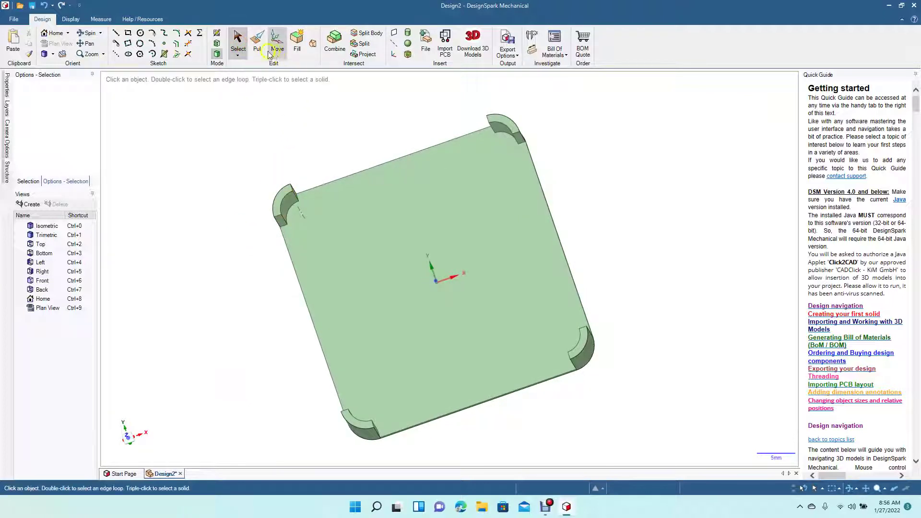
{"action": "left_click", "coordinate": [257, 43]}
{"action": "left_click_drag", "start_coordinate": [290, 210], "coordinate": [374, 240]}
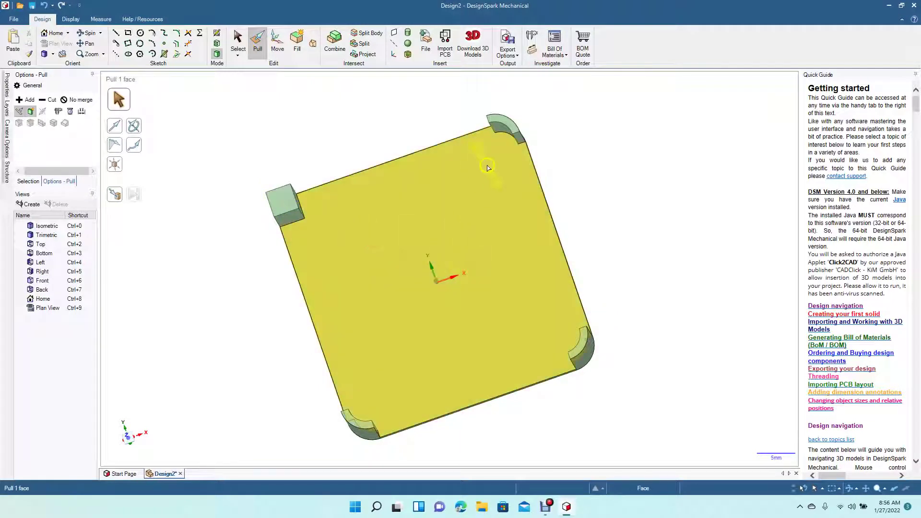
{"action": "left_click", "coordinate": [503, 133]}
{"action": "left_click_drag", "start_coordinate": [503, 133], "coordinate": [500, 143]}
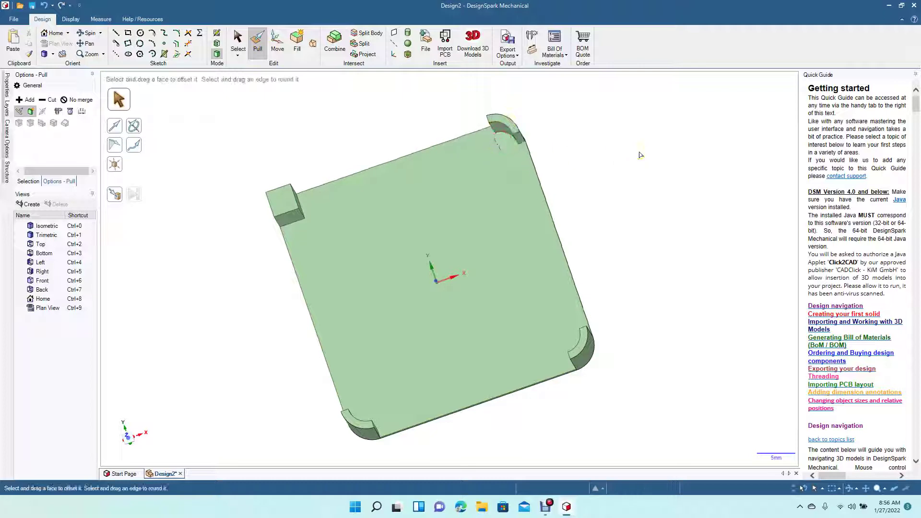
{"action": "left_click", "coordinate": [497, 128]}
{"action": "left_click_drag", "start_coordinate": [496, 129], "coordinate": [479, 144]}
{"action": "key", "text": "ctrl+z"}
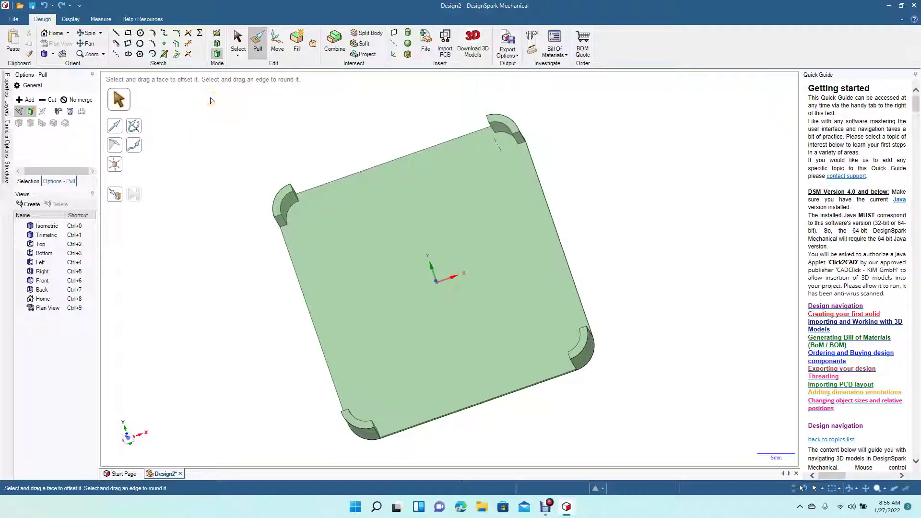
{"action": "left_click", "coordinate": [89, 33]}
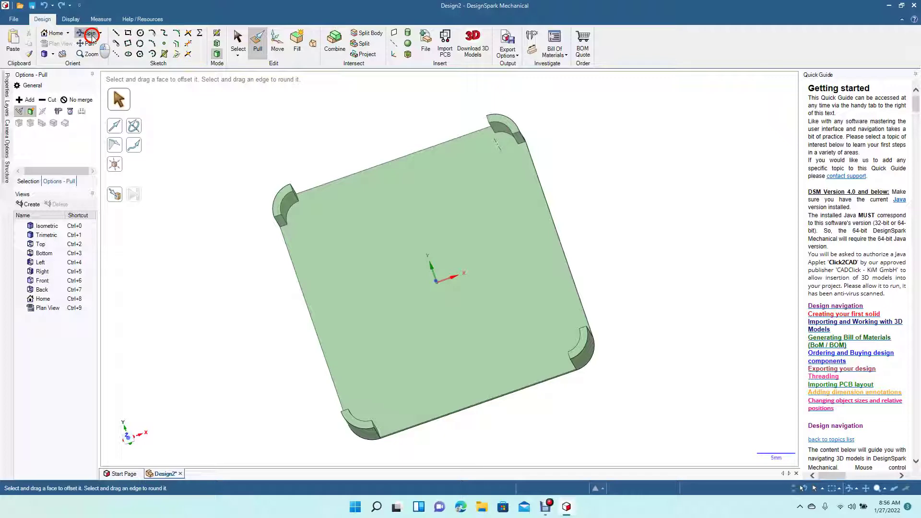
{"action": "left_click_drag", "start_coordinate": [226, 206], "coordinate": [251, 183]}
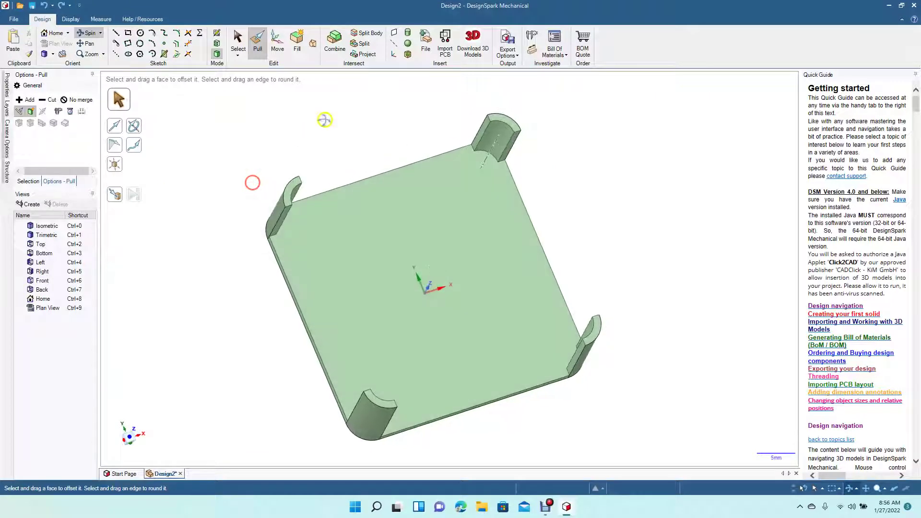
Step: Blend the left tab's end face to the bottom tab's face
{"action": "left_click", "coordinate": [312, 45]}
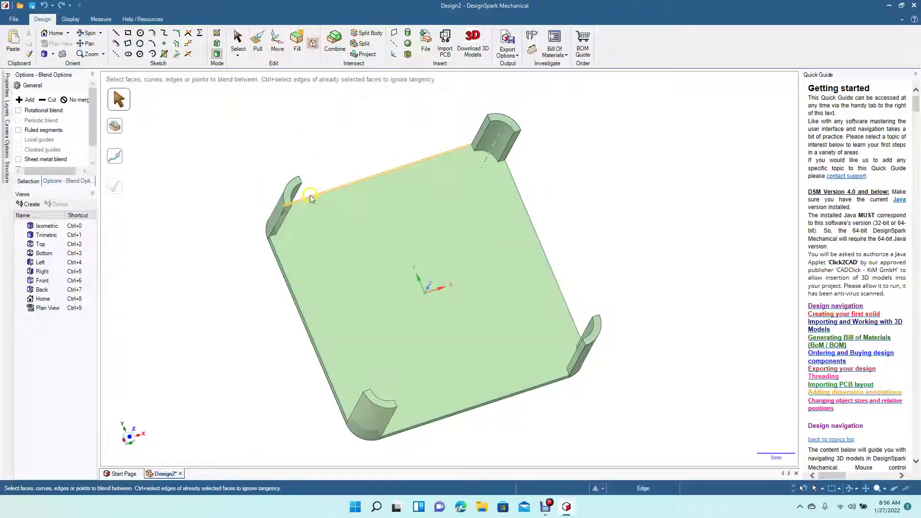
{"action": "left_click", "coordinate": [282, 221]}
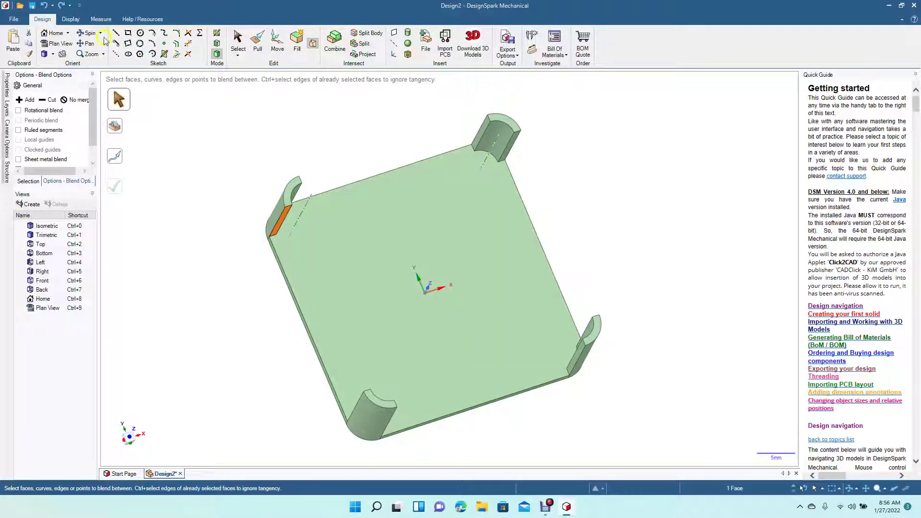
{"action": "left_click", "coordinate": [90, 33]}
{"action": "left_click_drag", "start_coordinate": [243, 247], "coordinate": [260, 283]}
{"action": "left_click", "coordinate": [238, 41]}
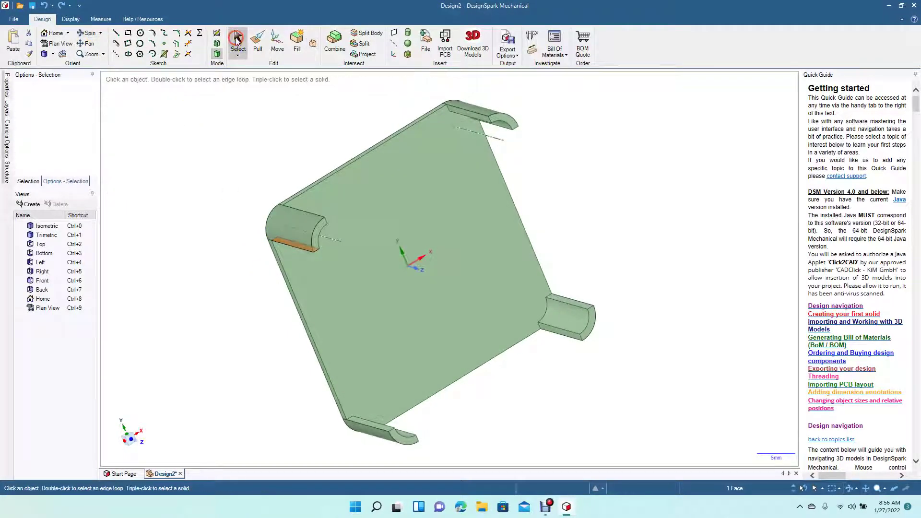
{"action": "left_click", "coordinate": [377, 428], "text": "ctrl"}
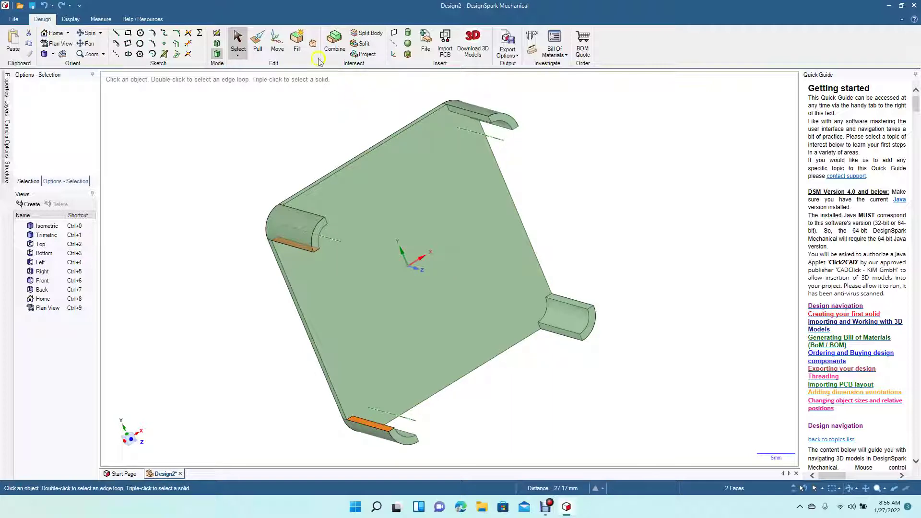
{"action": "left_click", "coordinate": [313, 47]}
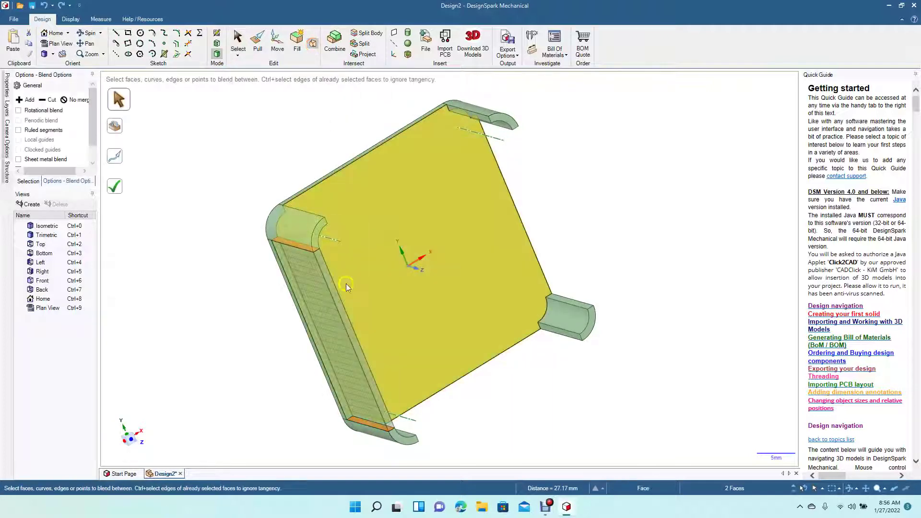
{"action": "left_click", "coordinate": [120, 188]}
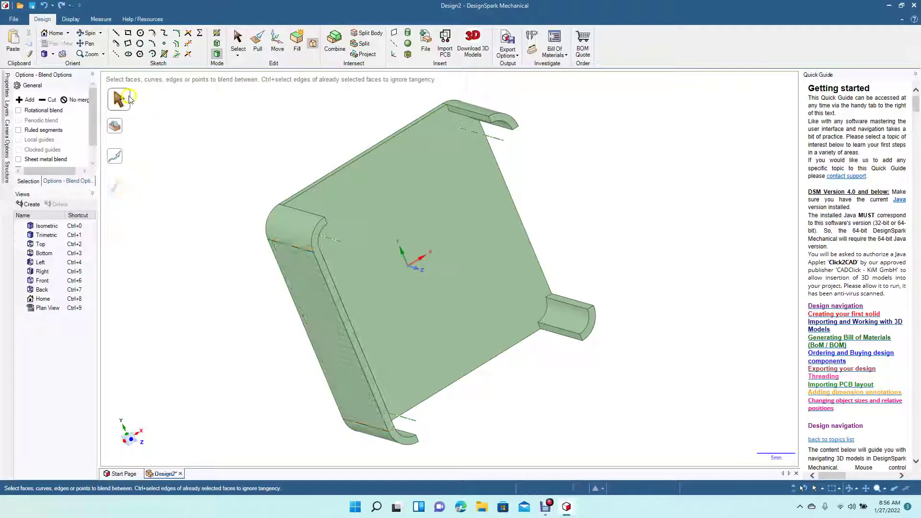
Step: Blend the small top-left corner face to the top tab's face
{"action": "left_click", "coordinate": [89, 33]}
{"action": "left_click_drag", "start_coordinate": [475, 357], "coordinate": [440, 312]}
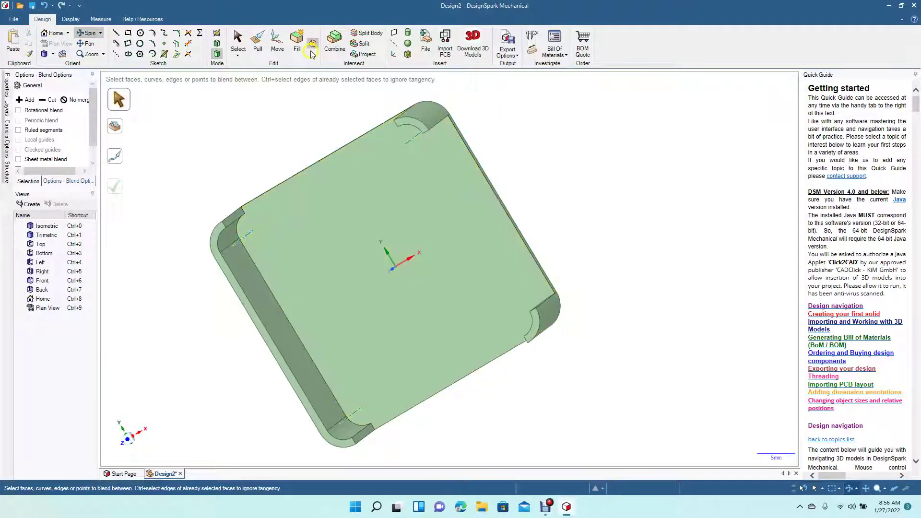
{"action": "left_click", "coordinate": [311, 51]}
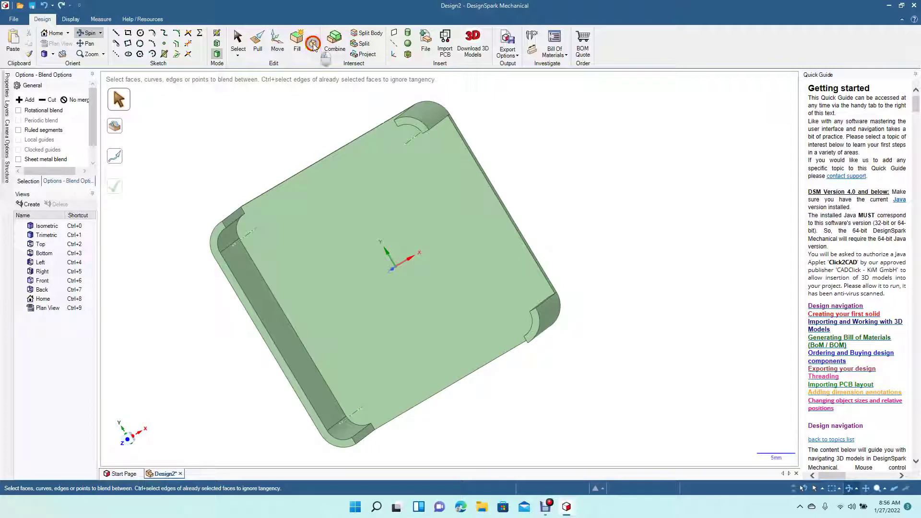
{"action": "left_click", "coordinate": [236, 217]}
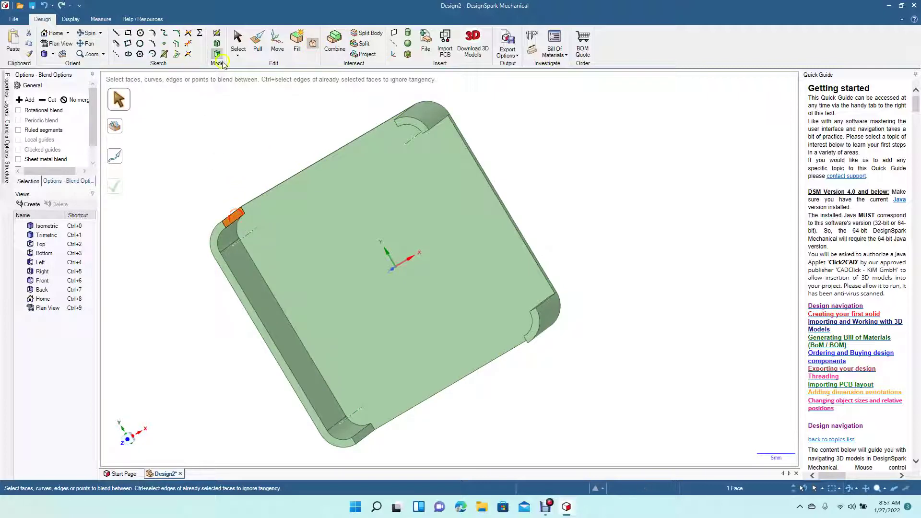
{"action": "left_click", "coordinate": [88, 33]}
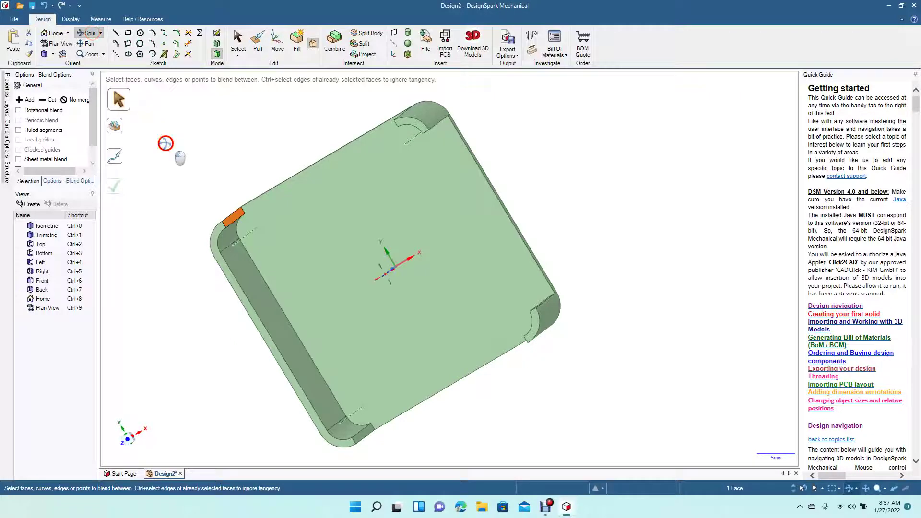
{"action": "left_click_drag", "start_coordinate": [172, 146], "coordinate": [210, 126]}
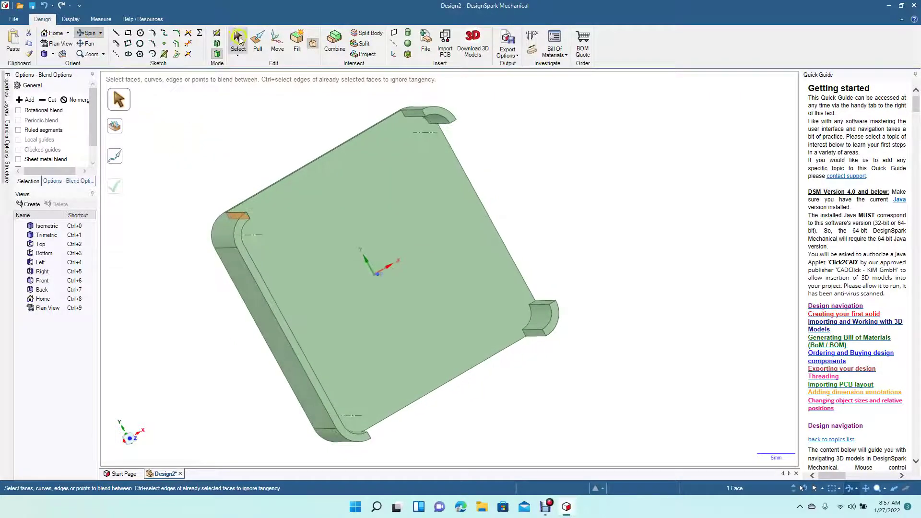
{"action": "left_click", "coordinate": [239, 38]}
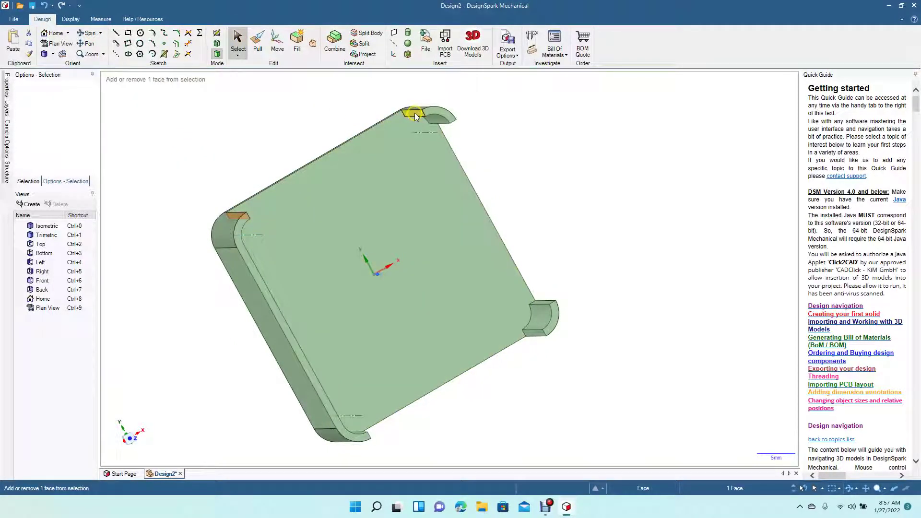
{"action": "left_click", "coordinate": [414, 113], "text": "ctrl"}
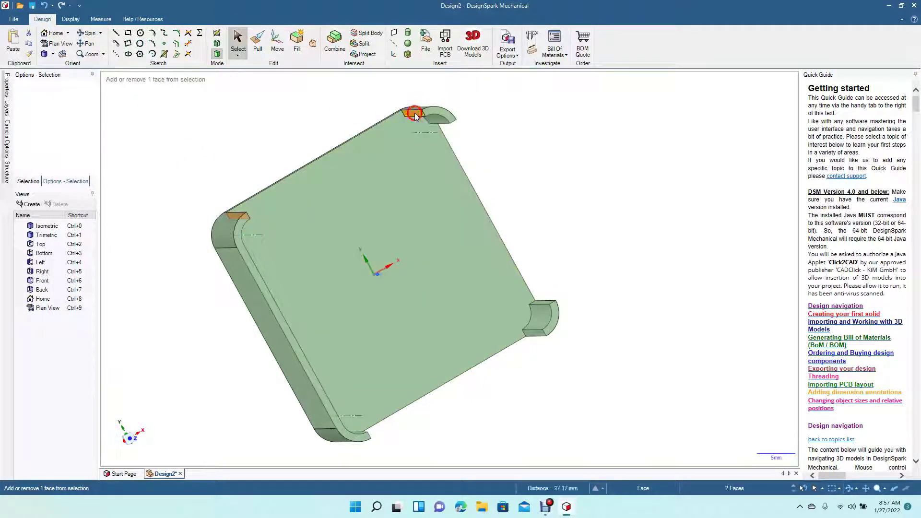
{"action": "left_click", "coordinate": [312, 42]}
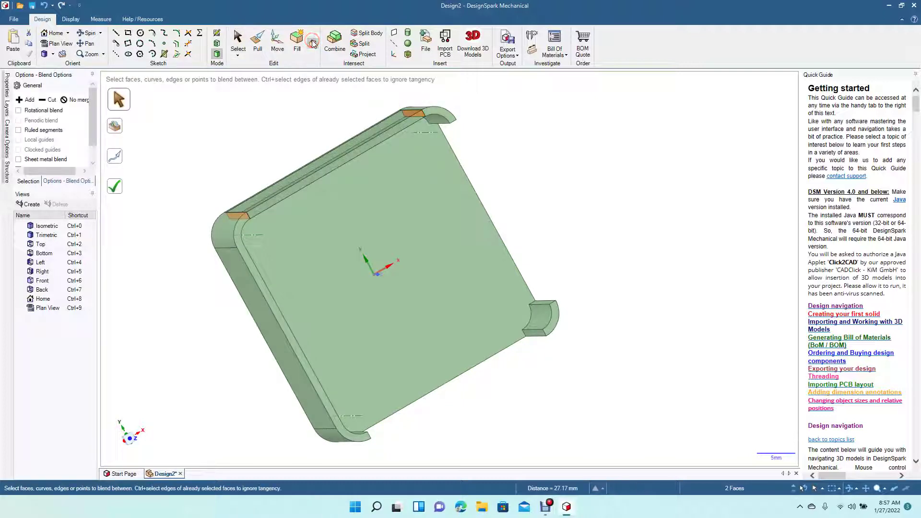
{"action": "left_click", "coordinate": [117, 192]}
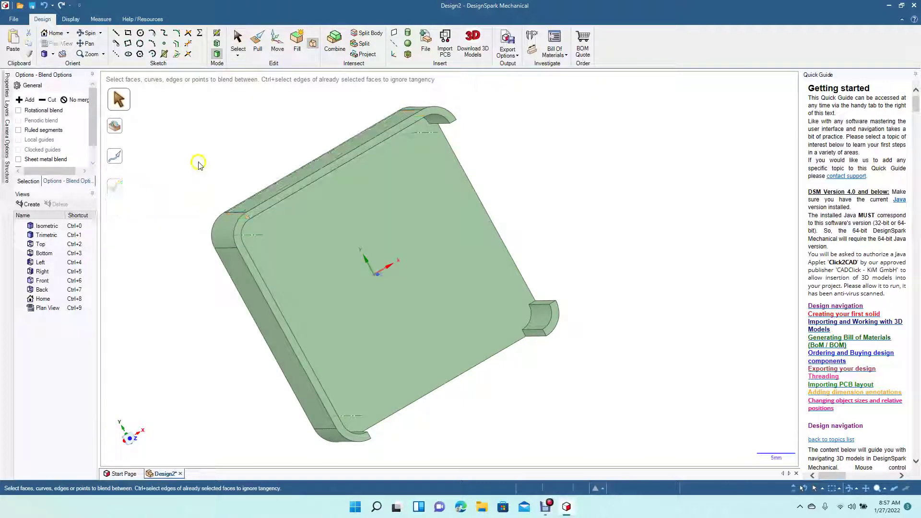
Step: Blend the top rim face to the right lip's face, closing the right side
{"action": "left_click", "coordinate": [87, 33]}
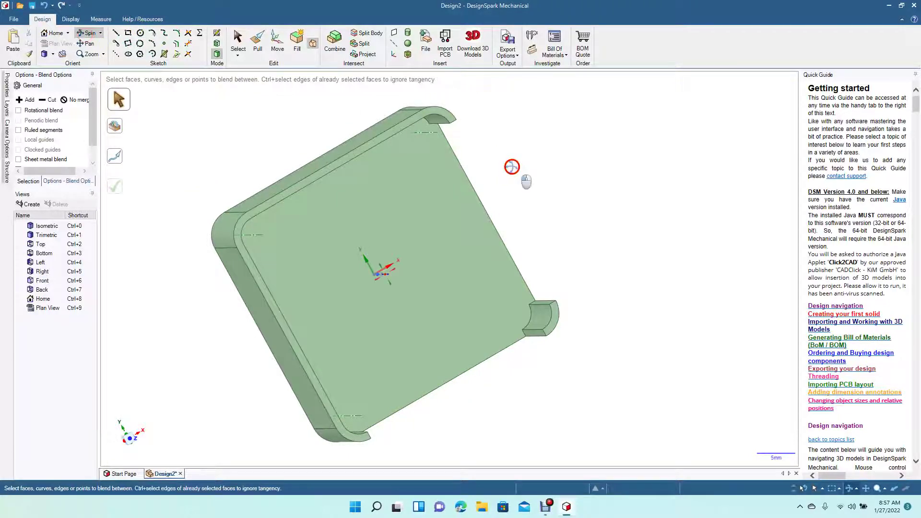
{"action": "left_click_drag", "start_coordinate": [511, 167], "coordinate": [446, 152]}
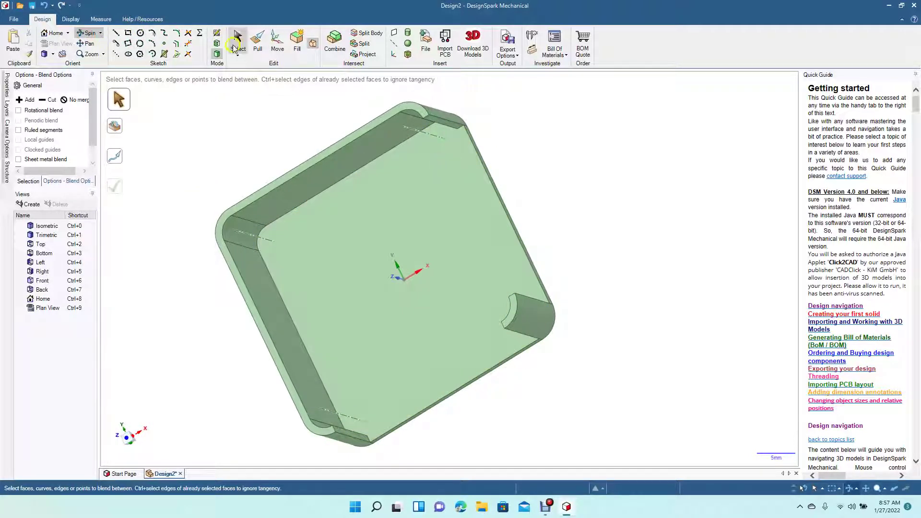
{"action": "left_click", "coordinate": [235, 45]}
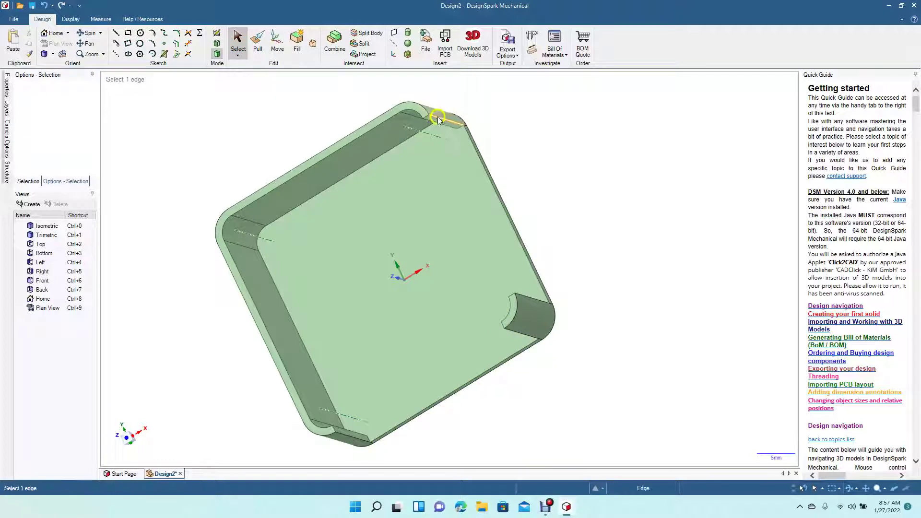
{"action": "left_click", "coordinate": [436, 123]}
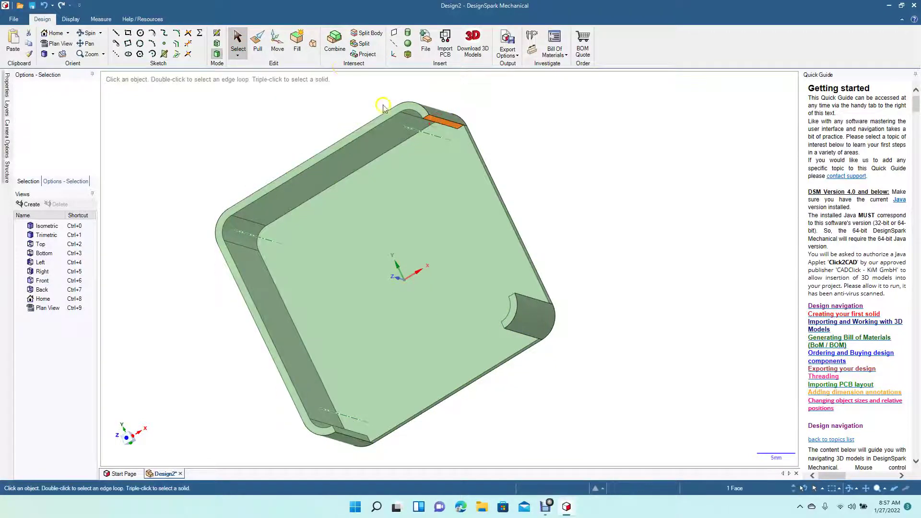
{"action": "left_click", "coordinate": [314, 45]}
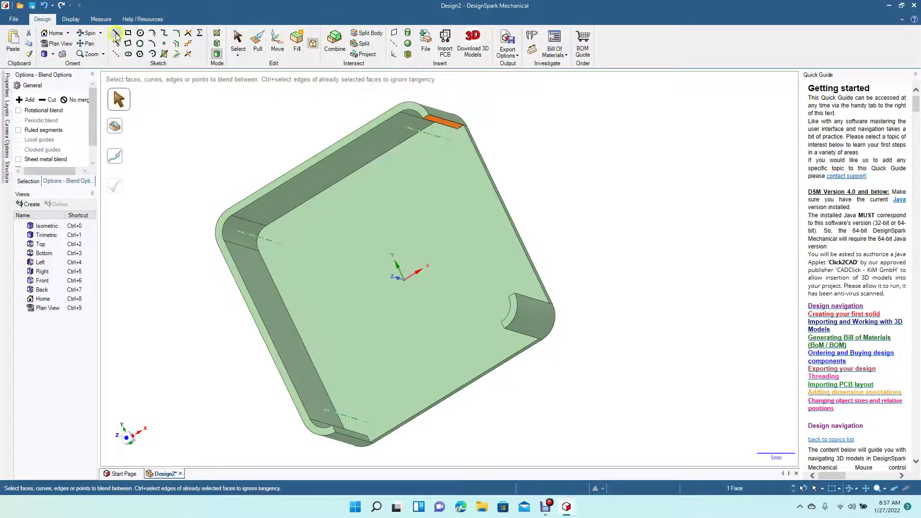
{"action": "left_click", "coordinate": [84, 31]}
{"action": "left_click_drag", "start_coordinate": [161, 134], "coordinate": [172, 142]}
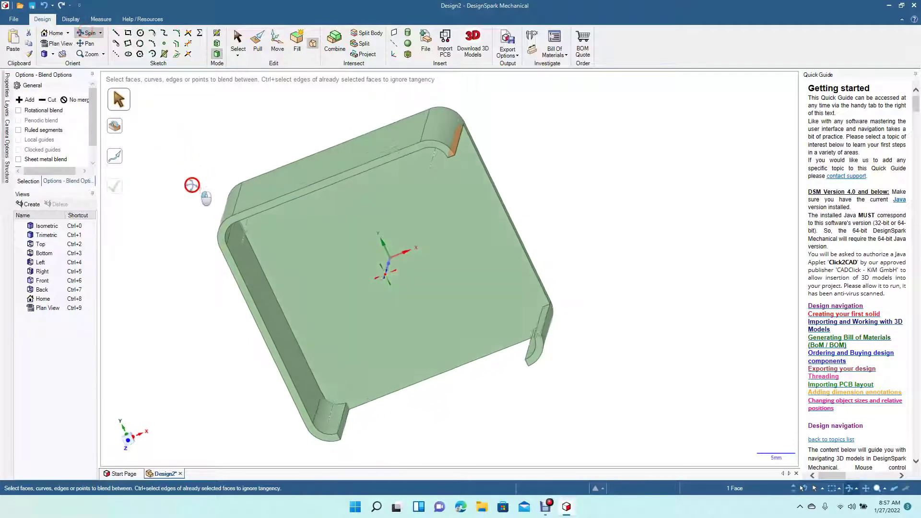
{"action": "left_click", "coordinate": [238, 41]}
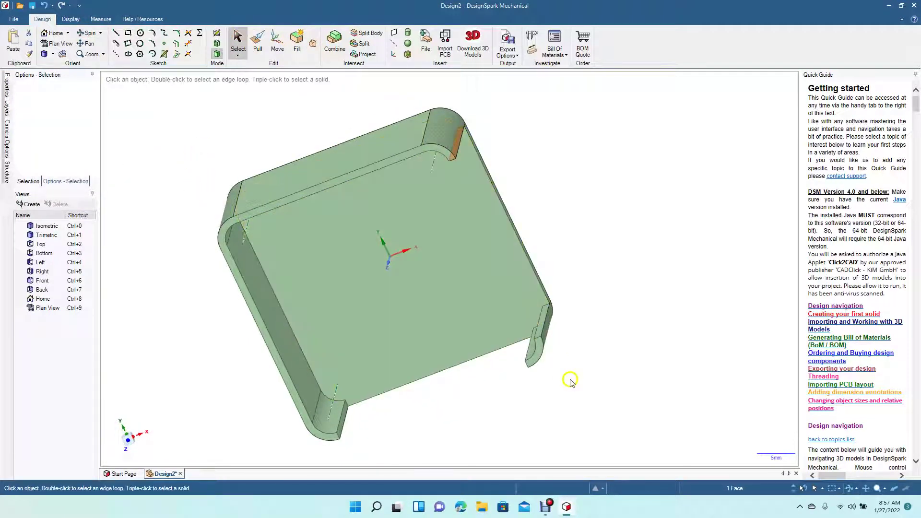
{"action": "left_click", "coordinate": [540, 318], "text": "ctrl"}
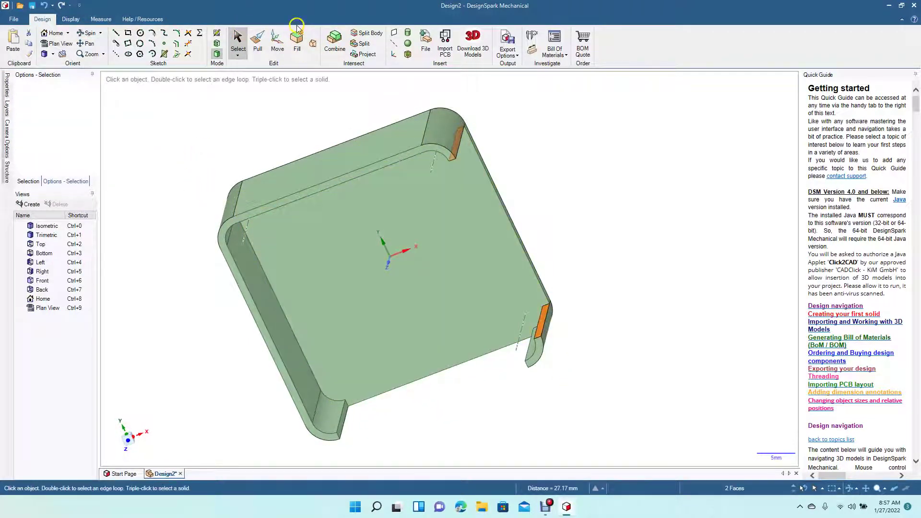
{"action": "left_click", "coordinate": [312, 44]}
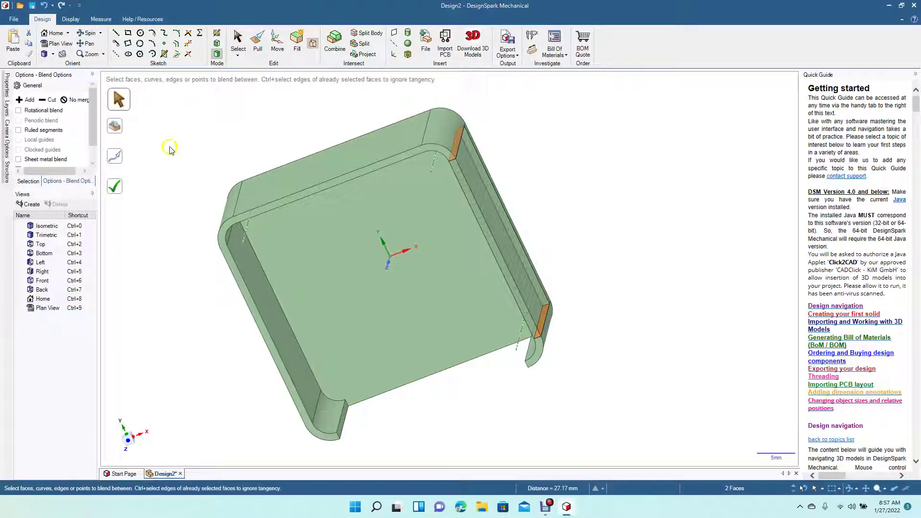
{"action": "left_click", "coordinate": [118, 187]}
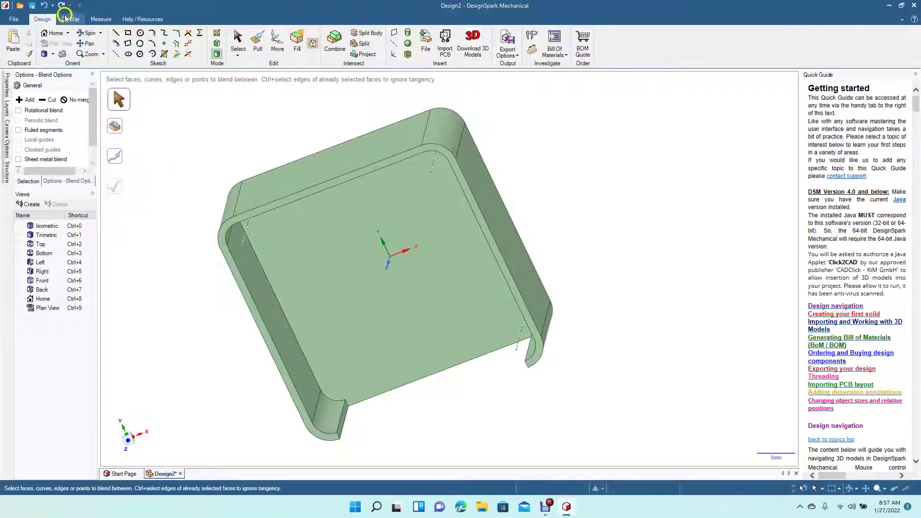
Step: Blend the bottom lip's small end face to the right wall's end face
{"action": "left_click", "coordinate": [88, 36]}
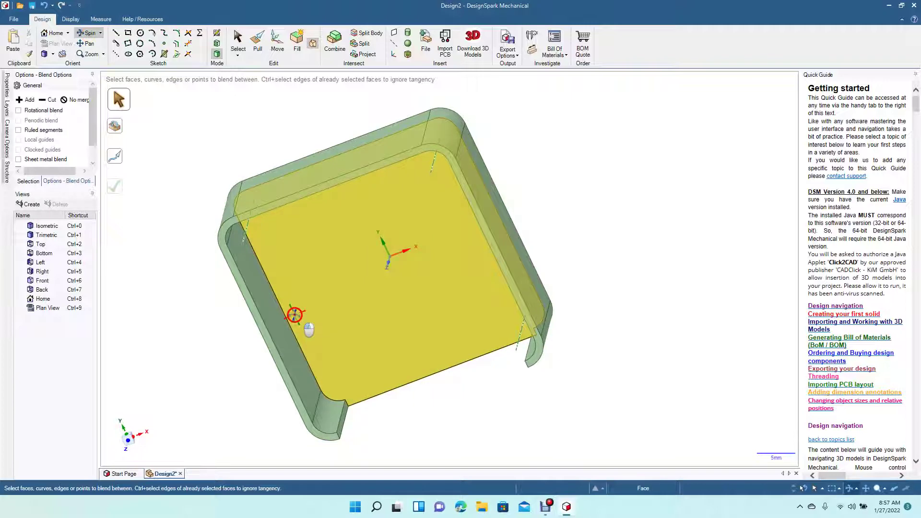
{"action": "left_click_drag", "start_coordinate": [294, 315], "coordinate": [269, 274]}
{"action": "left_click", "coordinate": [241, 47]}
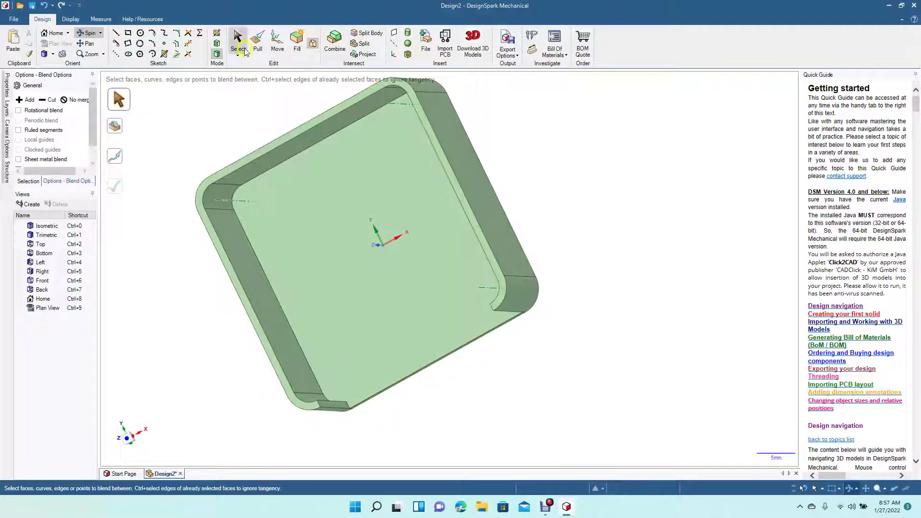
{"action": "left_click", "coordinate": [331, 404]}
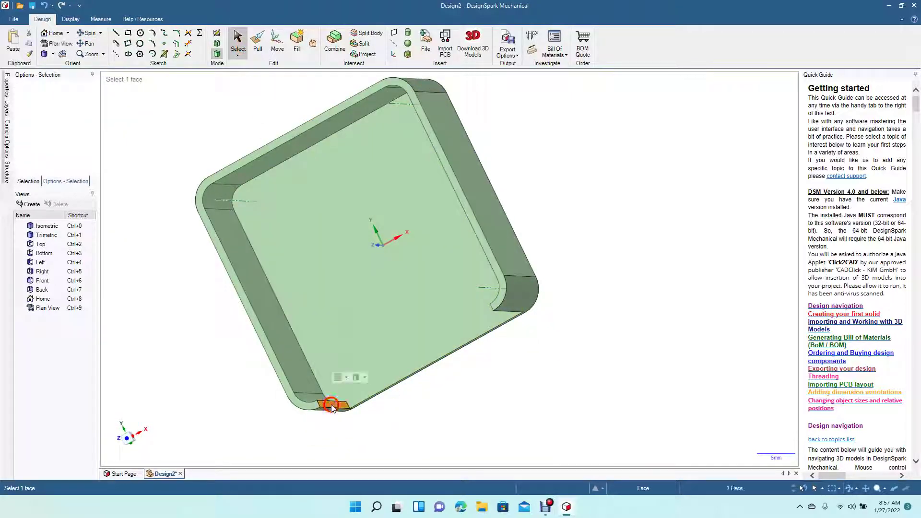
{"action": "left_click", "coordinate": [313, 46]}
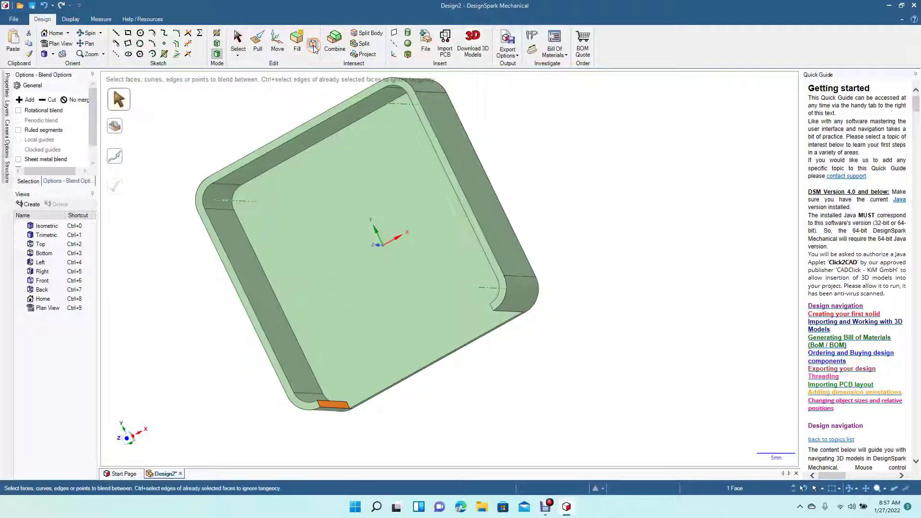
{"action": "left_click", "coordinate": [89, 35]}
{"action": "left_click_drag", "start_coordinate": [268, 251], "coordinate": [332, 240]}
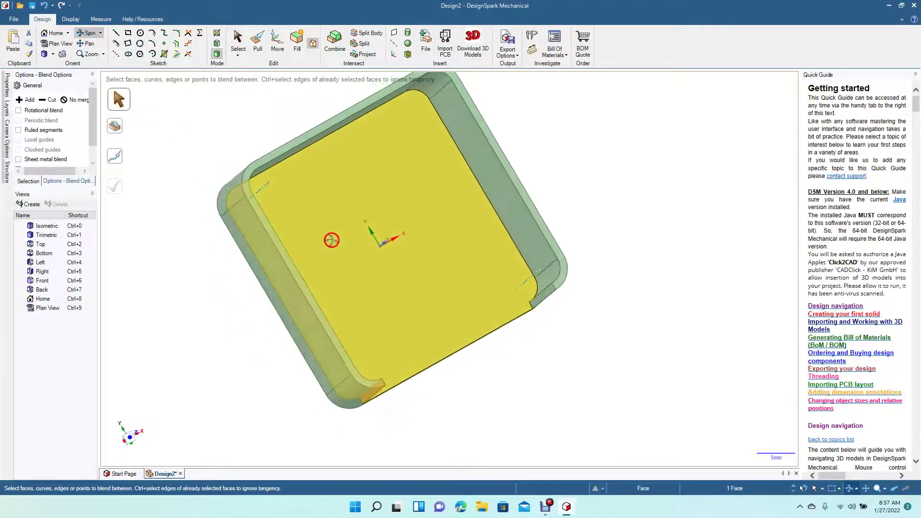
{"action": "left_click", "coordinate": [237, 39]}
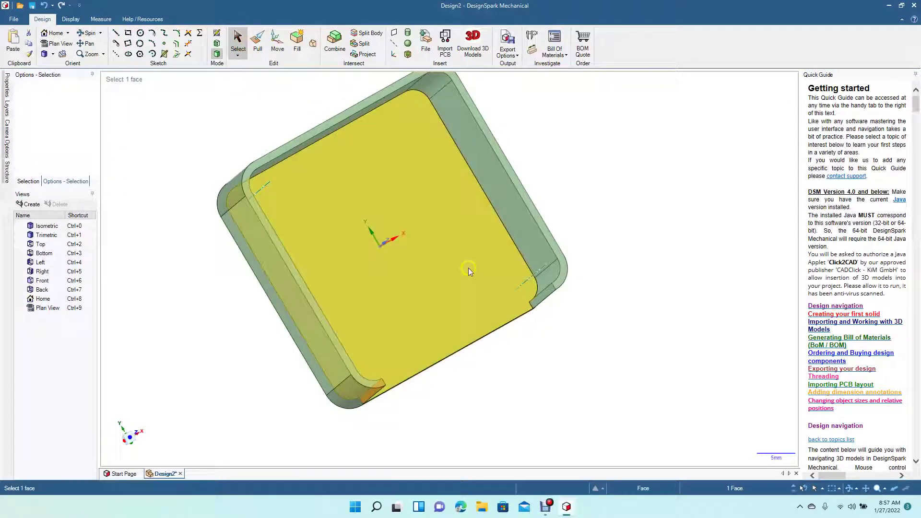
{"action": "left_click", "coordinate": [542, 295]}
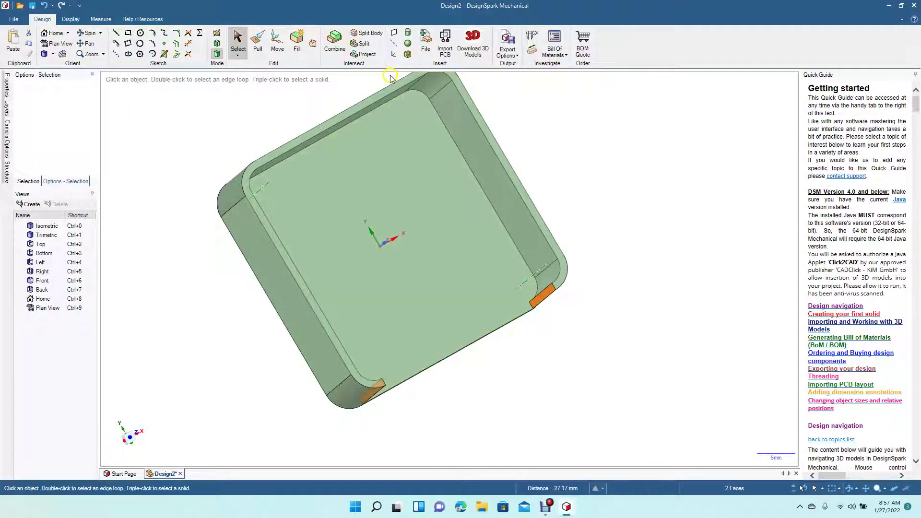
{"action": "left_click", "coordinate": [312, 44]}
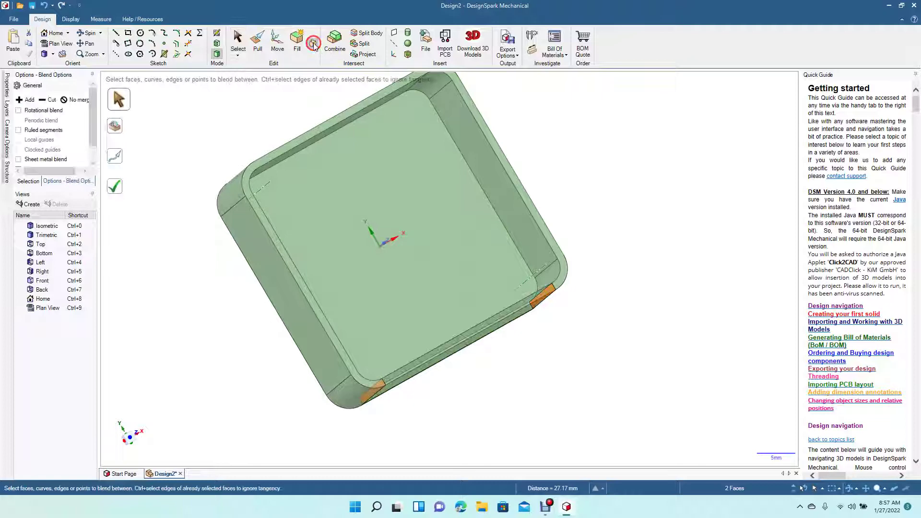
{"action": "left_click", "coordinate": [116, 189]}
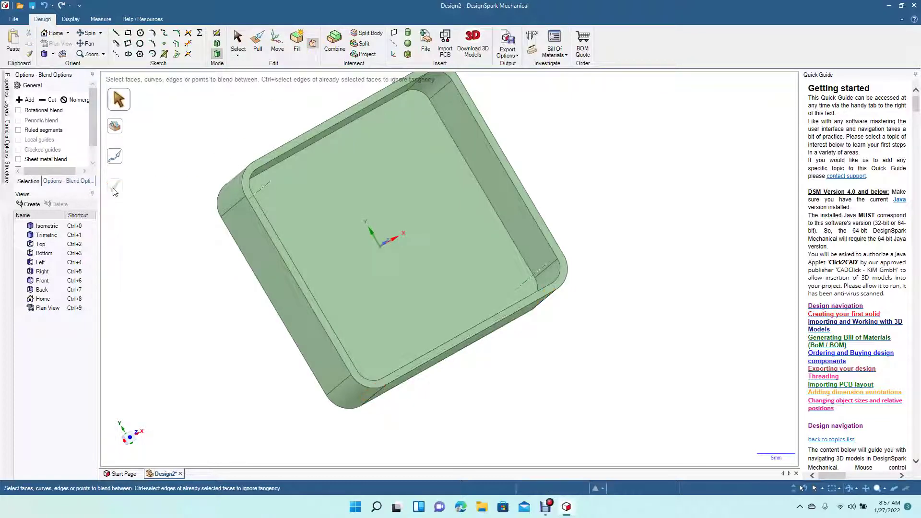
{"action": "left_click", "coordinate": [89, 32]}
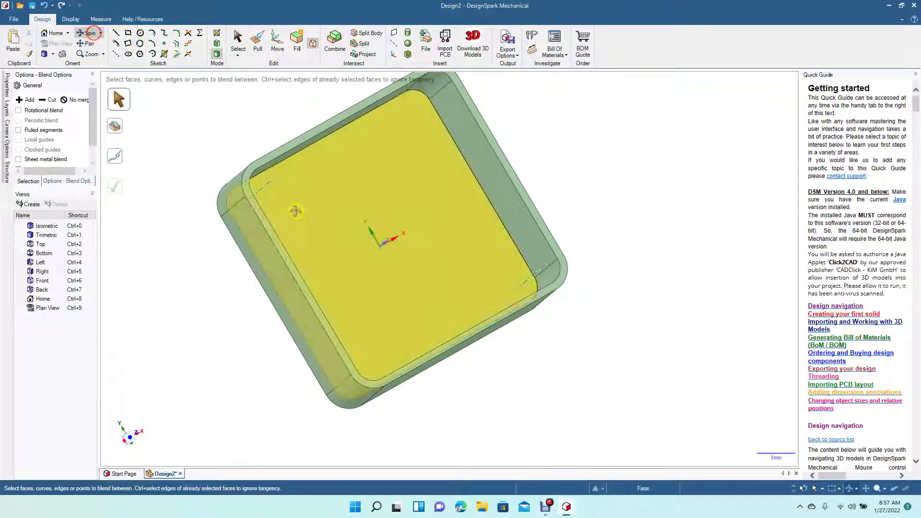
{"action": "mouse_move", "coordinate": [342, 216]}
{"action": "left_mouse_down"}
{"action": "mouse_move", "coordinate": [251, 336]}
{"action": "mouse_move", "coordinate": [203, 335]}
{"action": "mouse_move", "coordinate": [209, 286]}
{"action": "mouse_move", "coordinate": [238, 290]}
{"action": "mouse_move", "coordinate": [287, 274]}
{"action": "mouse_move", "coordinate": [321, 294]}
{"action": "mouse_move", "coordinate": [321, 232]}
{"action": "mouse_move", "coordinate": [345, 210]}
{"action": "mouse_move", "coordinate": [349, 225]}
{"action": "left_mouse_up"}
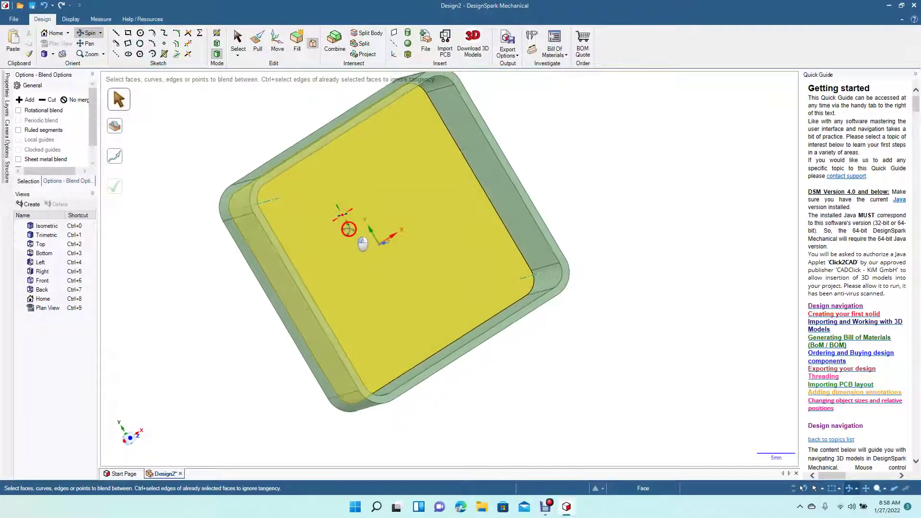
{"action": "left_click", "coordinate": [239, 48]}
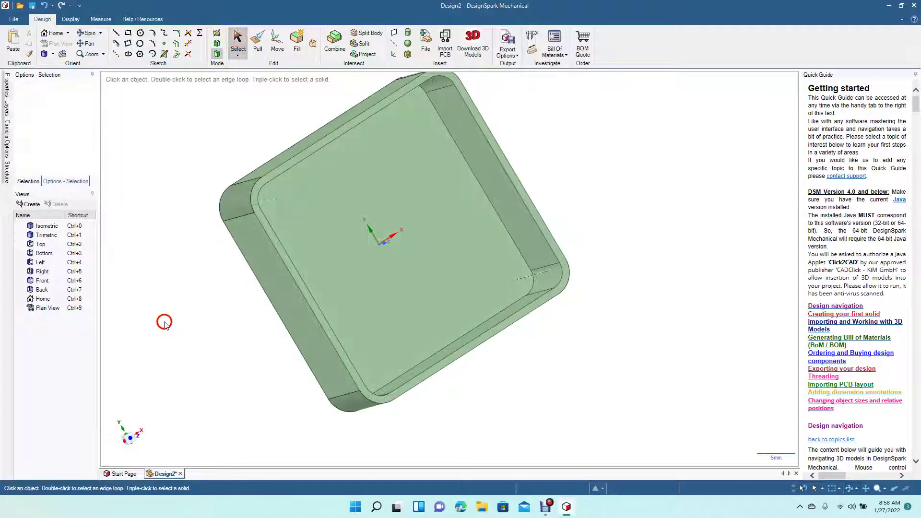
Step: Copy and paste the four edges outlining the box's left side face
{"action": "left_click", "coordinate": [241, 247]}
{"action": "left_click", "coordinate": [249, 218]}
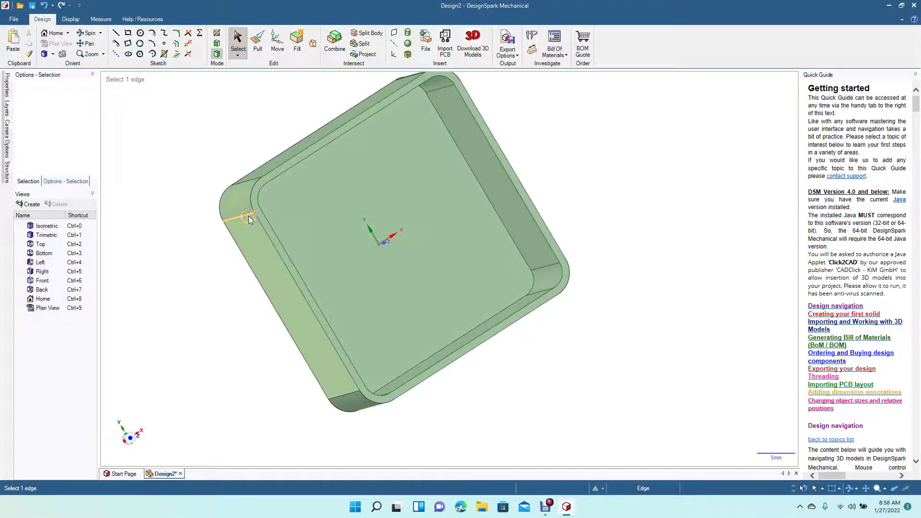
{"action": "left_click", "coordinate": [249, 215]}
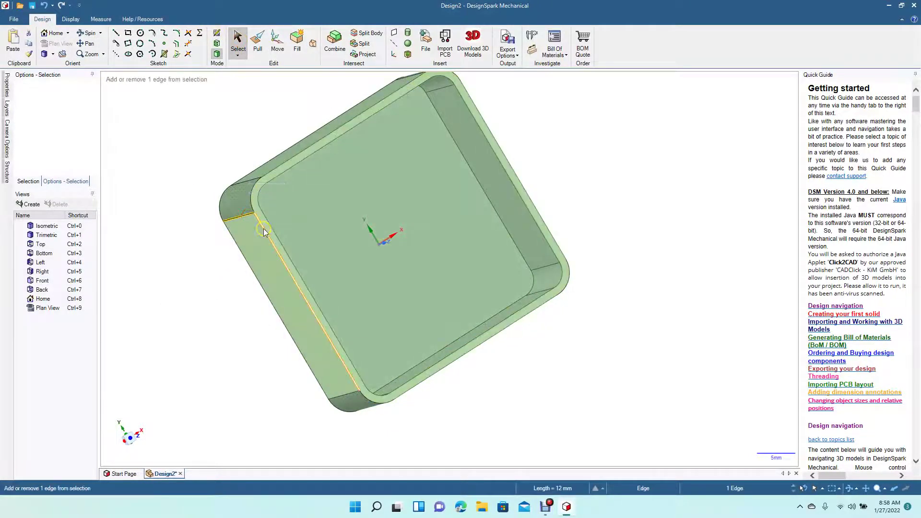
{"action": "left_click", "coordinate": [263, 228], "text": "ctrl"}
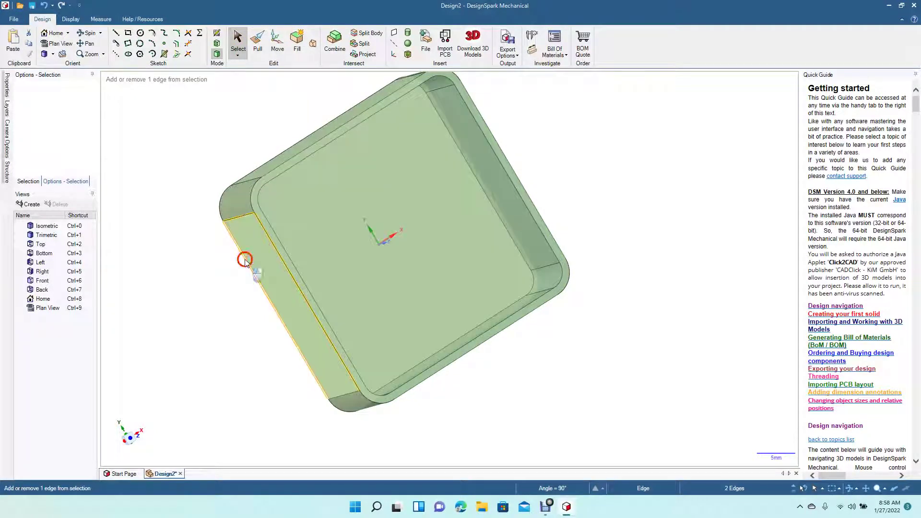
{"action": "left_click", "coordinate": [245, 260], "text": "ctrl"}
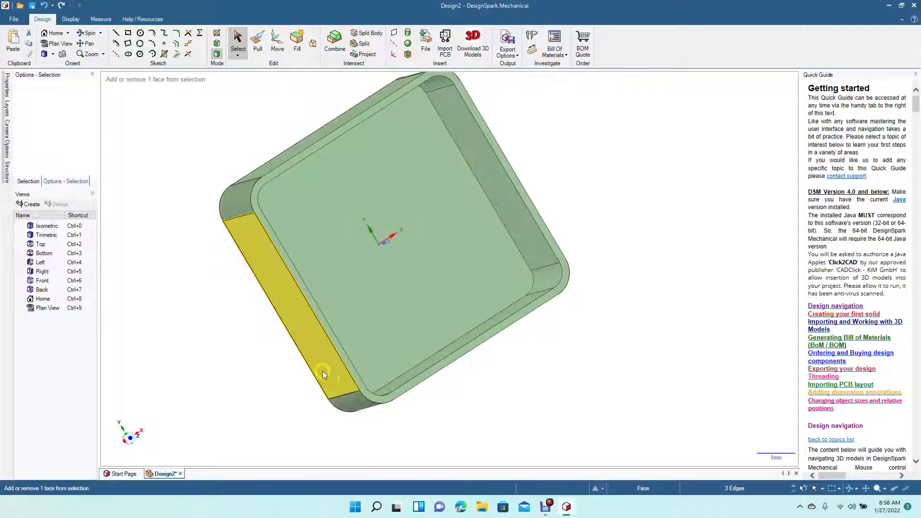
{"action": "left_click", "coordinate": [352, 394], "text": "ctrl"}
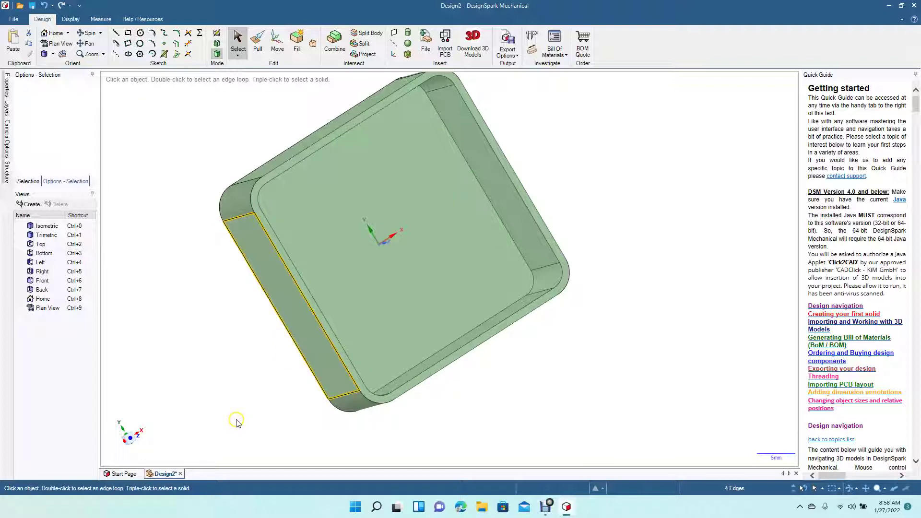
{"action": "key", "text": "ctrl+c"}
{"action": "key", "text": "ctrl+v"}
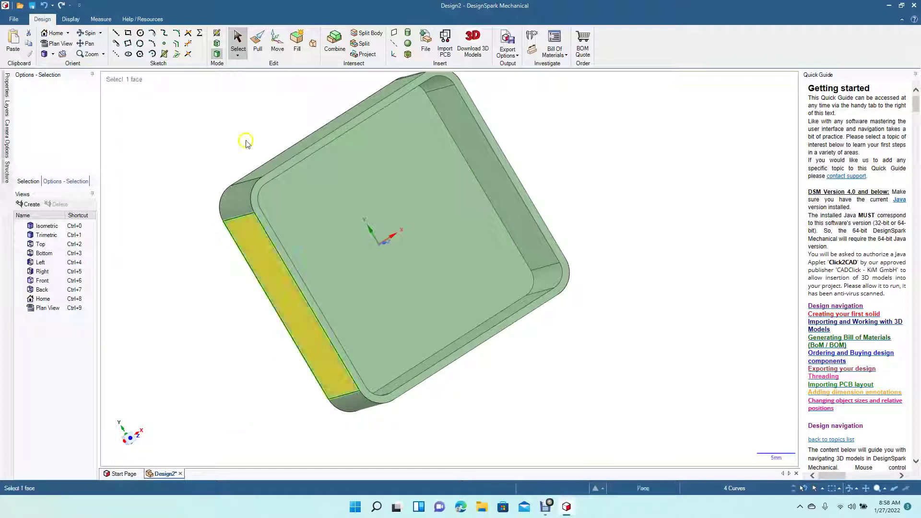
Step: Move the pasted edge outline 10 mm out beside the box's left side
{"action": "left_click", "coordinate": [276, 42]}
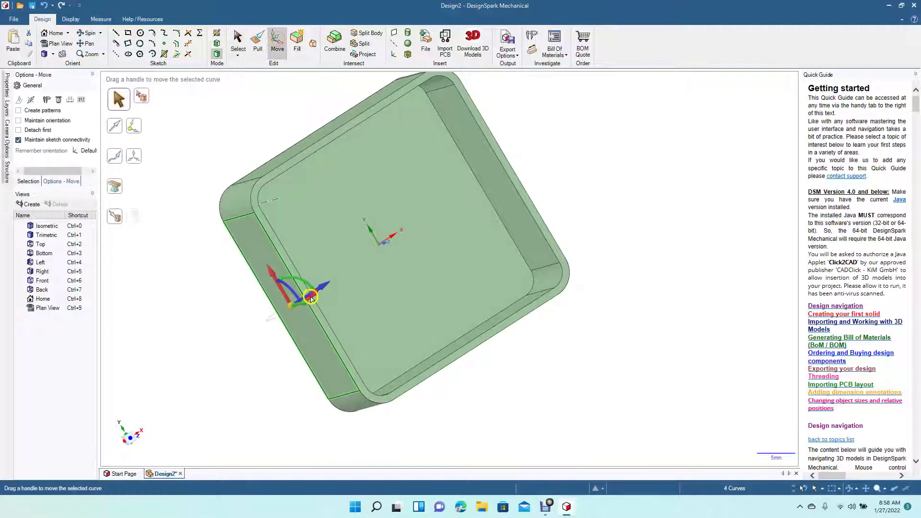
{"action": "left_click_drag", "start_coordinate": [320, 289], "coordinate": [257, 333]}
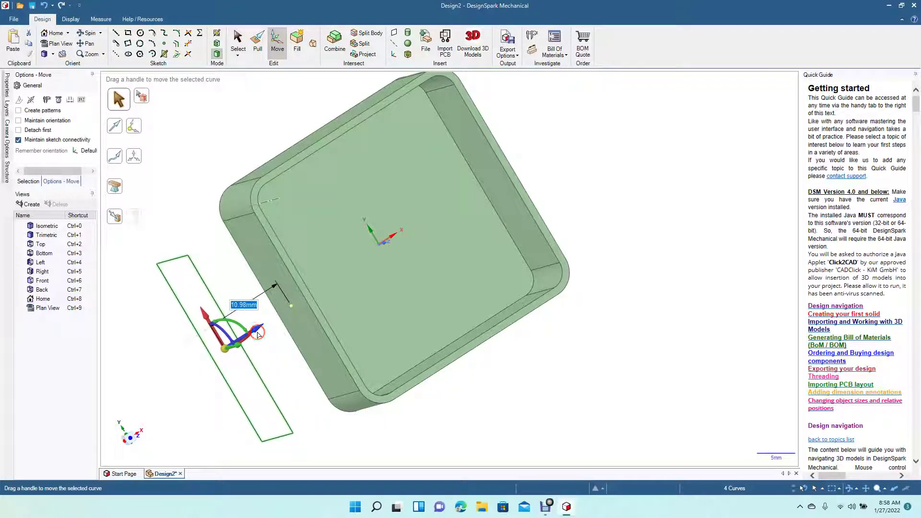
{"action": "type", "text": "10"}
{"action": "key", "text": "Return"}
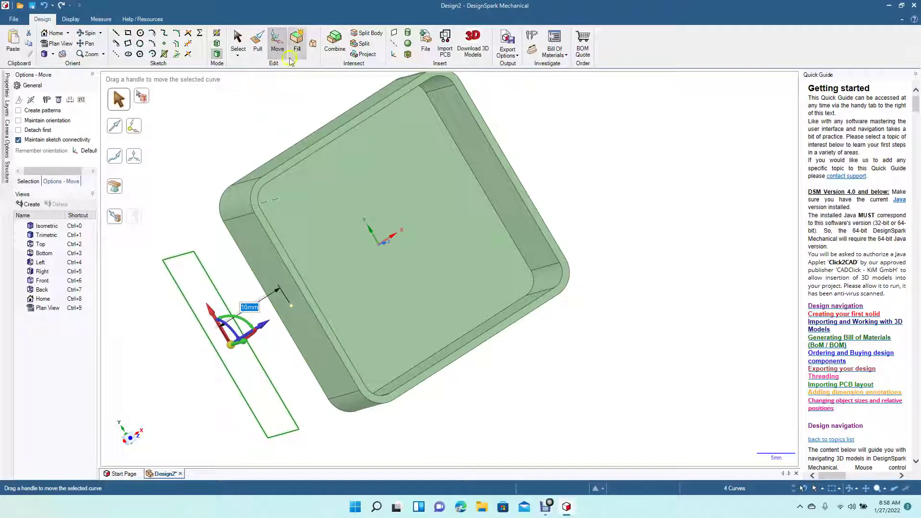
Step: Fill the offset rectangle of curves into a flat plate
{"action": "left_click", "coordinate": [297, 45]}
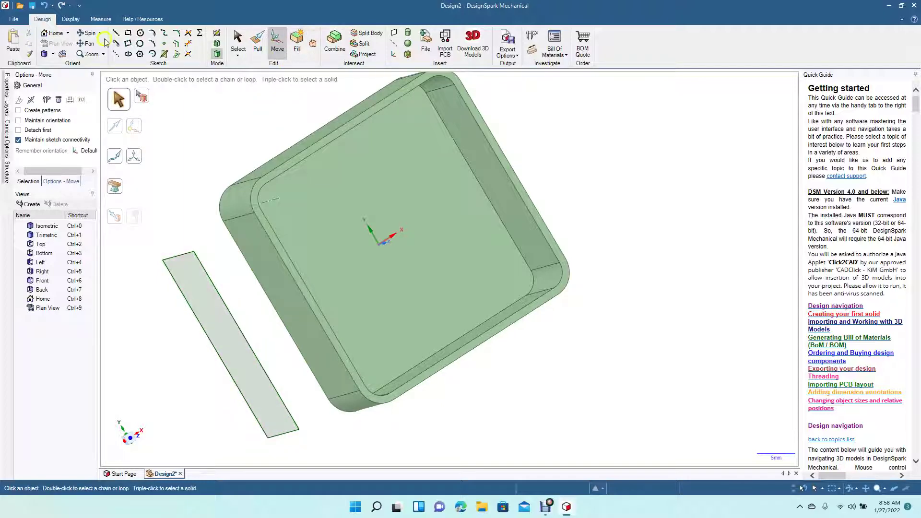
{"action": "left_click", "coordinate": [87, 34]}
{"action": "left_click_drag", "start_coordinate": [398, 148], "coordinate": [378, 209]}
{"action": "left_click", "coordinate": [309, 71]}
Step: Blend the new plate to the box's long side face, forming a solid extension
{"action": "left_click", "coordinate": [312, 47]}
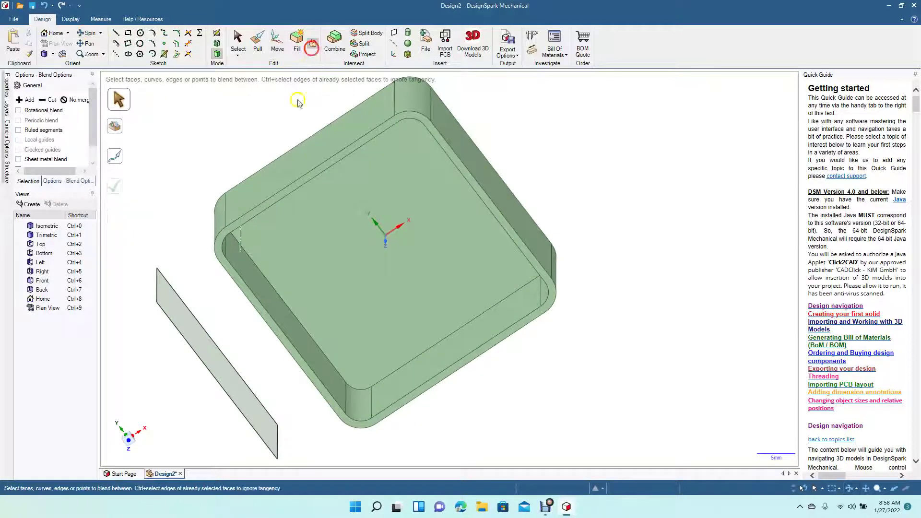
{"action": "left_click", "coordinate": [187, 321]}
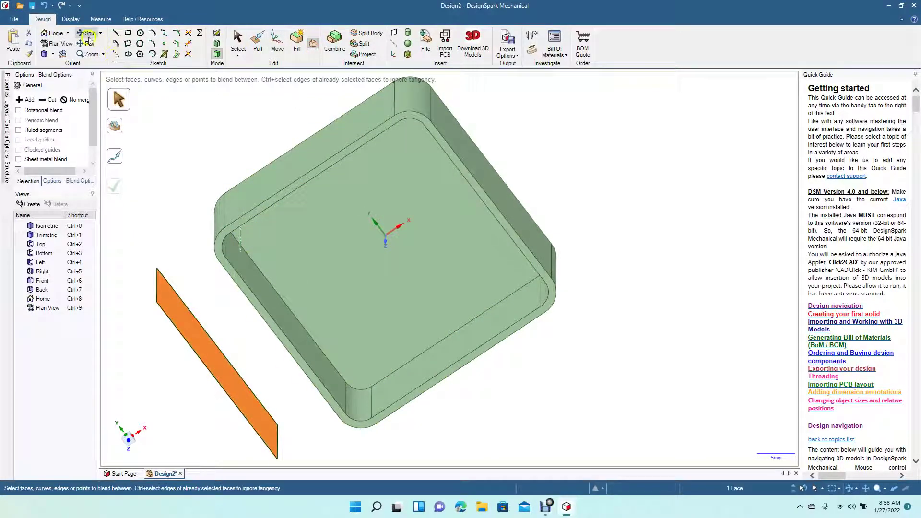
{"action": "left_click_drag", "start_coordinate": [183, 185], "coordinate": [229, 169]}
{"action": "left_click", "coordinate": [241, 42]}
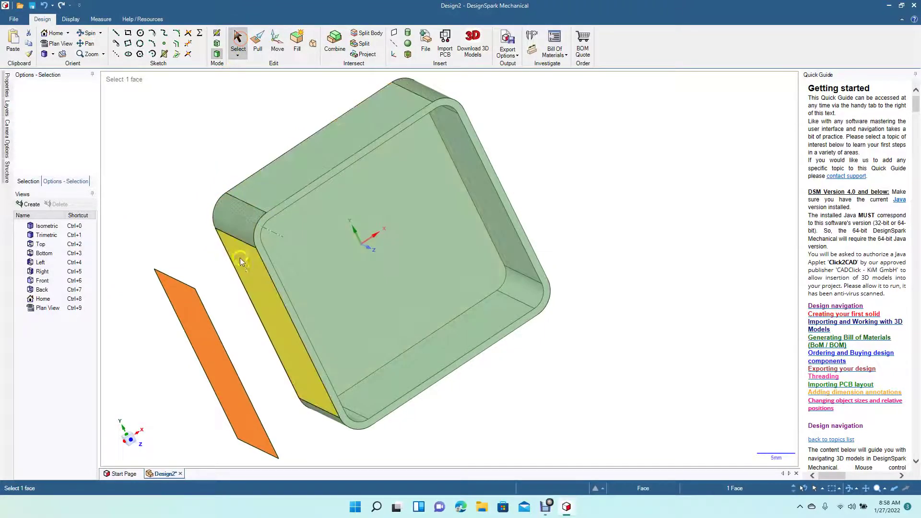
{"action": "left_click", "coordinate": [243, 266], "text": "ctrl"}
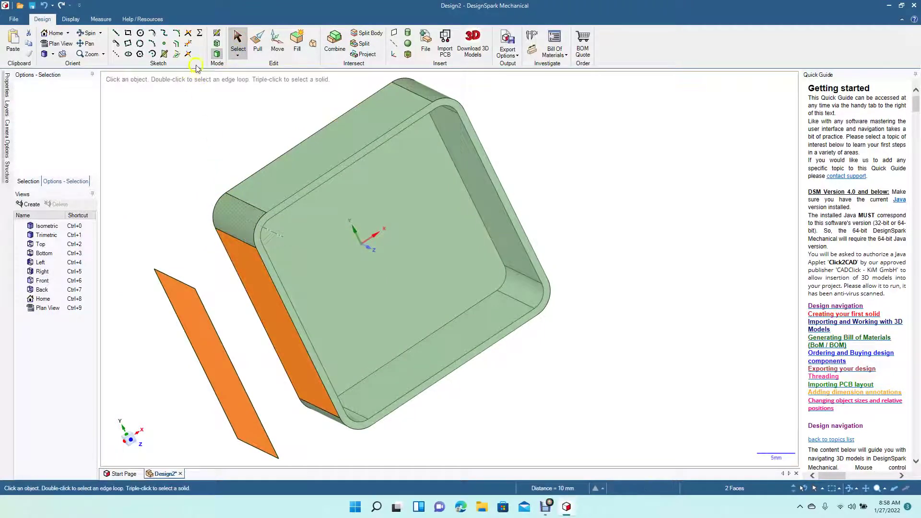
{"action": "left_click", "coordinate": [312, 45]}
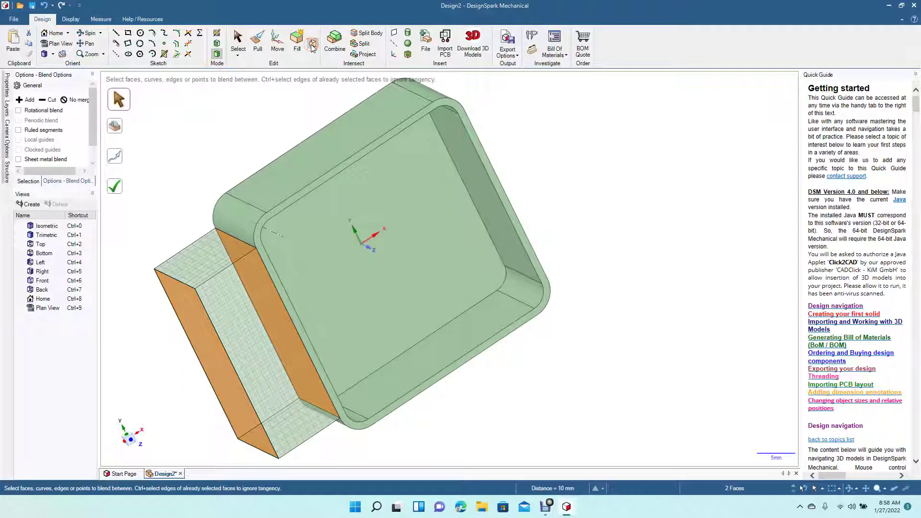
{"action": "left_click", "coordinate": [115, 187]}
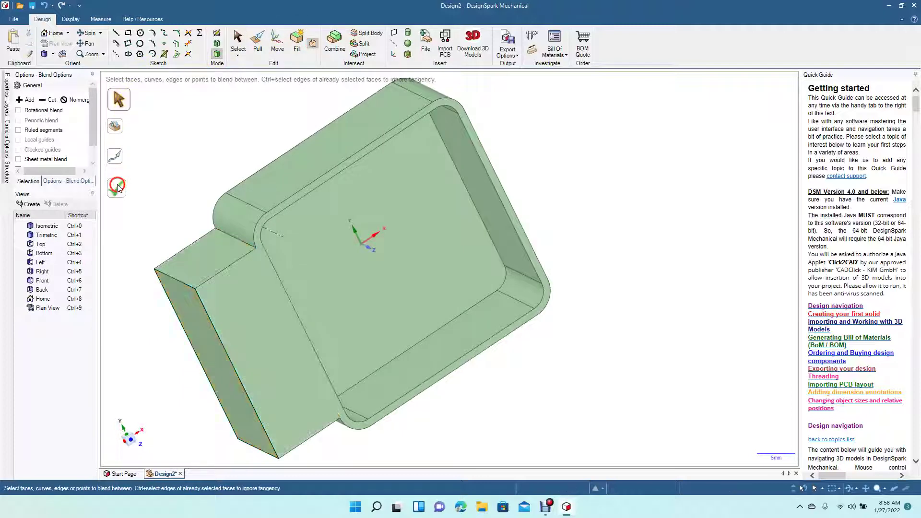
{"action": "left_click", "coordinate": [88, 34]}
{"action": "left_click_drag", "start_coordinate": [257, 162], "coordinate": [252, 204]}
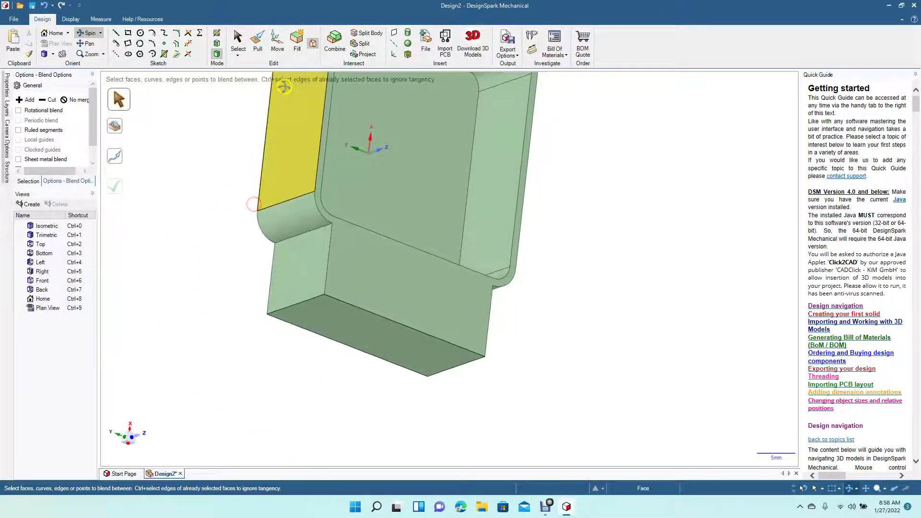
{"action": "left_click", "coordinate": [297, 256]}
{"action": "left_click", "coordinate": [289, 227]}
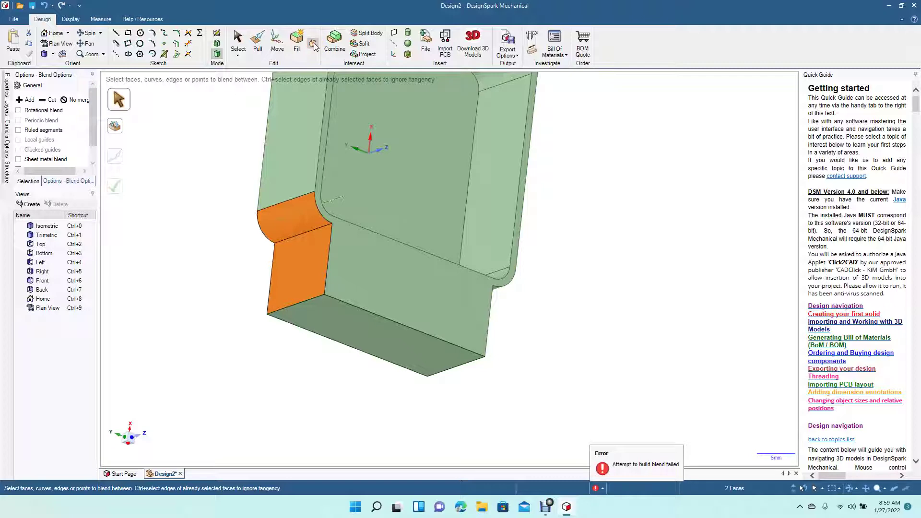
{"action": "left_click", "coordinate": [205, 225]}
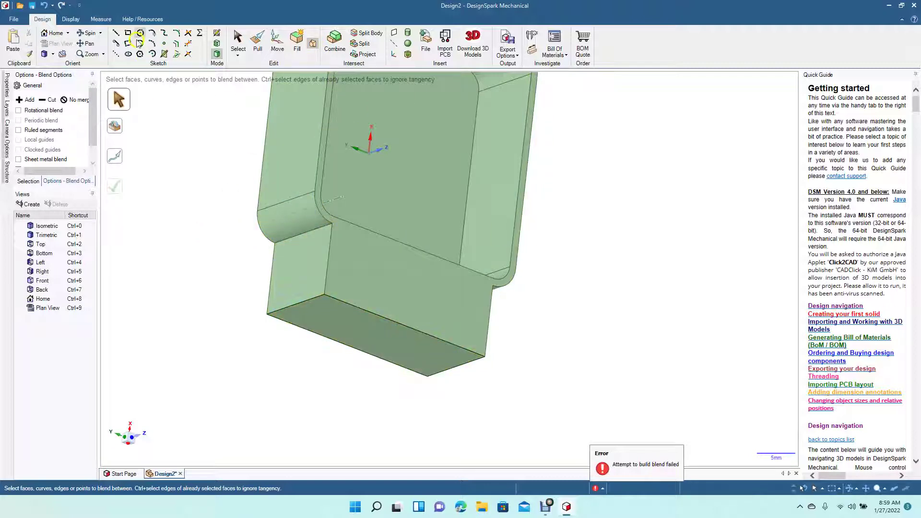
{"action": "left_click", "coordinate": [93, 32]}
{"action": "left_click_drag", "start_coordinate": [199, 149], "coordinate": [131, 174]}
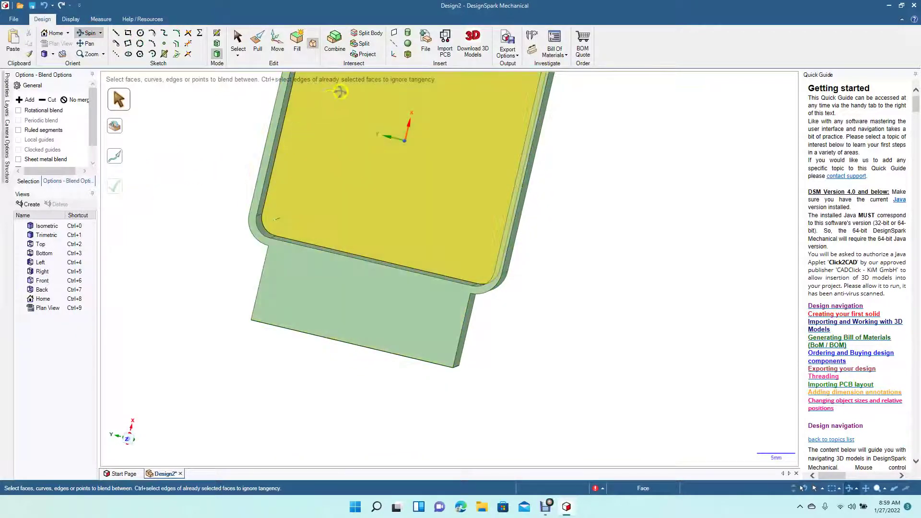
Step: Shell the body at 1 mm, leaving the large face and extension end open
{"action": "left_click", "coordinate": [408, 55]}
{"action": "left_click", "coordinate": [339, 301]}
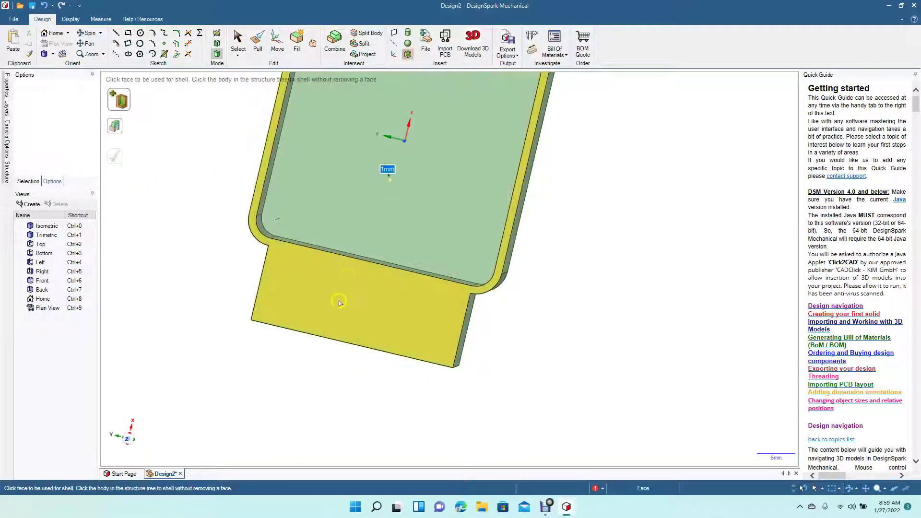
{"action": "left_click", "coordinate": [325, 308]}
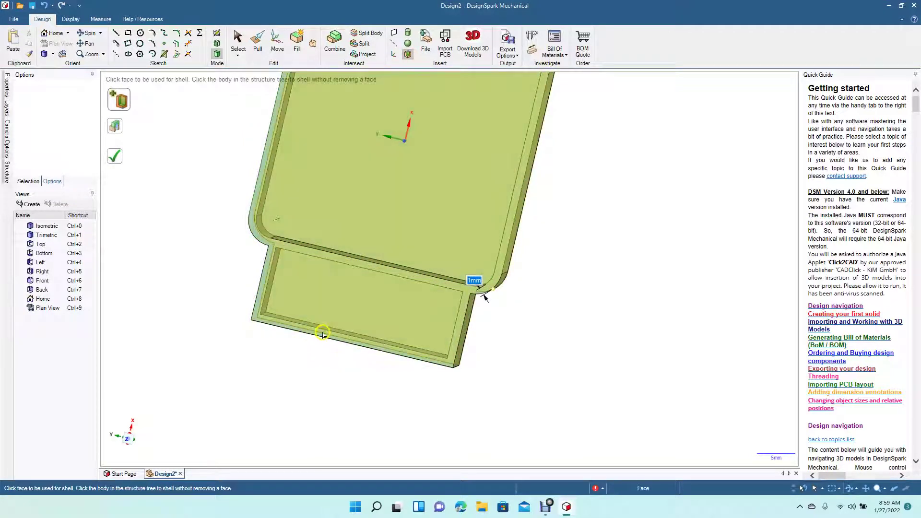
{"action": "left_click", "coordinate": [321, 337]}
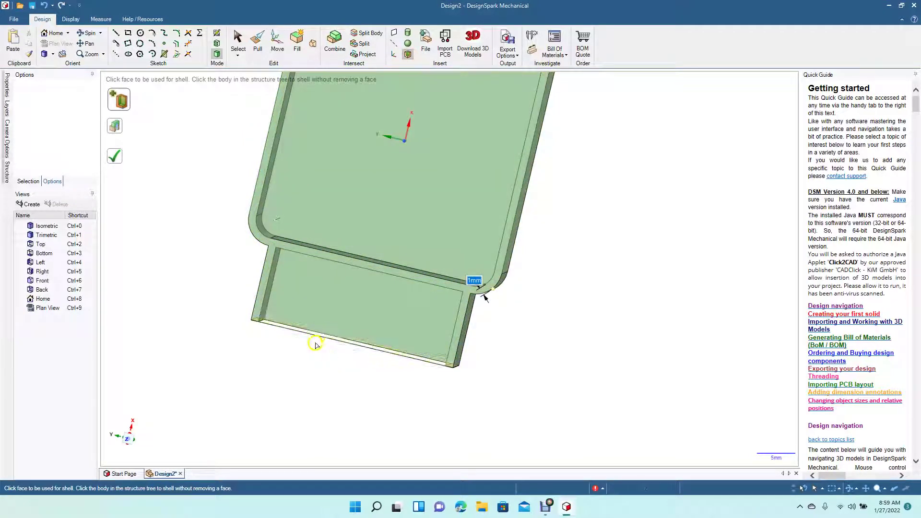
{"action": "left_click", "coordinate": [95, 34]}
{"action": "left_click_drag", "start_coordinate": [216, 266], "coordinate": [214, 193]}
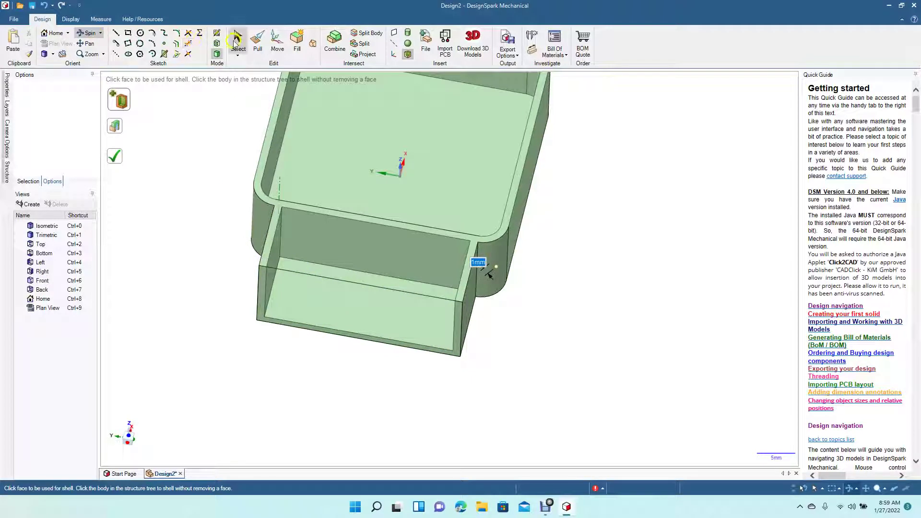
Step: Delete the leftover sketch line on the front face
{"action": "left_click", "coordinate": [237, 40]}
{"action": "left_click", "coordinate": [304, 286]}
{"action": "left_click", "coordinate": [314, 277]}
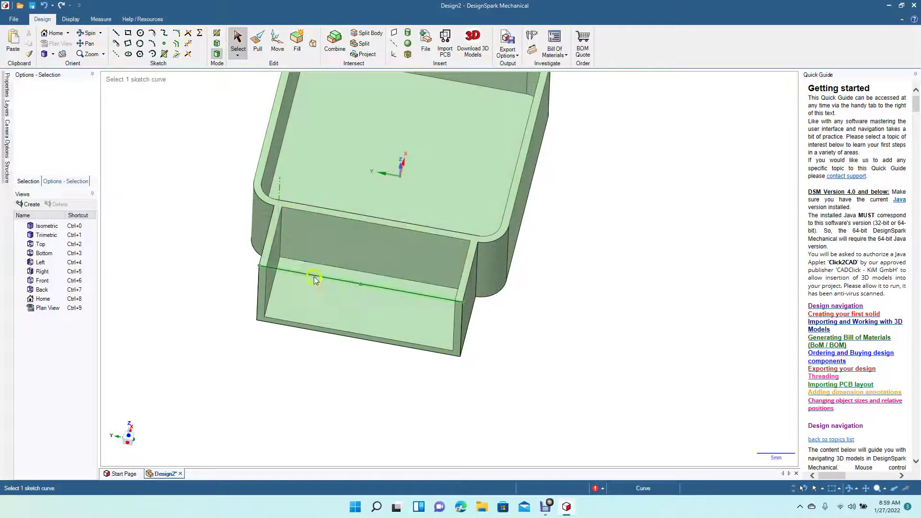
{"action": "key", "text": "Delete"}
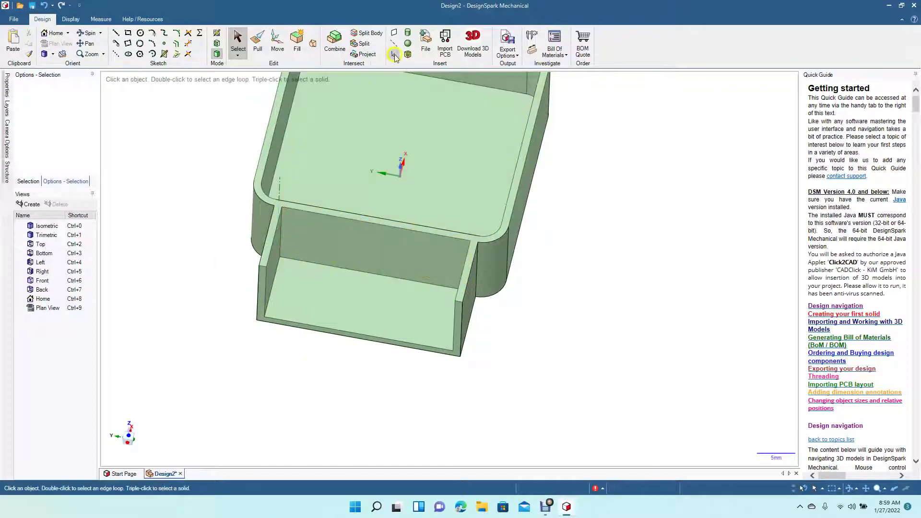
Step: Attempt another shell using an inner wall face and inspect the model
{"action": "left_click", "coordinate": [408, 54]}
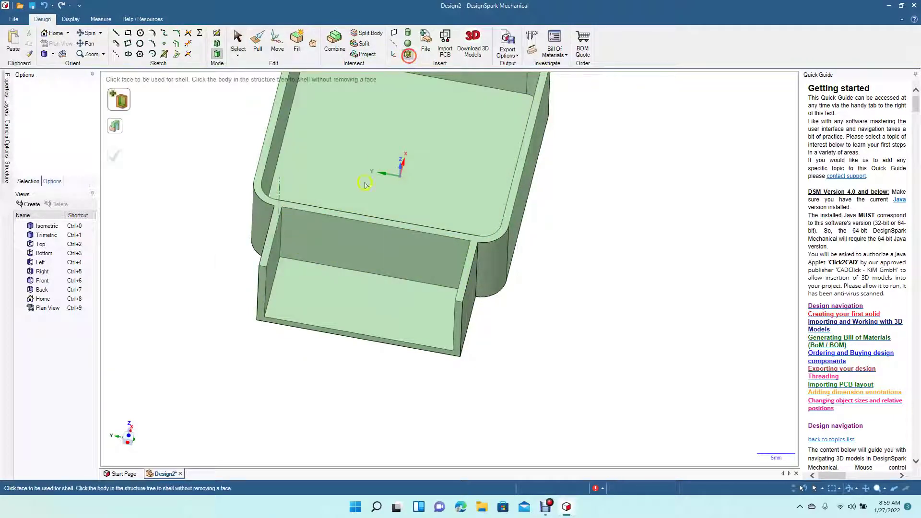
{"action": "left_click", "coordinate": [328, 229]}
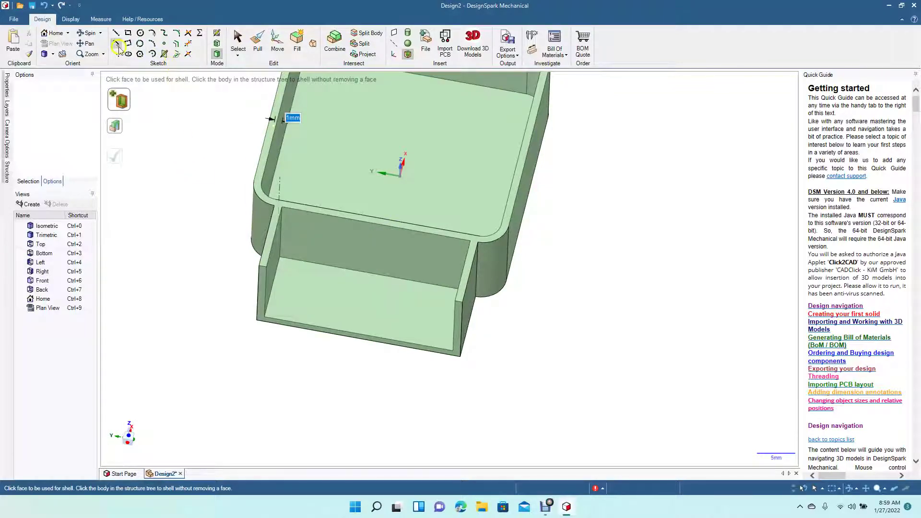
{"action": "middle_click_drag", "start_coordinate": [222, 144], "coordinate": [177, 144]}
Step: Fit the box in view and retry shelling it from its top rim, which fails
{"action": "key", "text": "z"}
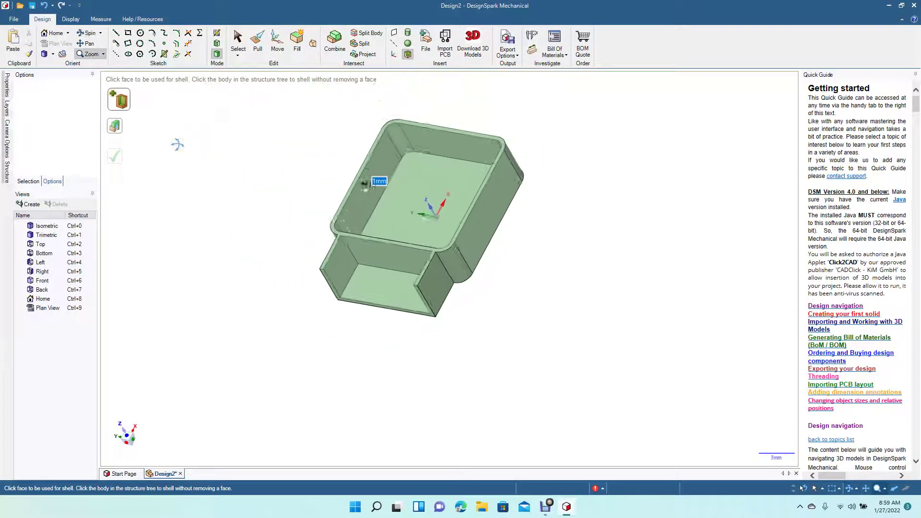
{"action": "left_click", "coordinate": [377, 166]}
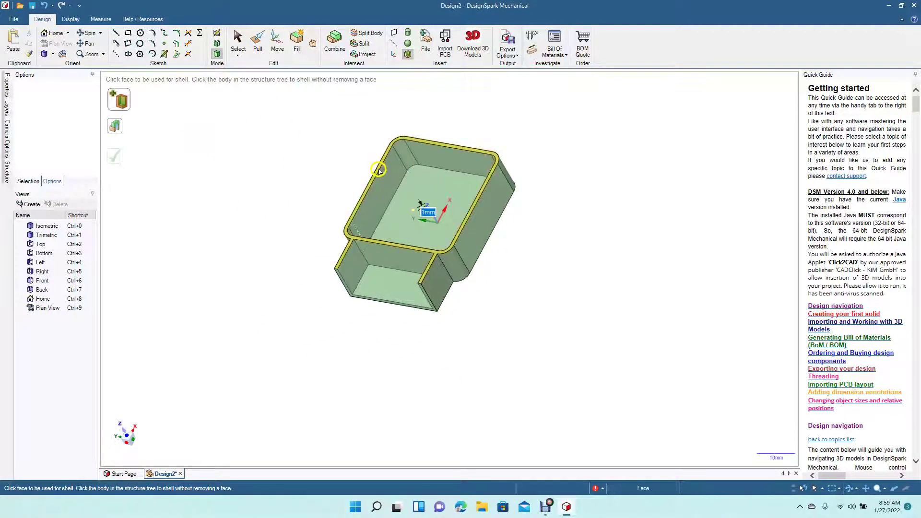
{"action": "left_click", "coordinate": [379, 169]}
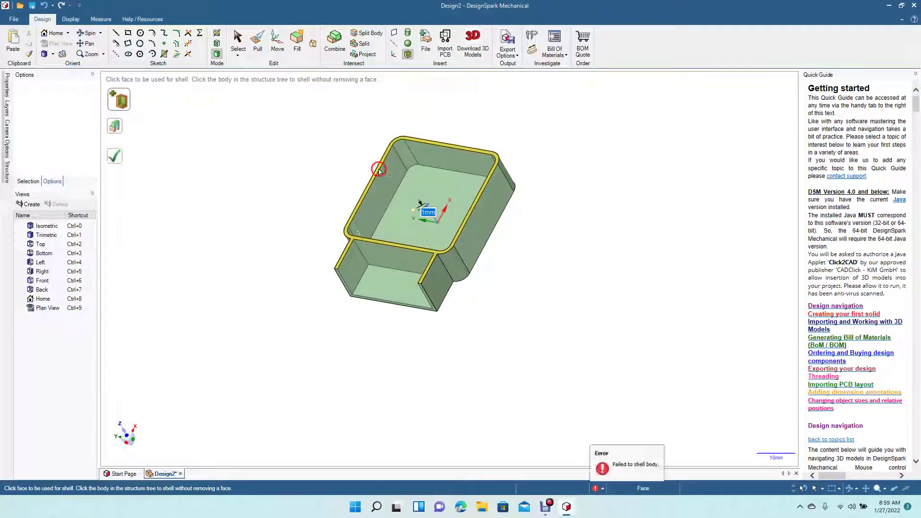
Step: Pull the box's top rim face up about 14.58mm to make the walls taller
{"action": "left_click", "coordinate": [265, 43]}
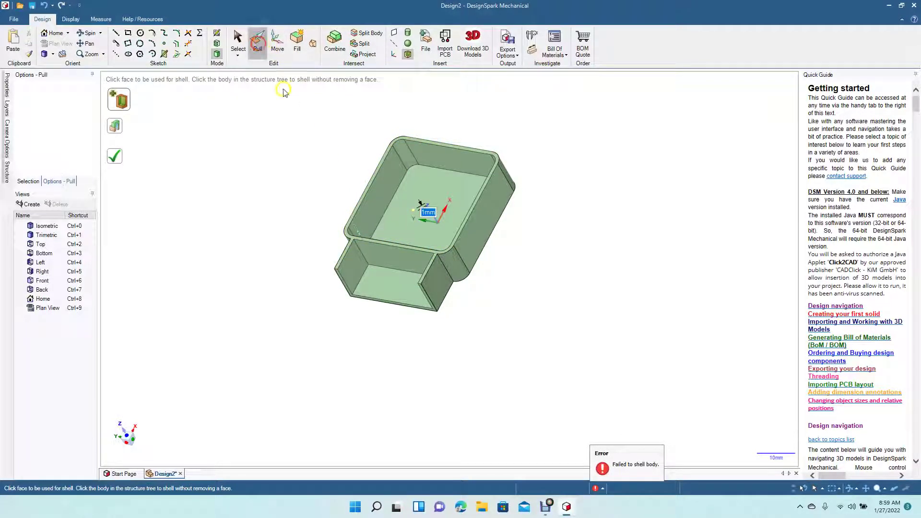
{"action": "left_click", "coordinate": [370, 184]}
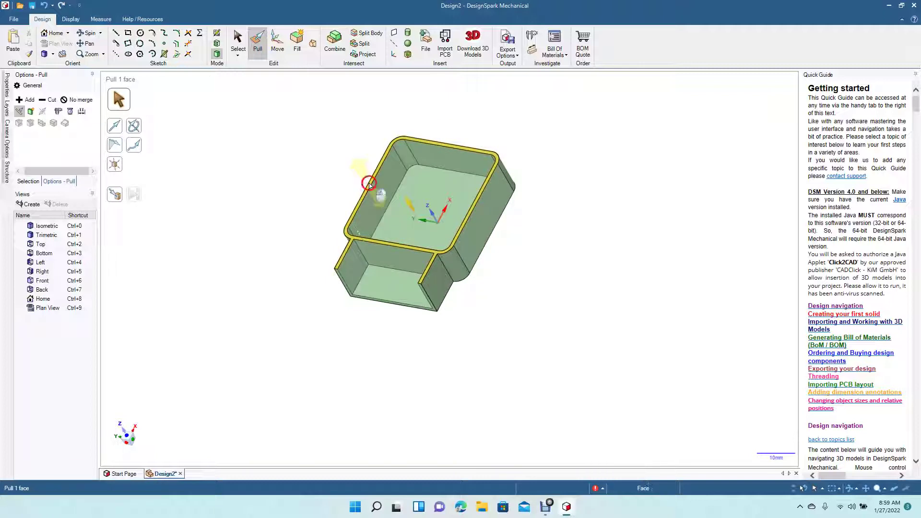
{"action": "left_click_drag", "start_coordinate": [370, 185], "coordinate": [347, 155]}
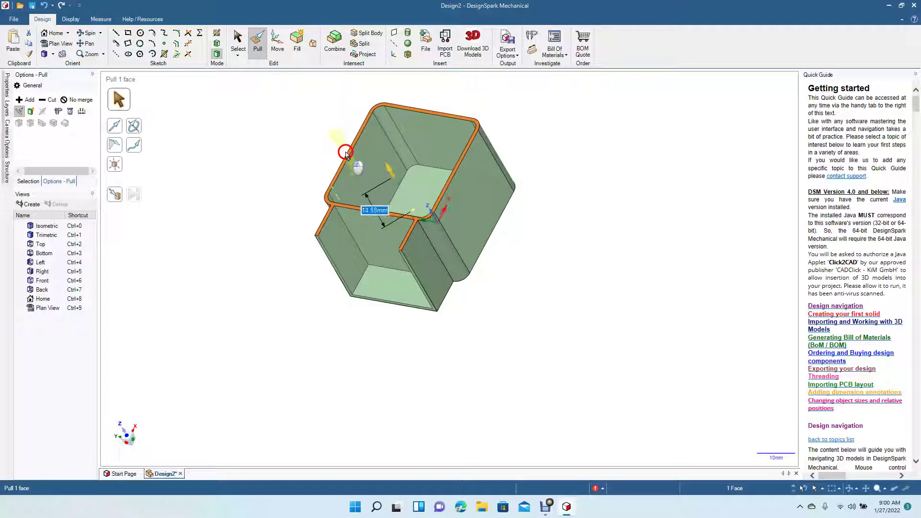
{"action": "left_click", "coordinate": [238, 40]}
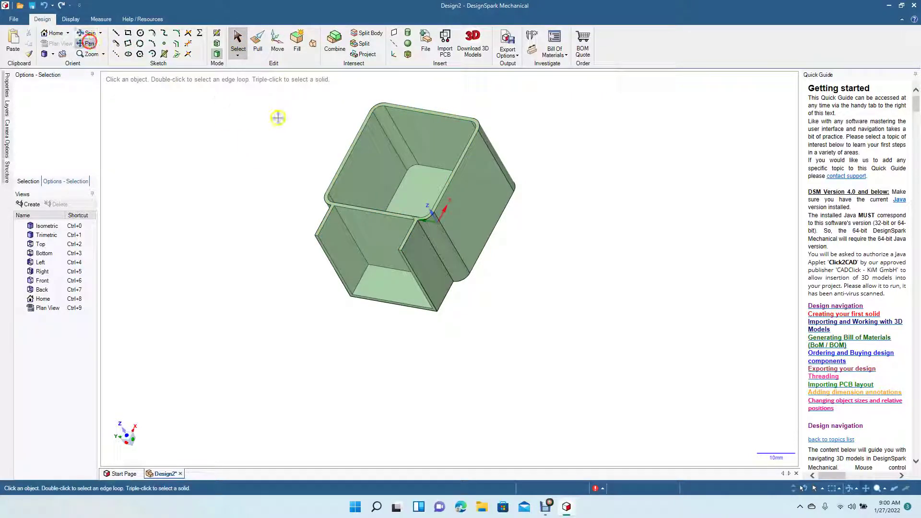
{"action": "left_click_drag", "start_coordinate": [278, 117], "coordinate": [323, 173]}
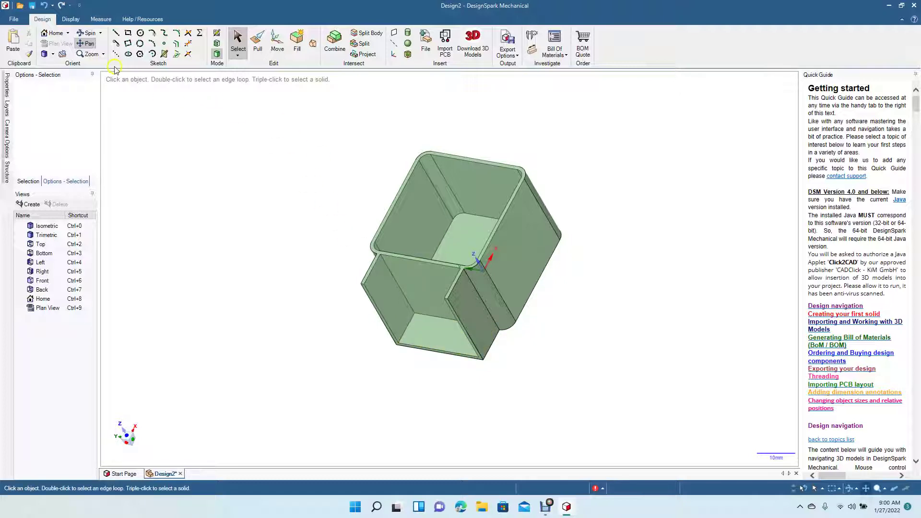
{"action": "left_click", "coordinate": [91, 33]}
{"action": "left_click_drag", "start_coordinate": [323, 247], "coordinate": [222, 171]}
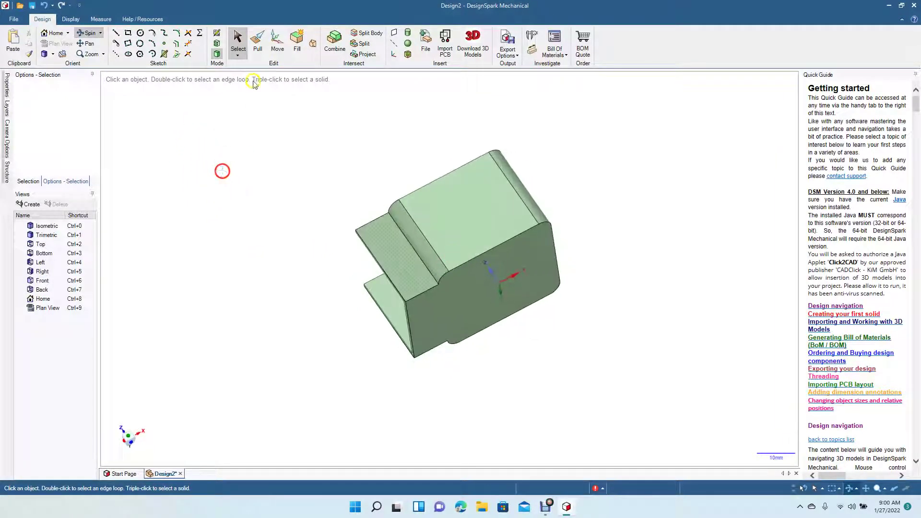
Step: Fillet the ten-edge loop starting at the top front edge with a 1.25mm radius
{"action": "left_click", "coordinate": [259, 46]}
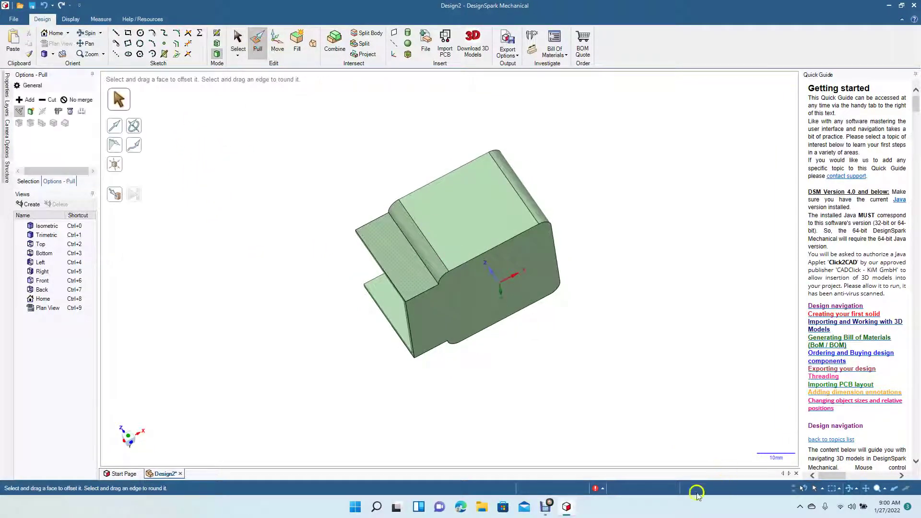
{"action": "left_click", "coordinate": [486, 255]}
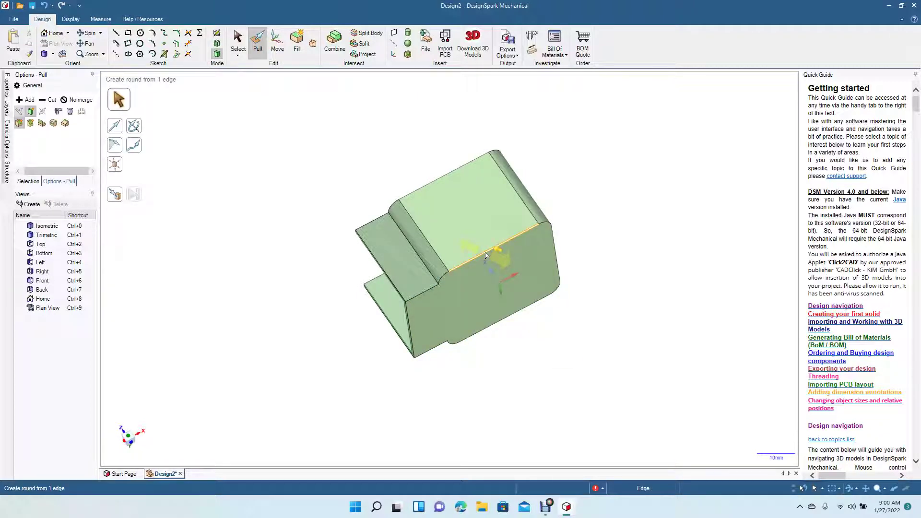
{"action": "double_click", "coordinate": [486, 256]}
{"action": "double_click", "coordinate": [485, 255]}
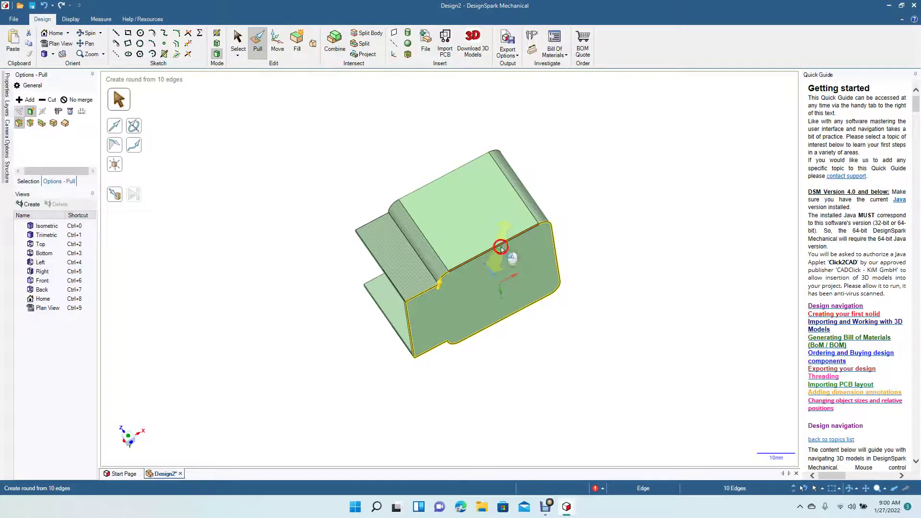
{"action": "mouse_move", "coordinate": [501, 249]}
{"action": "left_mouse_down"}
{"action": "mouse_move", "coordinate": [506, 257]}
{"action": "mouse_move", "coordinate": [502, 230]}
{"action": "mouse_move", "coordinate": [502, 239]}
{"action": "left_mouse_up"}
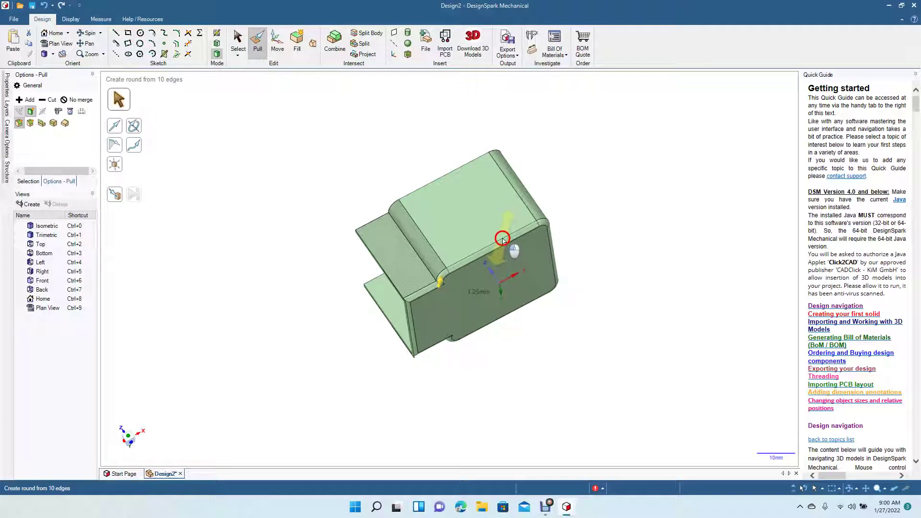
{"action": "left_click", "coordinate": [502, 239]}
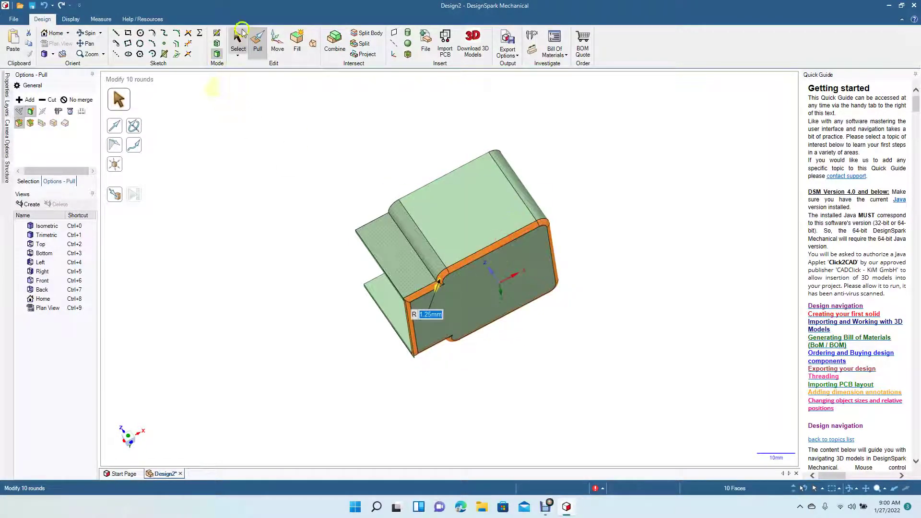
{"action": "left_click", "coordinate": [236, 41]}
{"action": "left_click", "coordinate": [241, 209]}
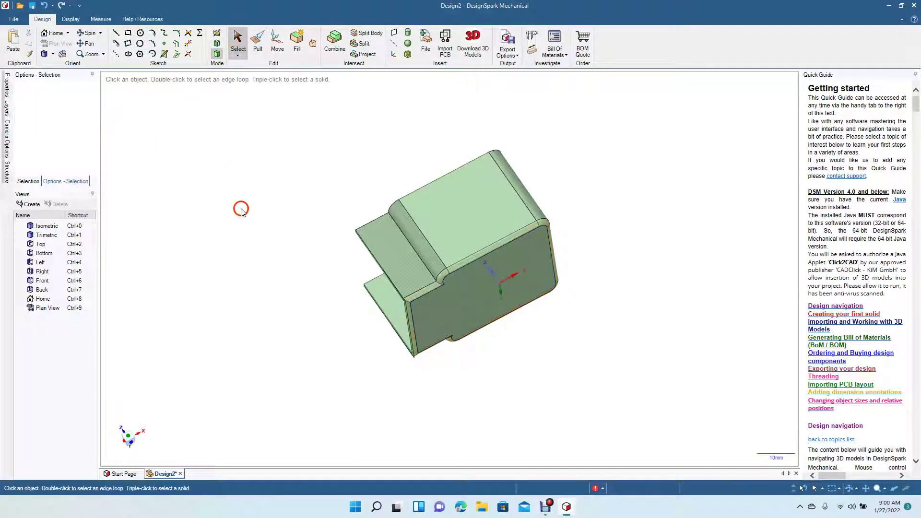
{"action": "left_click", "coordinate": [89, 32]}
{"action": "left_click_drag", "start_coordinate": [298, 292], "coordinate": [430, 339]}
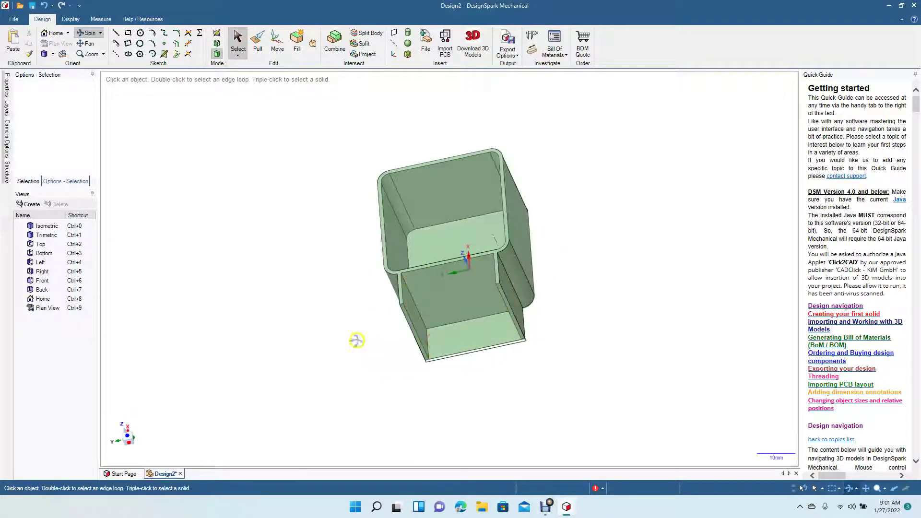
Step: Blend between the pocket's two inner end faces to close its open side into a solid
{"action": "left_click_drag", "start_coordinate": [356, 340], "coordinate": [357, 195]}
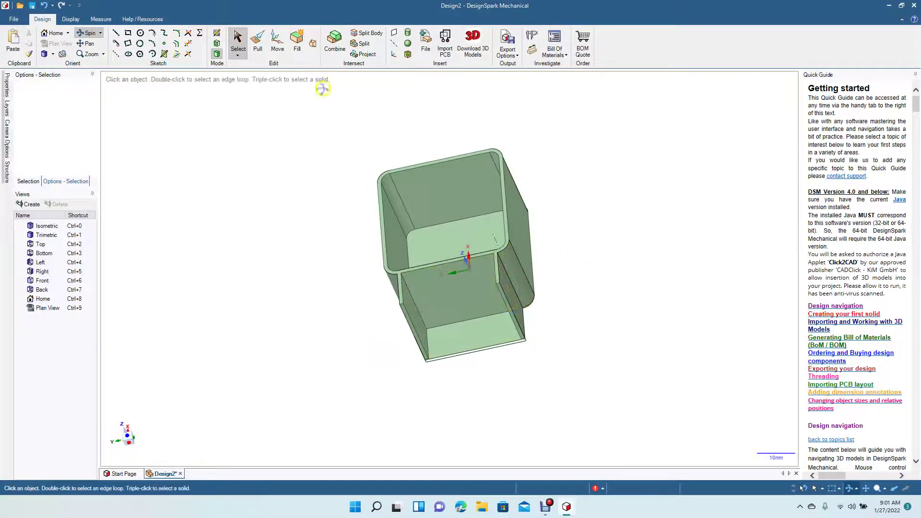
{"action": "left_click", "coordinate": [311, 45]}
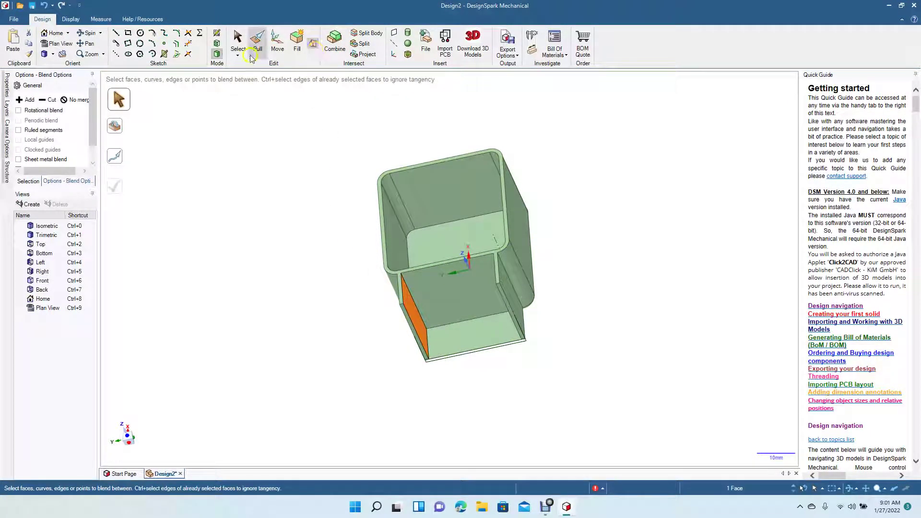
{"action": "left_click", "coordinate": [91, 33]}
{"action": "left_click_drag", "start_coordinate": [236, 196], "coordinate": [288, 191]}
{"action": "left_click", "coordinate": [236, 39]}
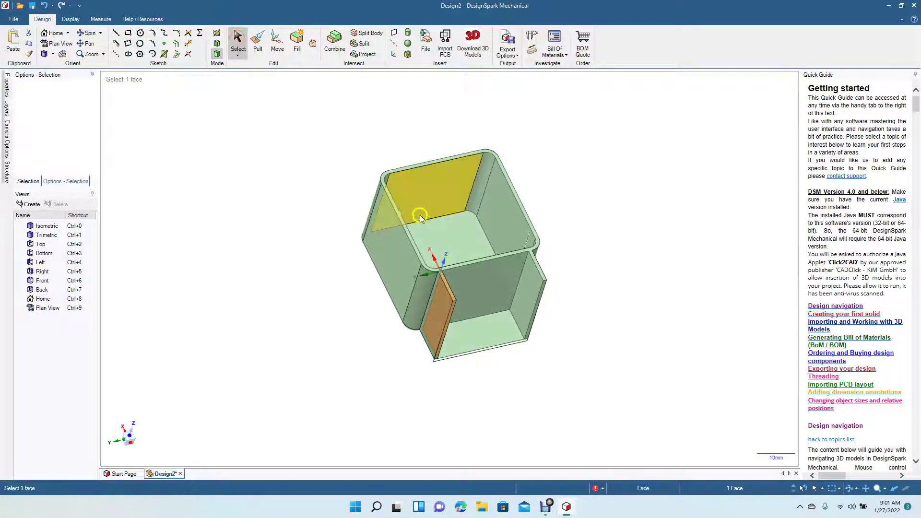
{"action": "left_click", "coordinate": [527, 292], "text": "ctrl"}
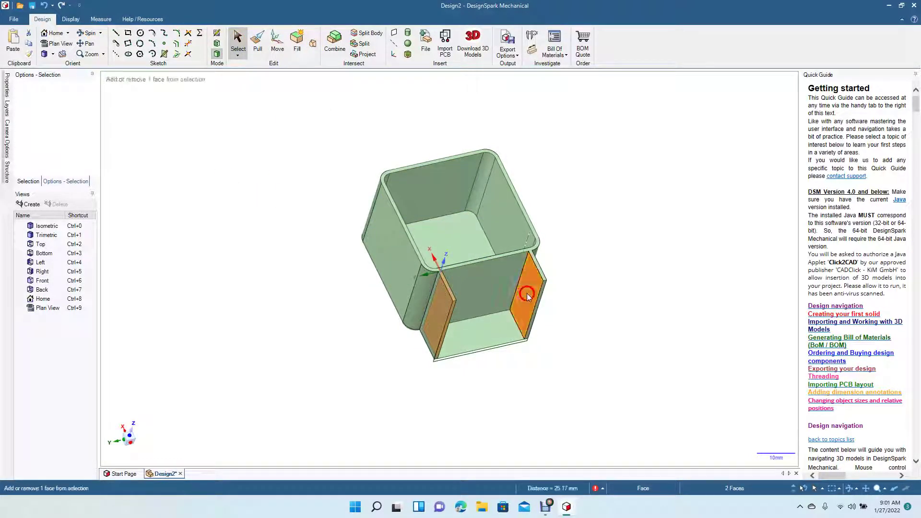
{"action": "left_click", "coordinate": [312, 46]}
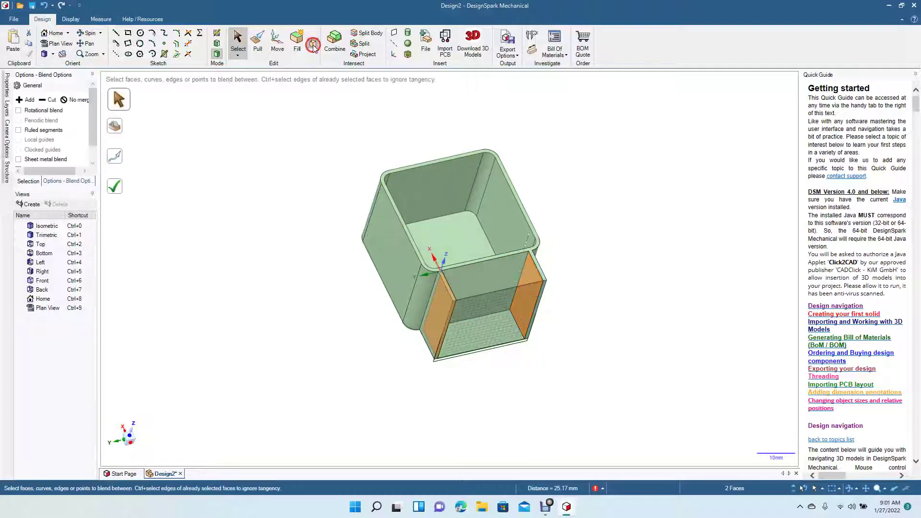
{"action": "left_click", "coordinate": [119, 191]}
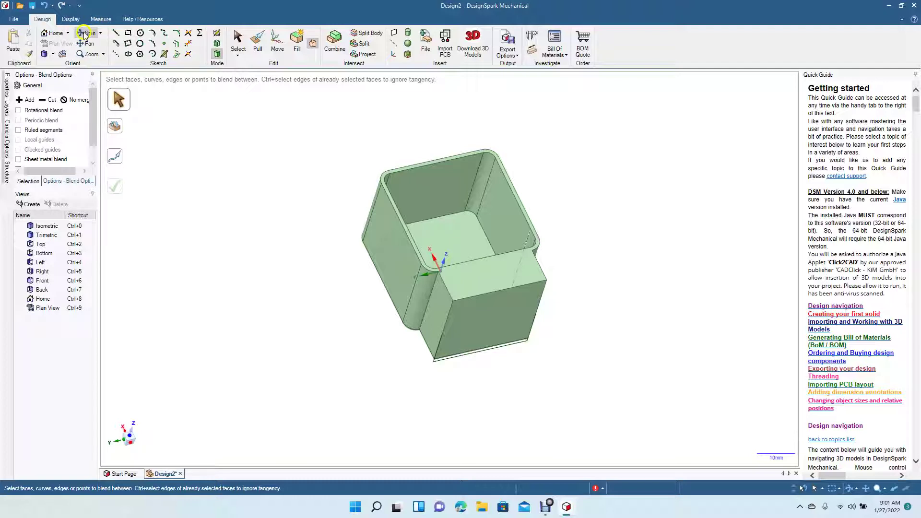
{"action": "mouse_move", "coordinate": [305, 229]}
{"action": "left_mouse_down"}
{"action": "mouse_move", "coordinate": [337, 284]}
{"action": "mouse_move", "coordinate": [257, 302]}
{"action": "mouse_move", "coordinate": [230, 261]}
{"action": "mouse_move", "coordinate": [261, 217]}
{"action": "mouse_move", "coordinate": [220, 279]}
{"action": "mouse_move", "coordinate": [134, 220]}
{"action": "left_mouse_up"}
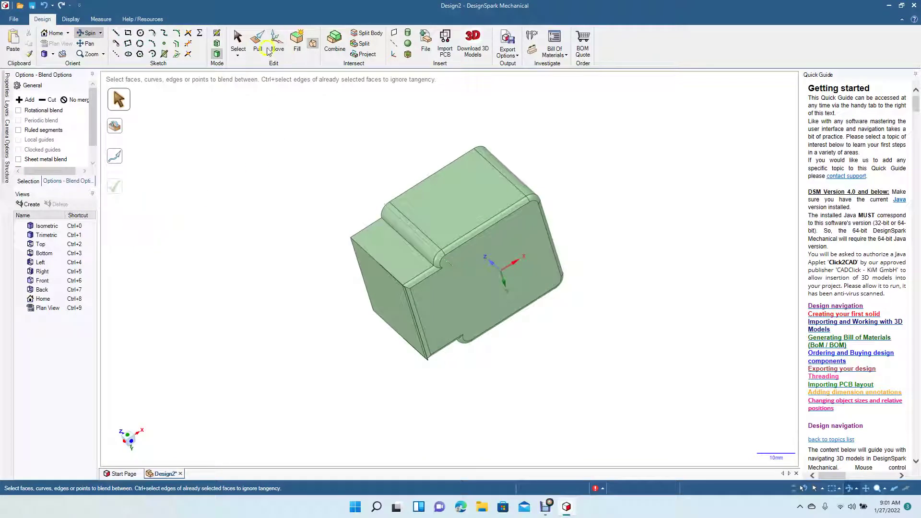
Step: Copy the step's two edges 20 mm outward from the box as an offset line
{"action": "left_click", "coordinate": [238, 40]}
{"action": "left_click", "coordinate": [400, 237]}
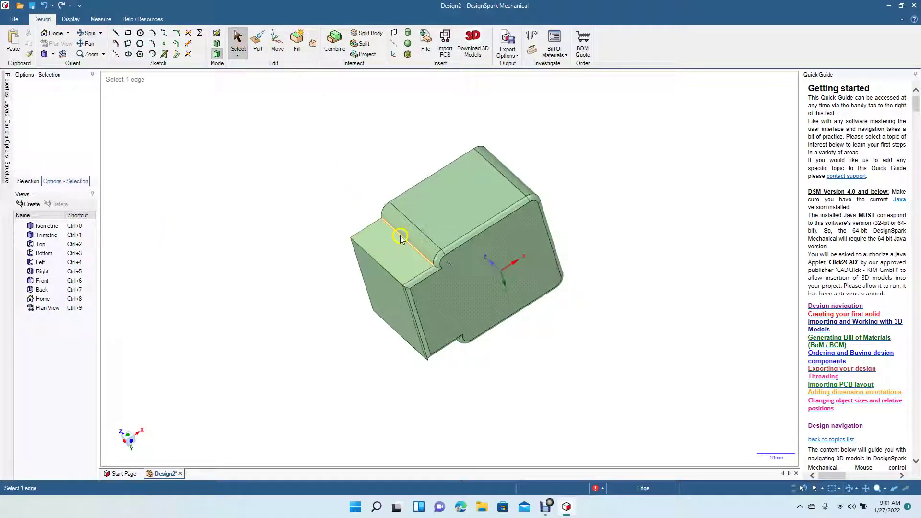
{"action": "left_click", "coordinate": [418, 231], "text": "ctrl"}
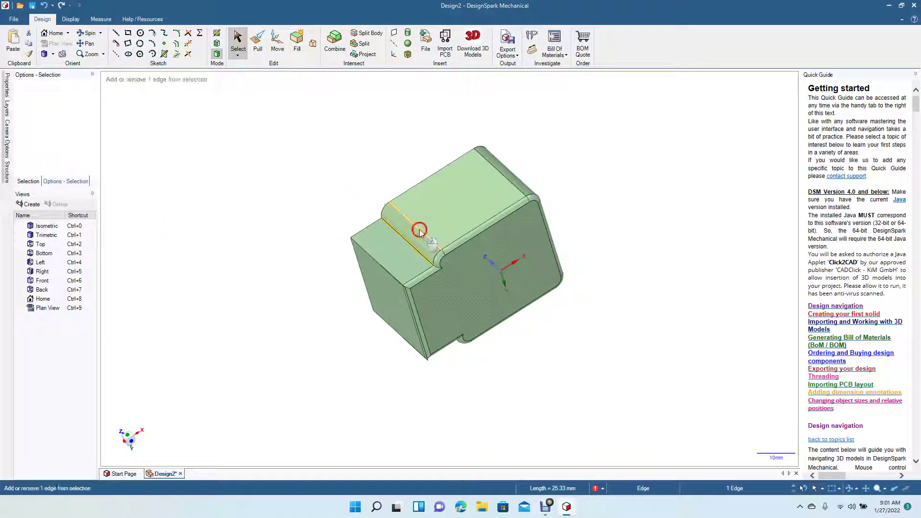
{"action": "key", "text": "ctrl"}
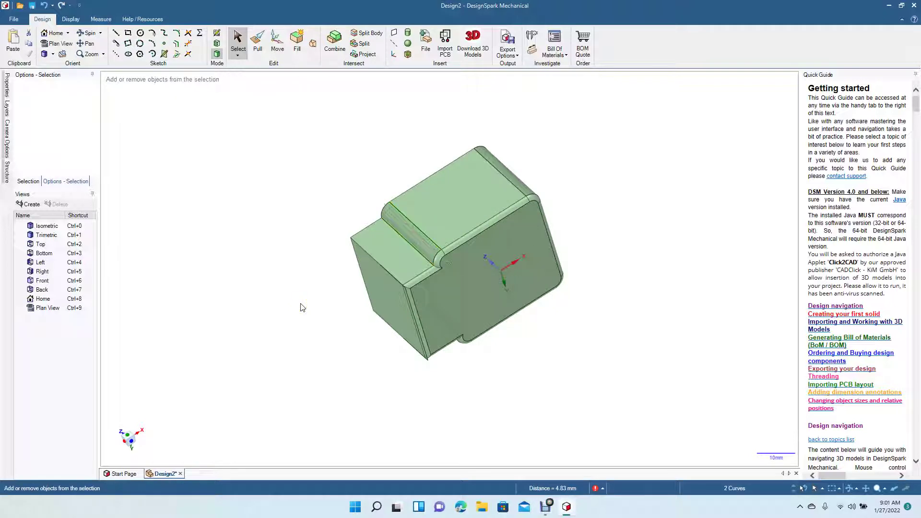
{"action": "left_click", "coordinate": [277, 41]}
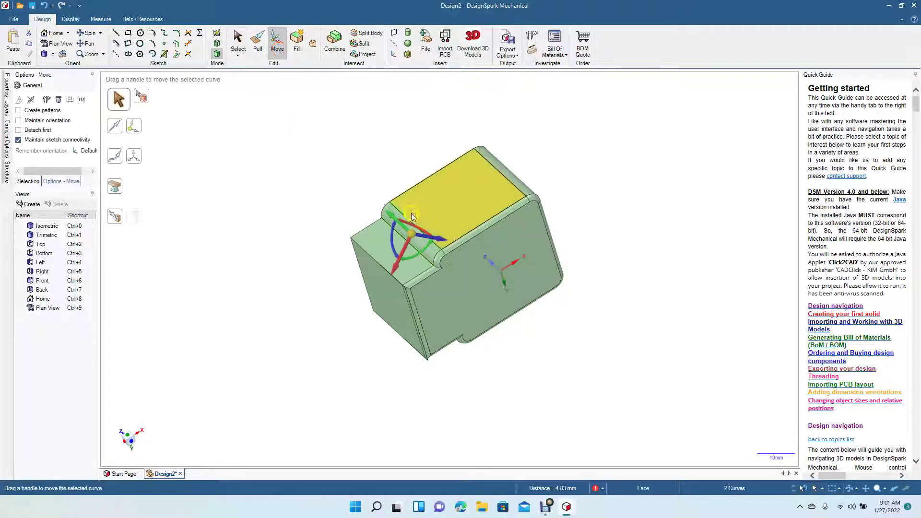
{"action": "left_click_drag", "start_coordinate": [431, 240], "coordinate": [329, 234]}
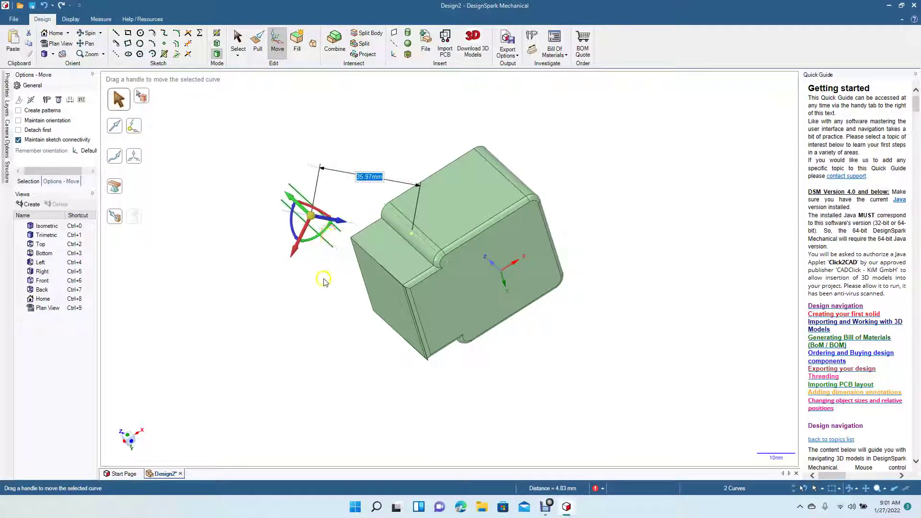
{"action": "type", "text": "20"}
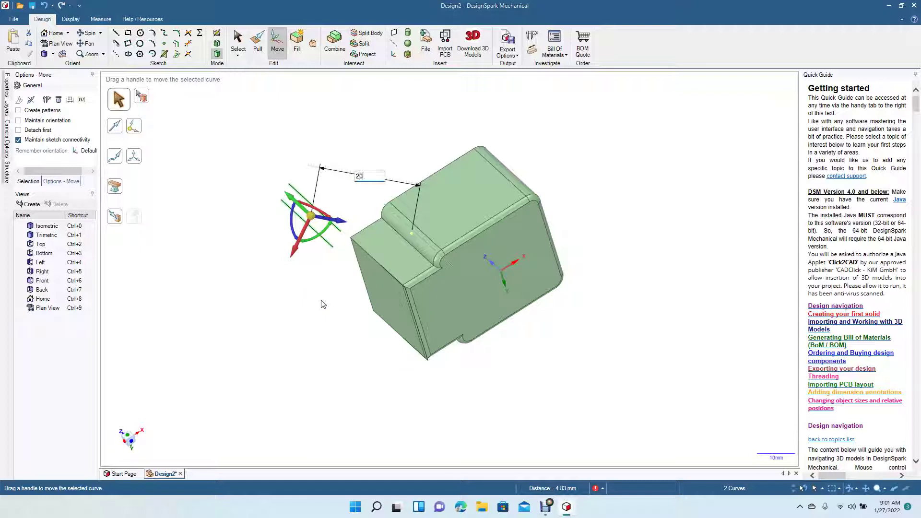
{"action": "key", "text": "Return"}
{"action": "left_click", "coordinate": [293, 167]}
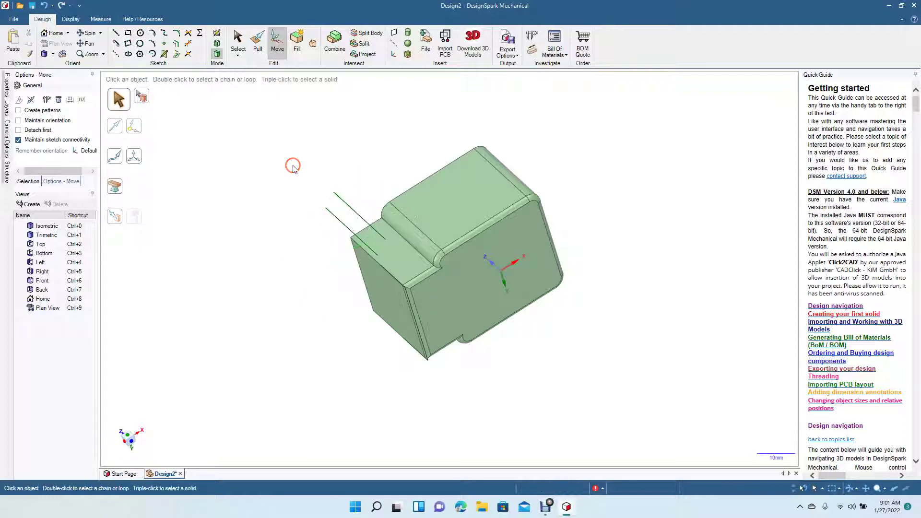
Step: Select the new offset line together with the step's rounded edge for blending
{"action": "left_click", "coordinate": [346, 204]}
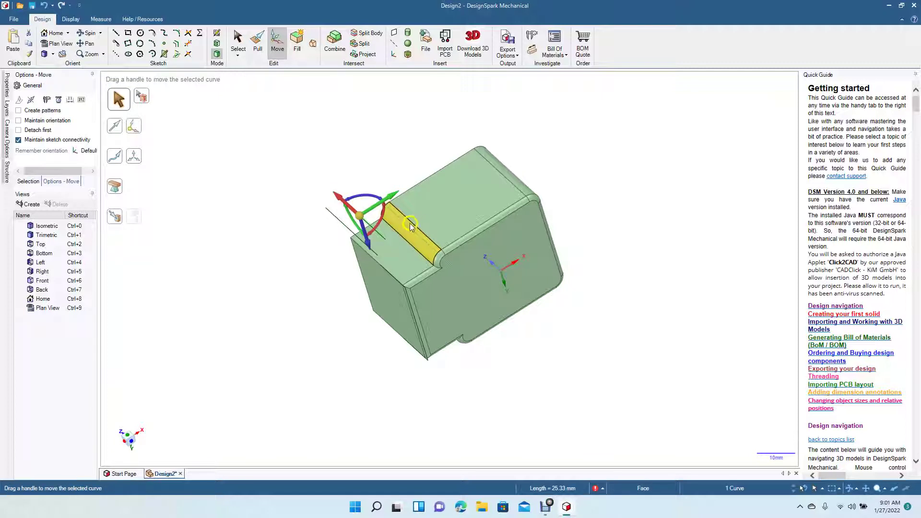
{"action": "left_click", "coordinate": [411, 225], "text": "ctrl"}
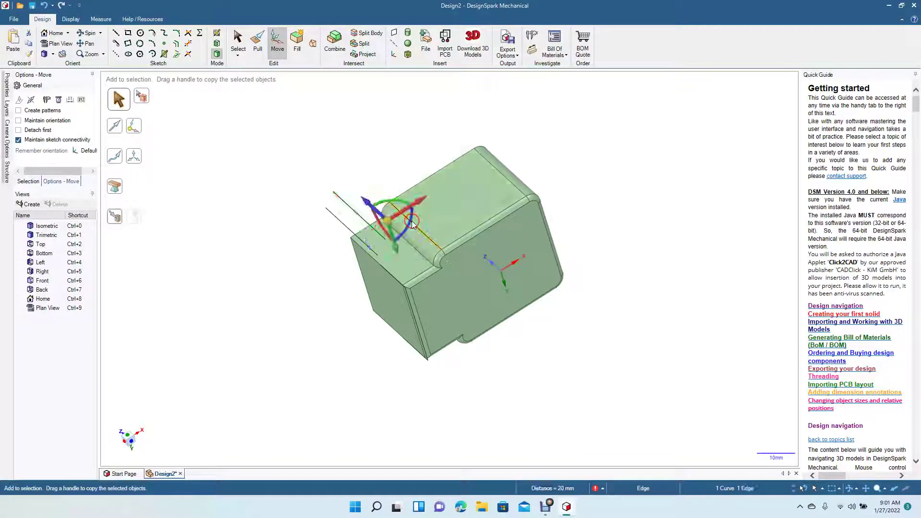
{"action": "left_click", "coordinate": [313, 45]}
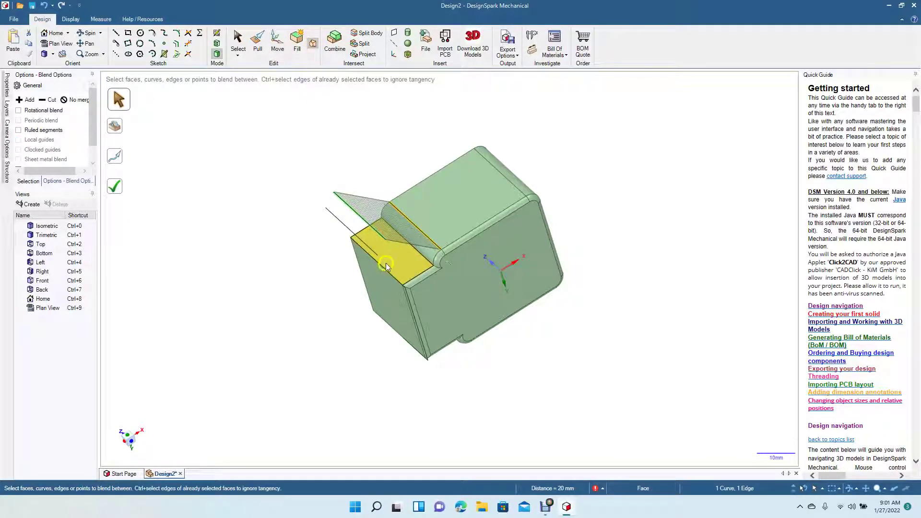
Step: Complete a thin angled sheet from the rounded edge to the offset line; Fill on it errors
{"action": "left_click", "coordinate": [296, 41]}
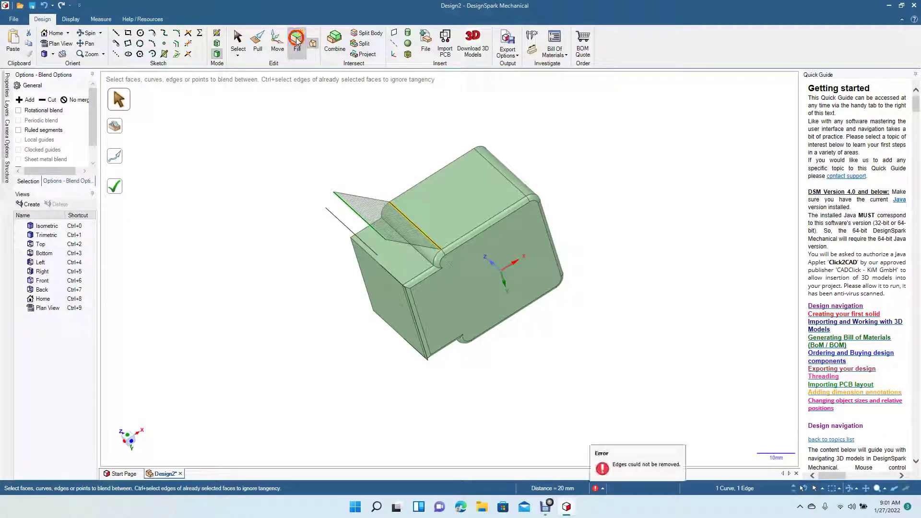
{"action": "left_click", "coordinate": [119, 190]}
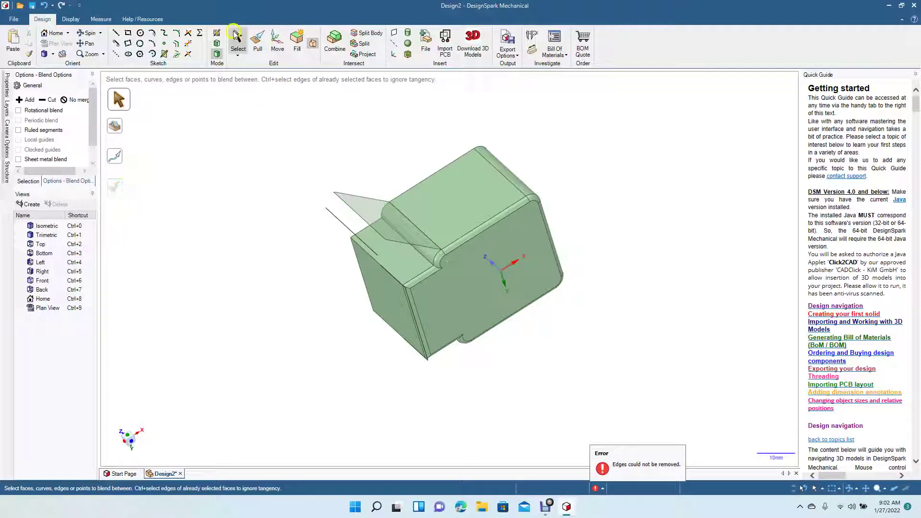
{"action": "left_click", "coordinate": [237, 40]}
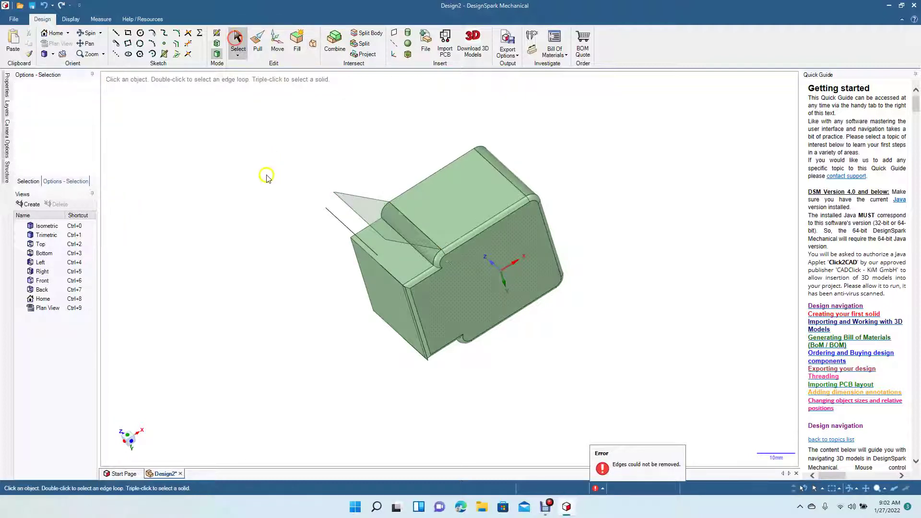
{"action": "left_click", "coordinate": [394, 227]}
{"action": "left_click", "coordinate": [295, 38]}
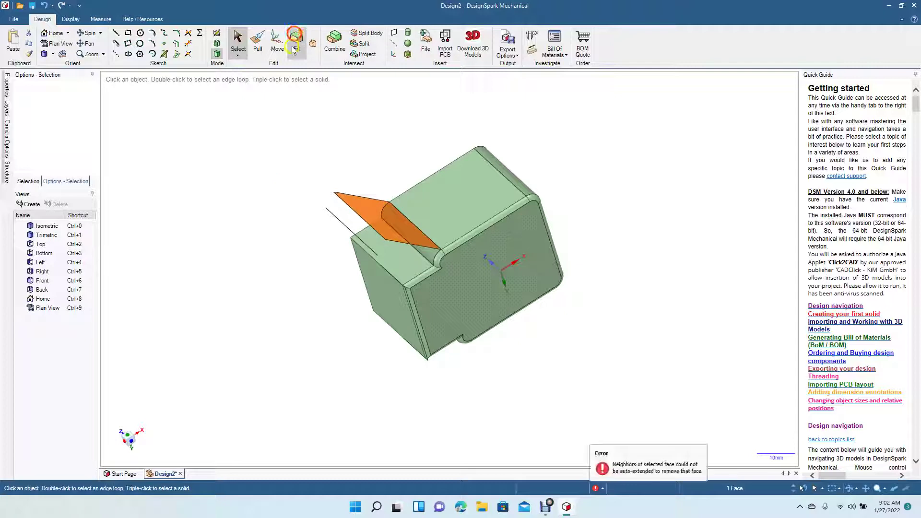
{"action": "left_click", "coordinate": [262, 154]}
{"action": "left_click", "coordinate": [88, 33]}
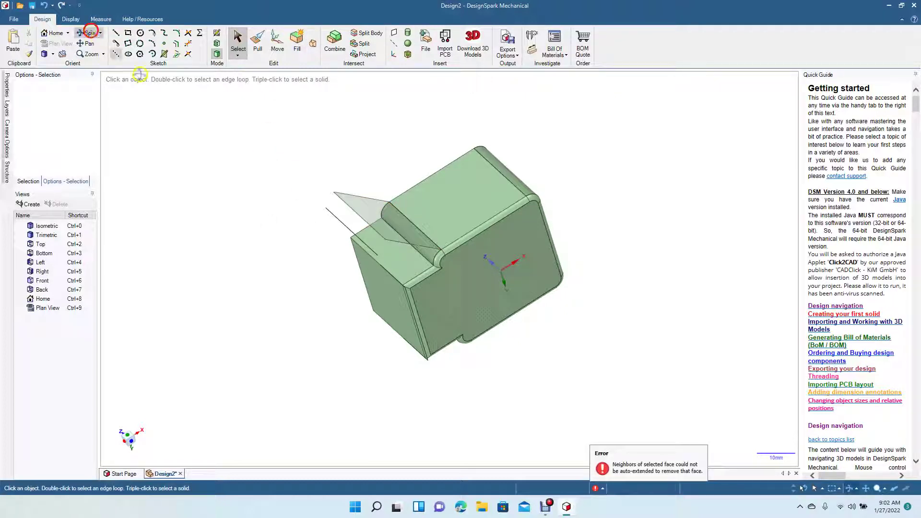
Step: Blend the step's side face onto the thin angled sheet, forming a solid sloped wedge
{"action": "left_click_drag", "start_coordinate": [246, 174], "coordinate": [189, 142]}
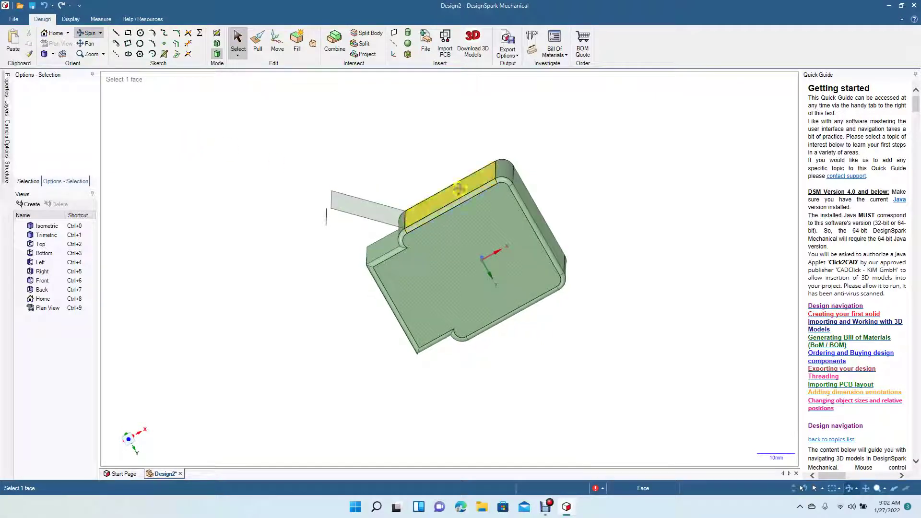
{"action": "key", "text": "Escape"}
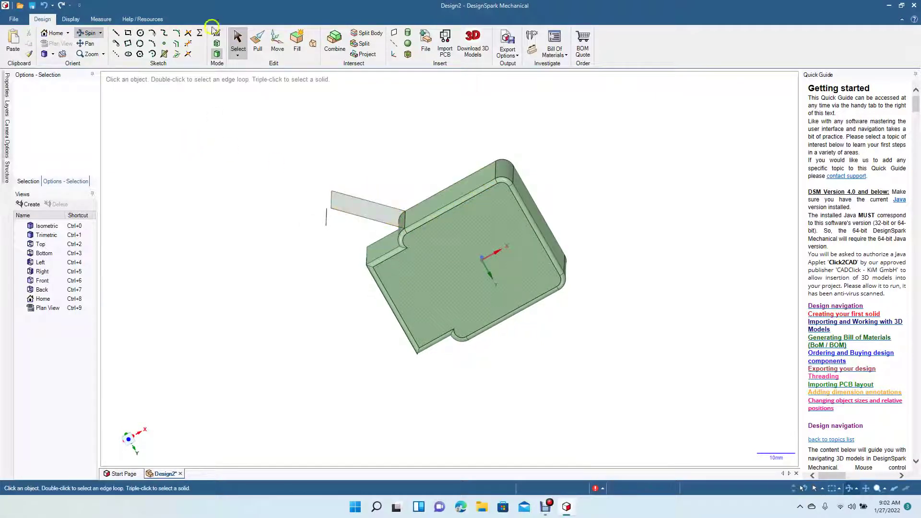
{"action": "left_click", "coordinate": [235, 43]}
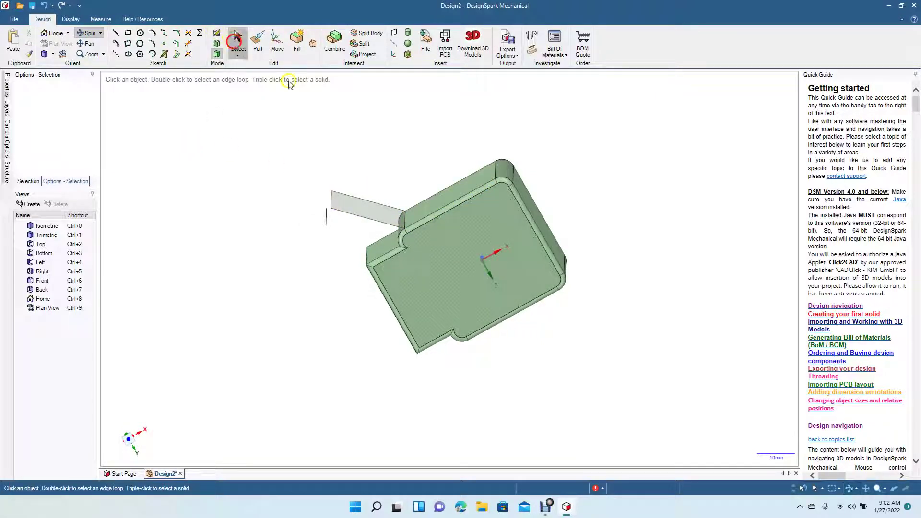
{"action": "left_click", "coordinate": [326, 221]}
{"action": "left_click", "coordinate": [328, 225]}
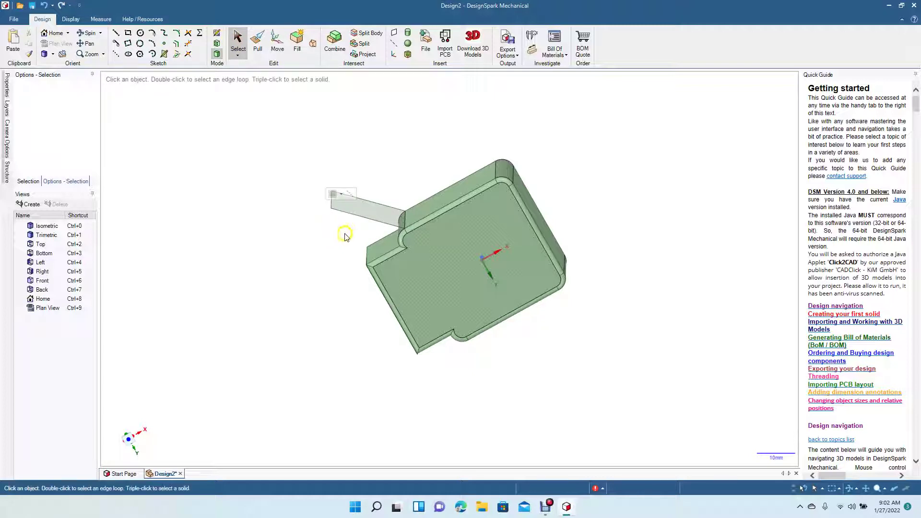
{"action": "left_click", "coordinate": [378, 251]}
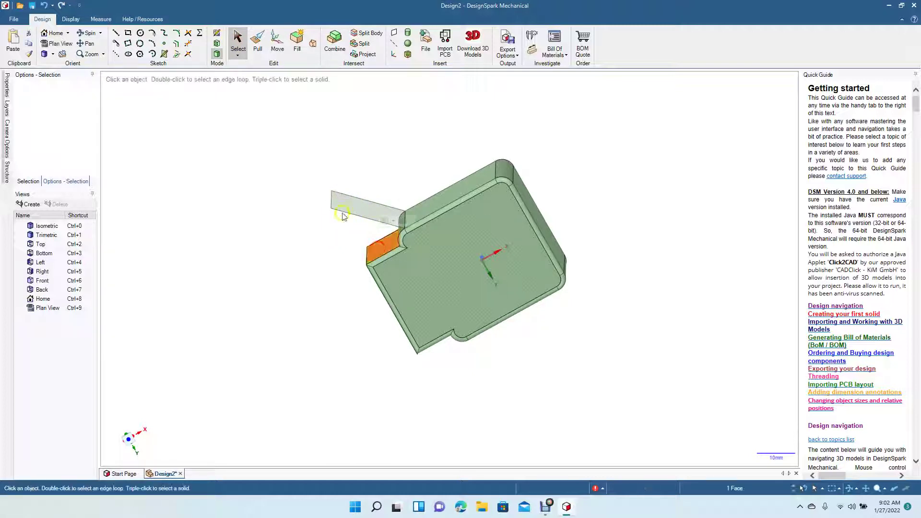
{"action": "left_click", "coordinate": [85, 34]}
{"action": "left_click_drag", "start_coordinate": [208, 243], "coordinate": [261, 215]}
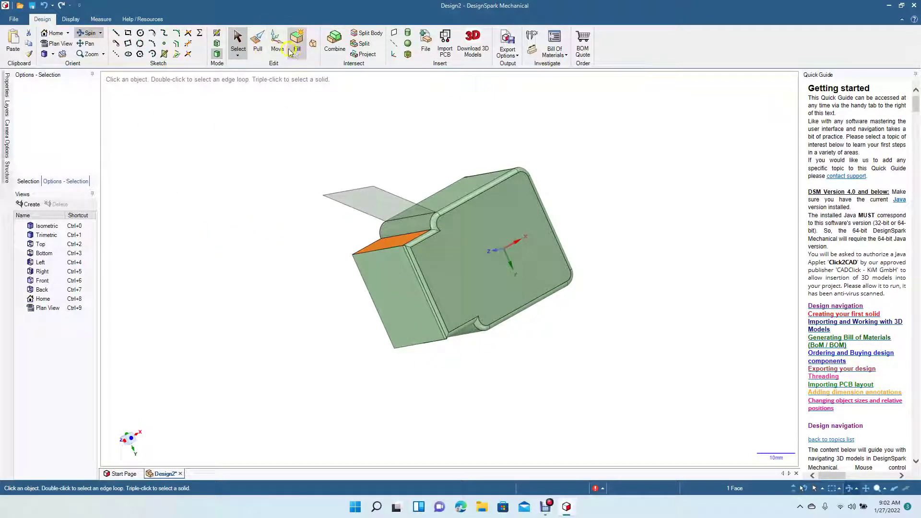
{"action": "left_click", "coordinate": [313, 44]}
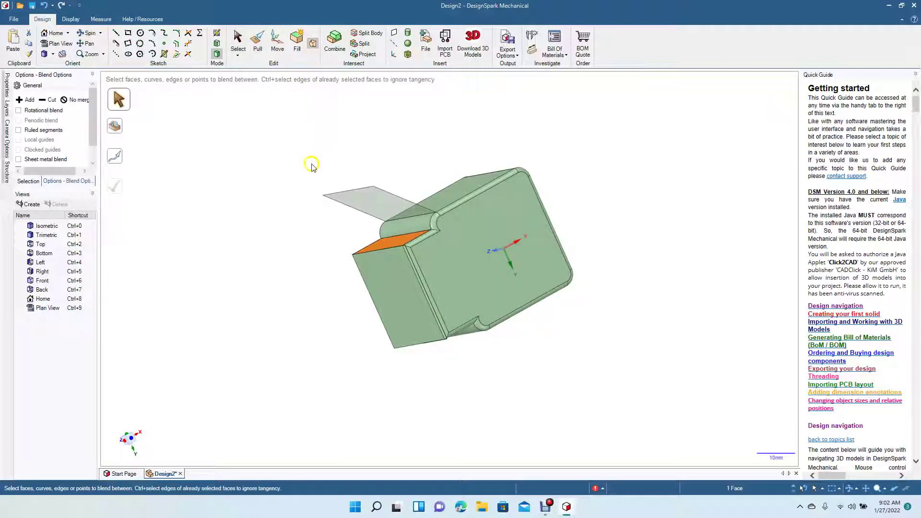
{"action": "left_click", "coordinate": [362, 199]}
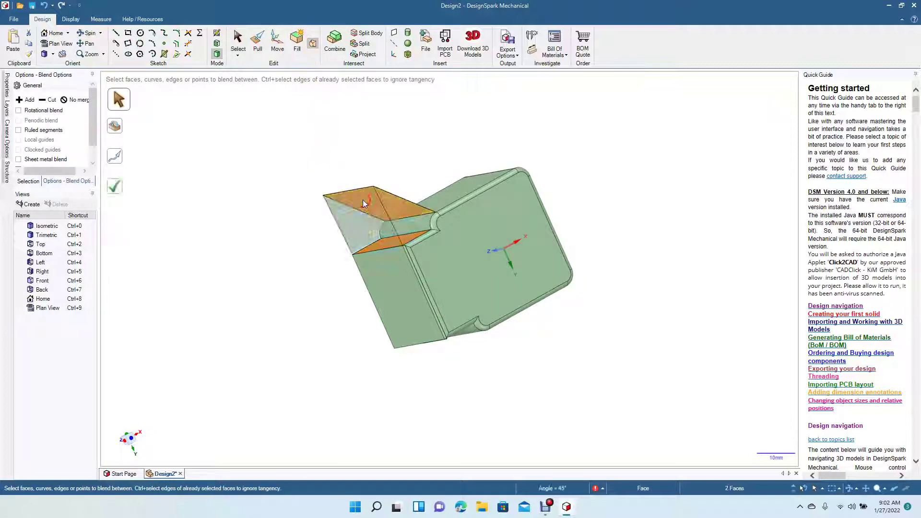
{"action": "left_click", "coordinate": [117, 189]}
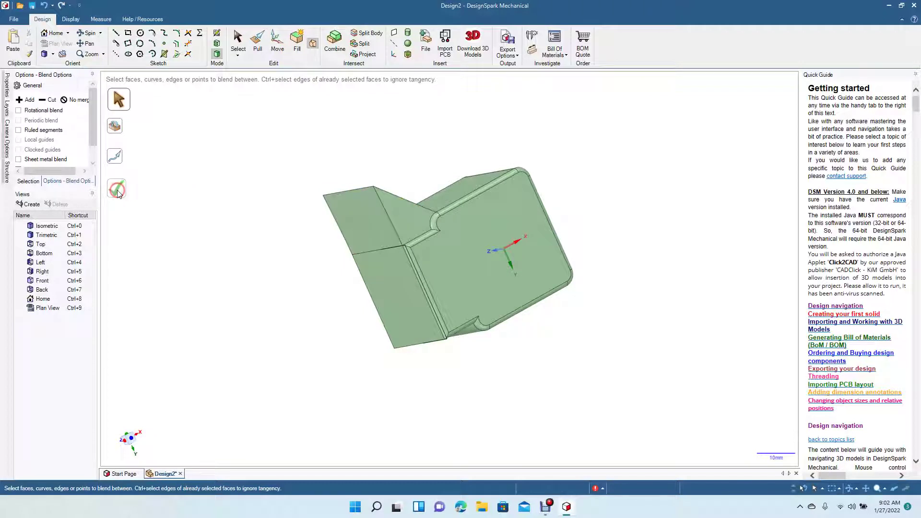
{"action": "left_click", "coordinate": [93, 34]}
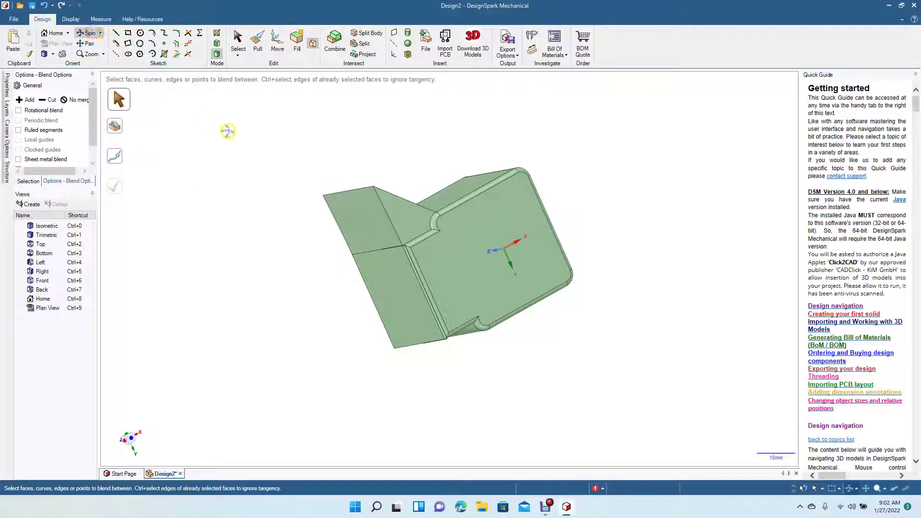
{"action": "left_click_drag", "start_coordinate": [229, 142], "coordinate": [239, 189]}
Step: Fillet the sloped wedge's sharp outer tip edge into a rounded lip
{"action": "left_click", "coordinate": [259, 45]}
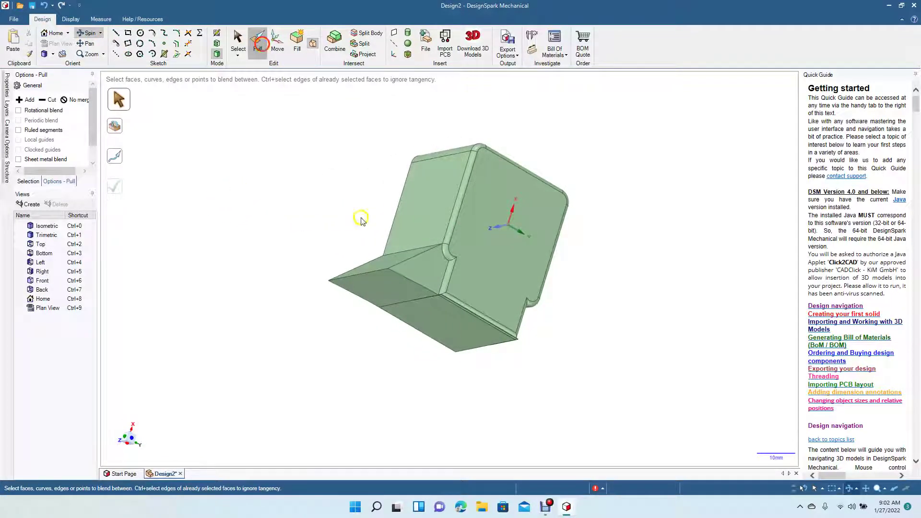
{"action": "left_click_drag", "start_coordinate": [380, 275], "coordinate": [408, 288]}
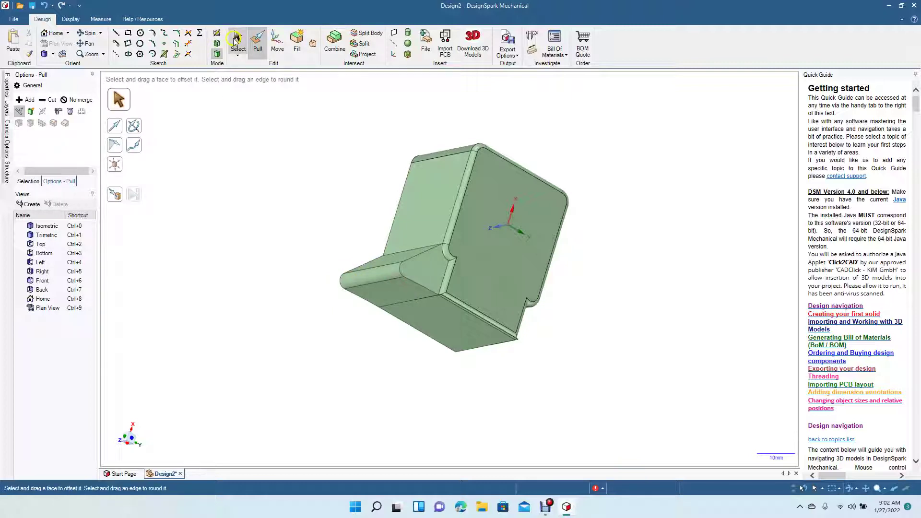
{"action": "left_click", "coordinate": [238, 39]}
{"action": "left_click", "coordinate": [90, 33]}
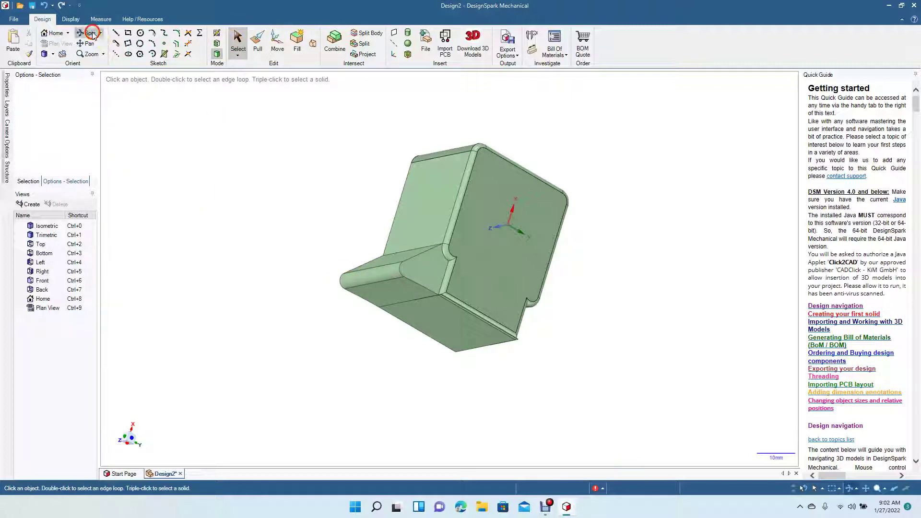
{"action": "left_click_drag", "start_coordinate": [255, 221], "coordinate": [459, 232]}
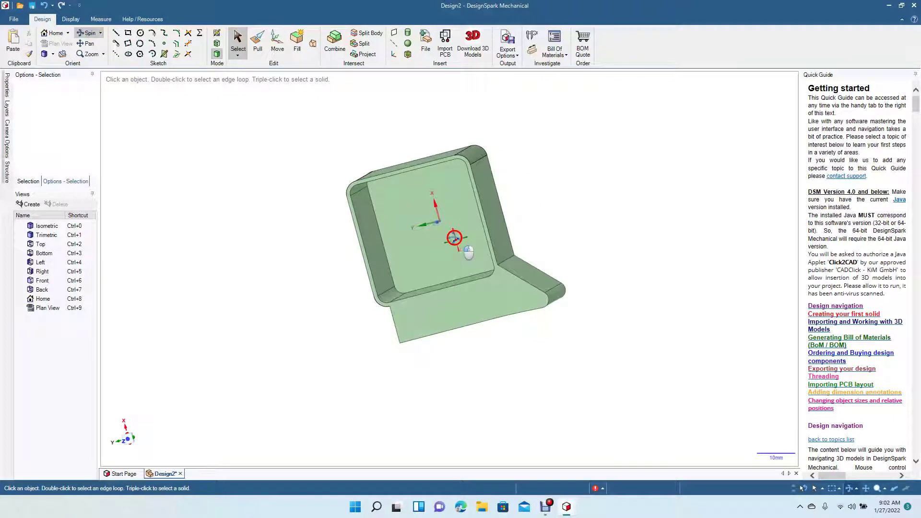
Step: Shell the body with the bottom flange face removed and a 0.5mm wall thickness
{"action": "left_click", "coordinate": [407, 54]}
{"action": "left_click", "coordinate": [493, 301]}
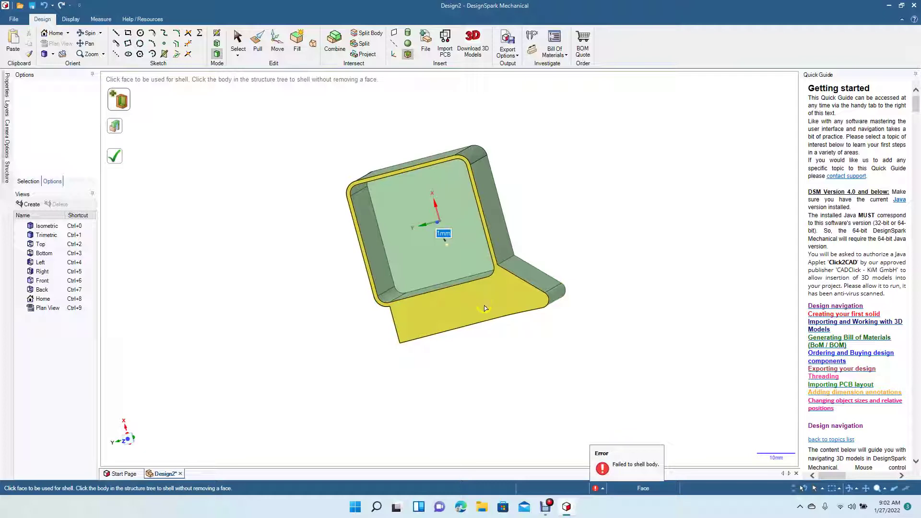
{"action": "left_click", "coordinate": [460, 319]}
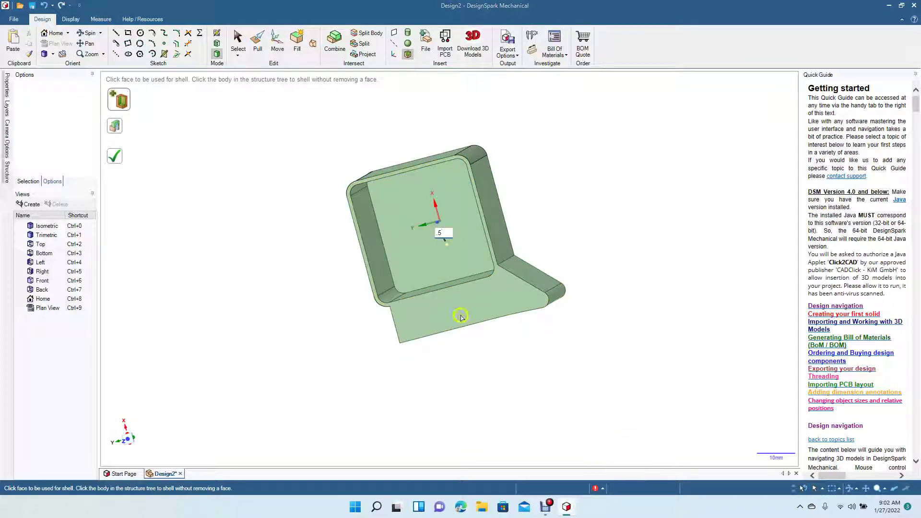
{"action": "left_click", "coordinate": [502, 341]}
{"action": "type", "text": "0.5"}
{"action": "left_click", "coordinate": [487, 322]}
Step: Reselect the bottom flange face as the shell's removed face
{"action": "left_click", "coordinate": [487, 338]}
{"action": "left_click", "coordinate": [490, 306]}
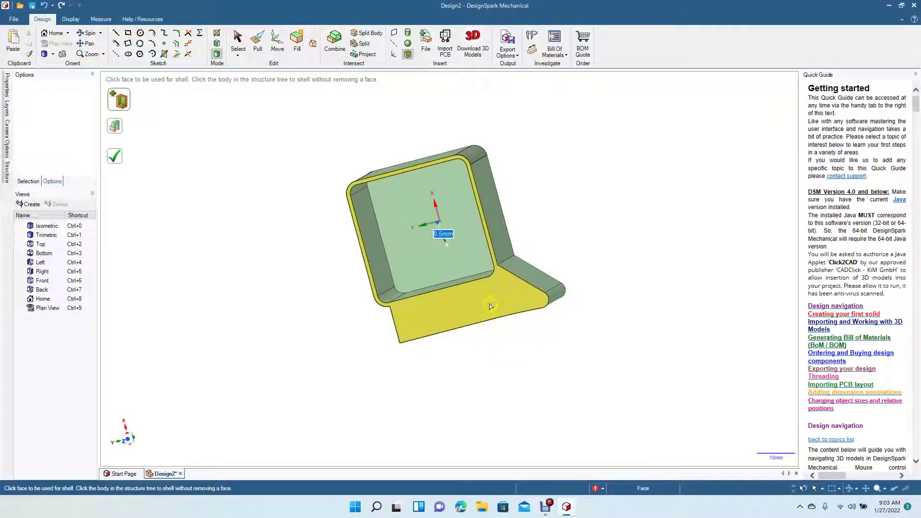
{"action": "left_click", "coordinate": [465, 280]}
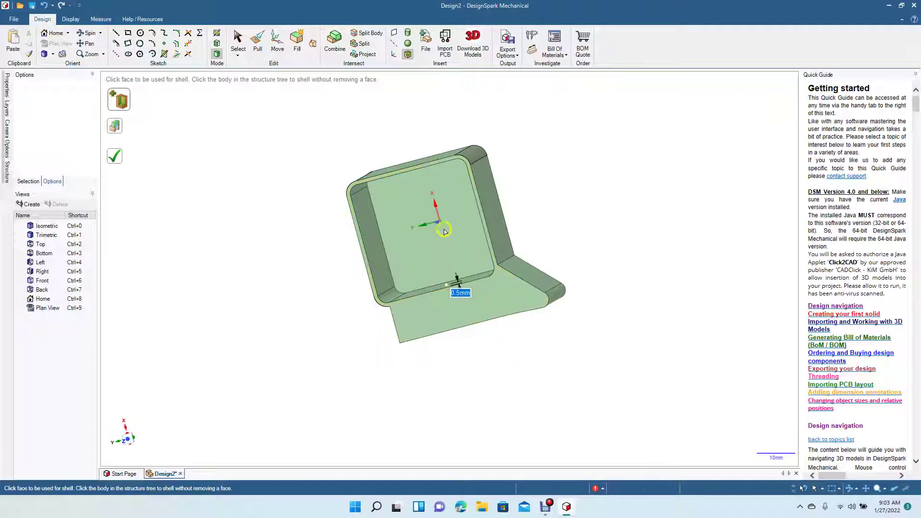
{"action": "left_click", "coordinate": [469, 325]}
{"action": "left_click", "coordinate": [510, 286]}
{"action": "left_click", "coordinate": [491, 277]}
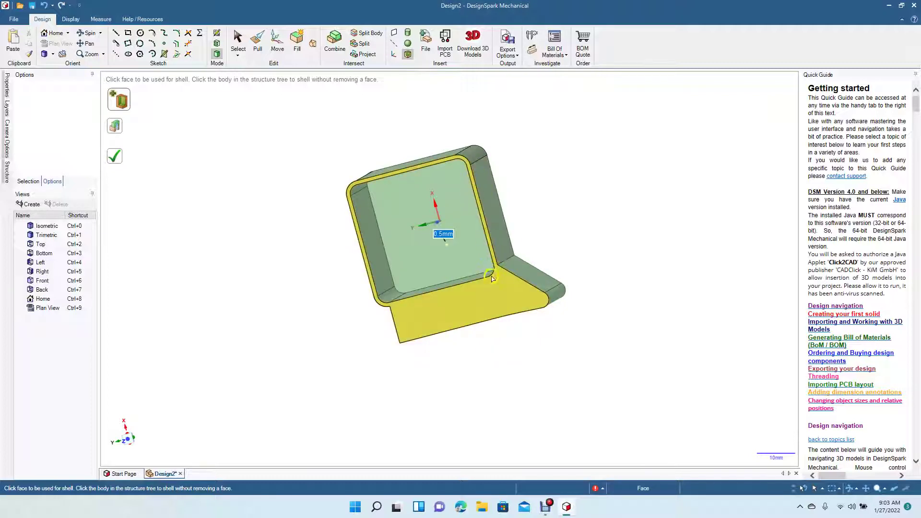
{"action": "left_click", "coordinate": [524, 393]}
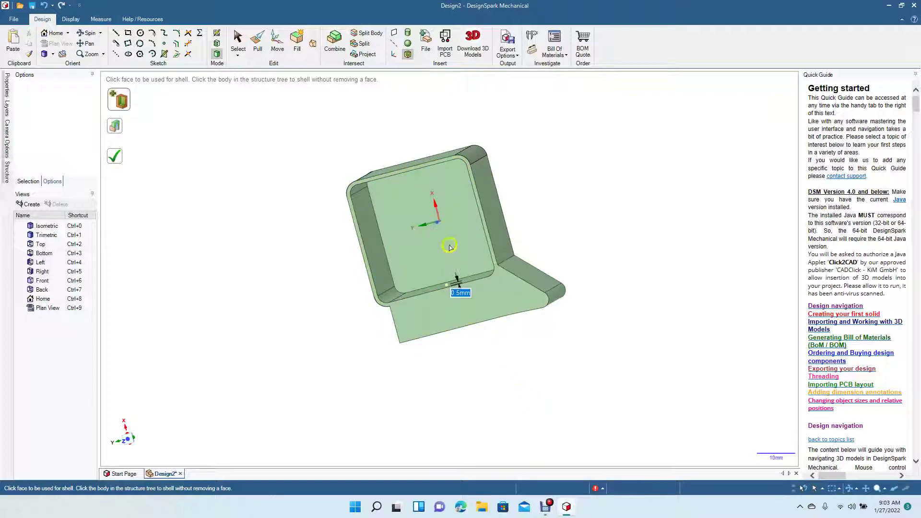
{"action": "left_click", "coordinate": [469, 317]}
{"action": "left_click", "coordinate": [442, 219]}
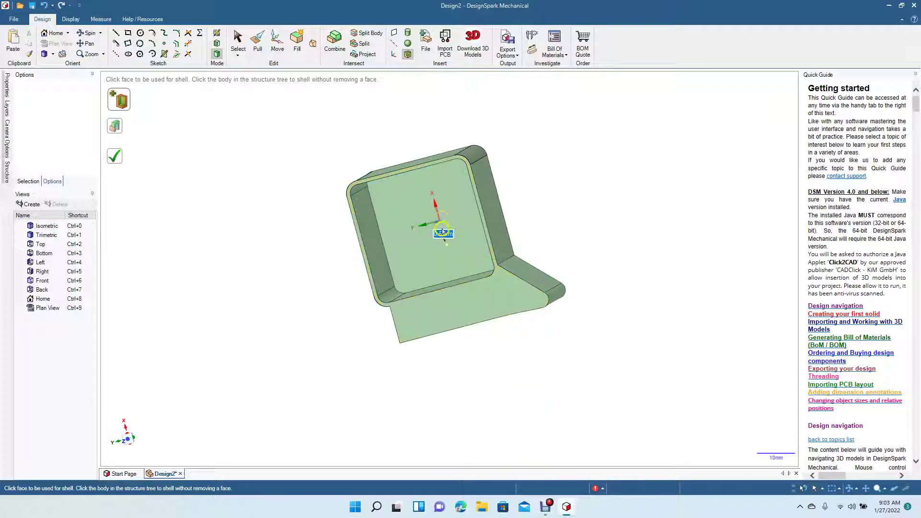
Step: Change the shell thickness to 3mm and reselect the flange face; the shell still fails
{"action": "left_click", "coordinate": [442, 233]}
{"action": "type", "text": "3"}
{"action": "key", "text": "Return"}
{"action": "left_click", "coordinate": [472, 301]}
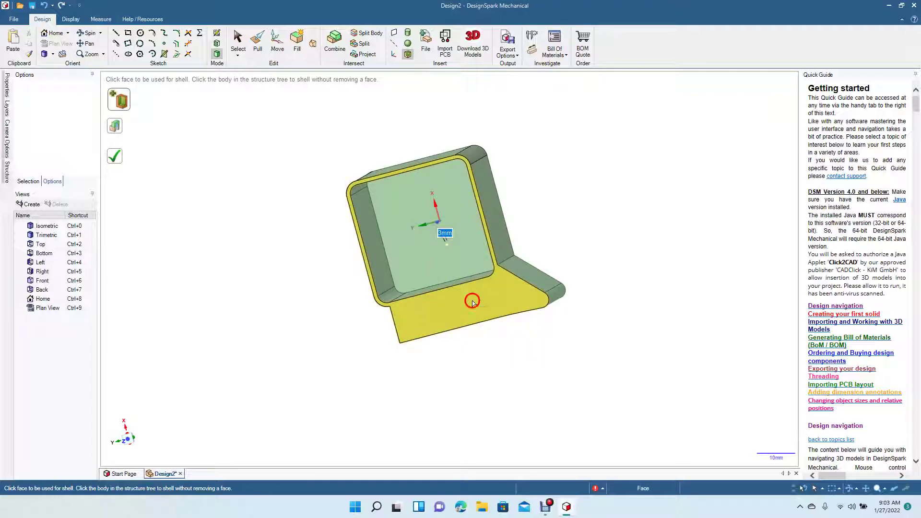
{"action": "left_click", "coordinate": [351, 297]}
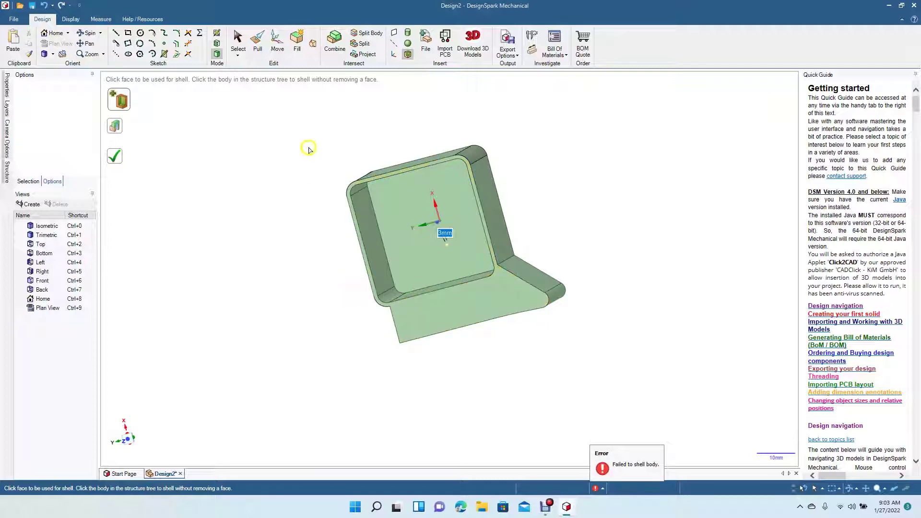
{"action": "left_click", "coordinate": [91, 33]}
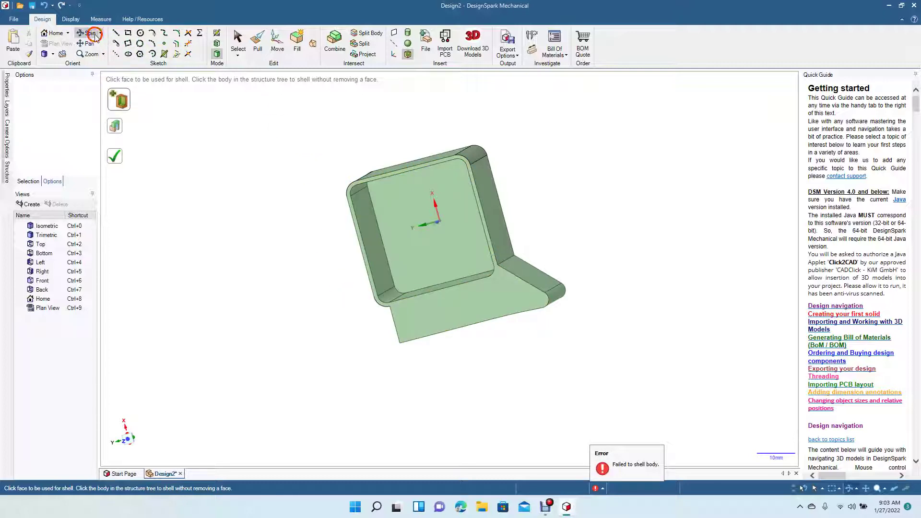
Step: Move the rounded inner corner face about 19mm down below the body, then select the moved strip
{"action": "left_click_drag", "start_coordinate": [257, 305], "coordinate": [296, 255]}
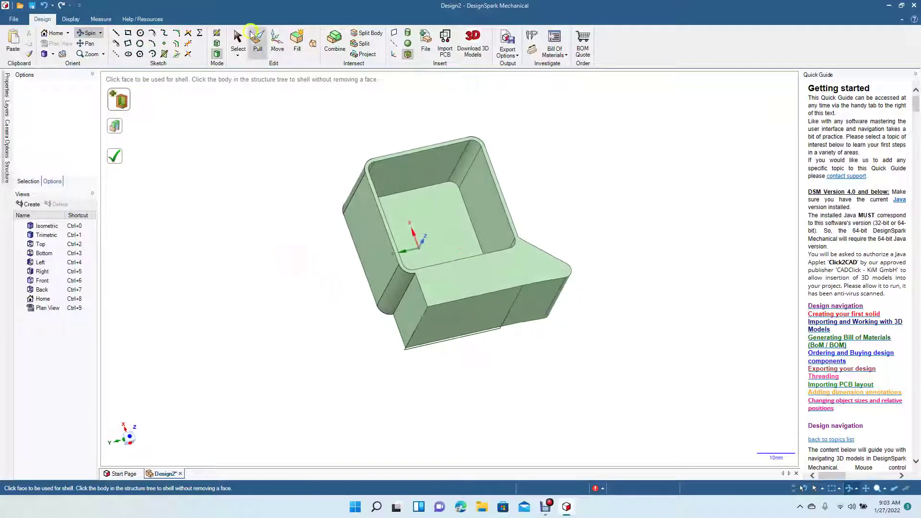
{"action": "left_click", "coordinate": [238, 39]}
{"action": "left_click", "coordinate": [396, 294]}
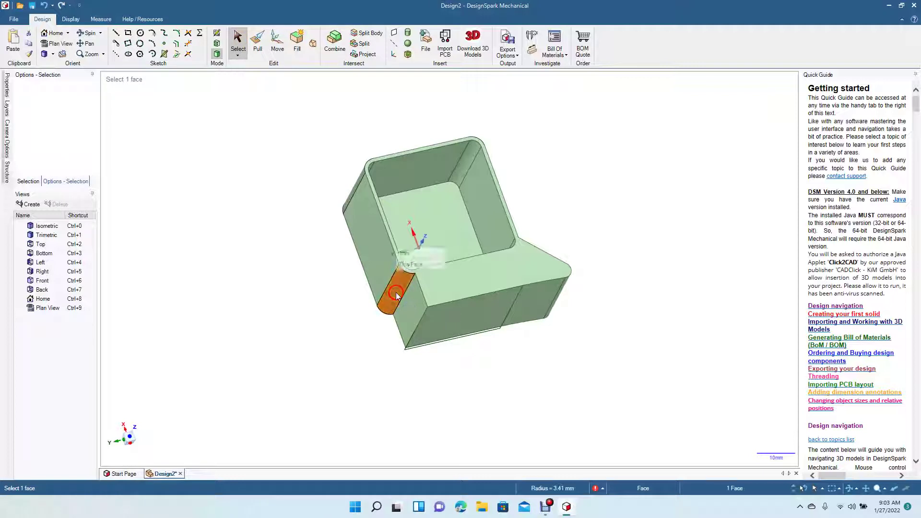
{"action": "left_click", "coordinate": [322, 366]}
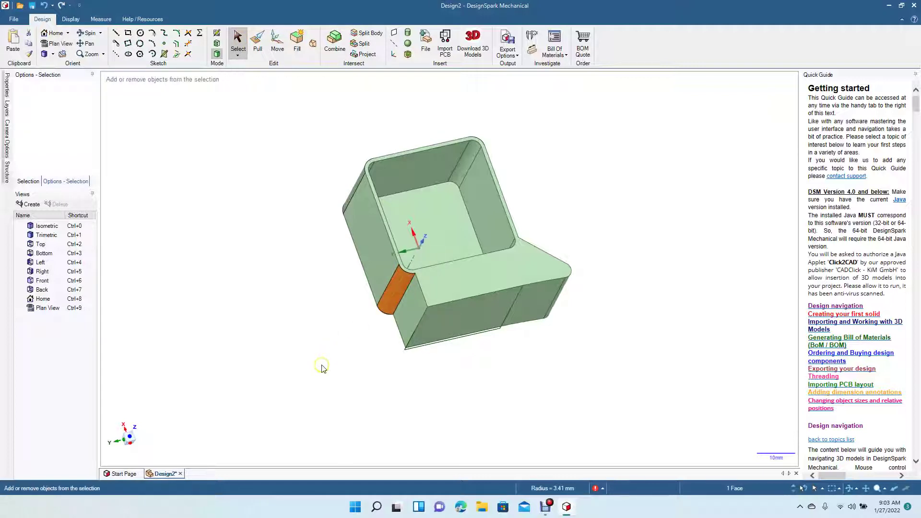
{"action": "left_click", "coordinate": [278, 41]}
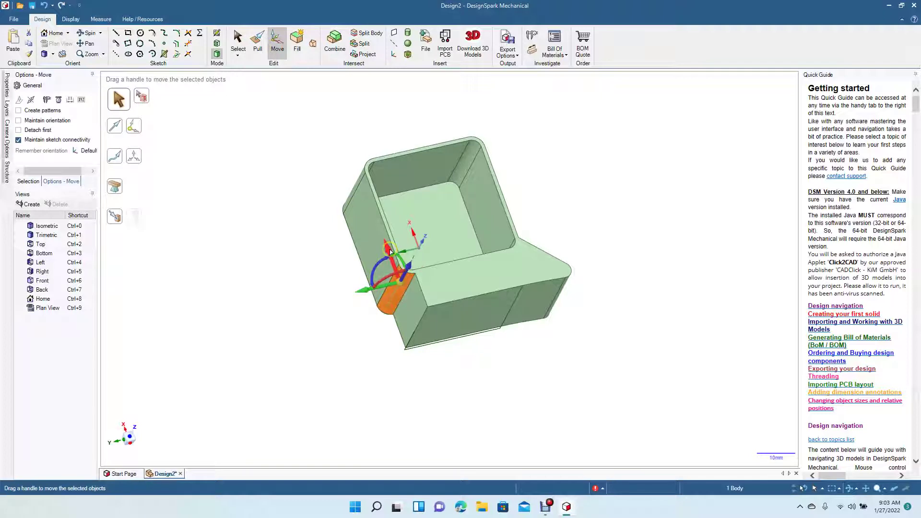
{"action": "left_click_drag", "start_coordinate": [392, 269], "coordinate": [324, 365]}
{"action": "left_click", "coordinate": [511, 368]}
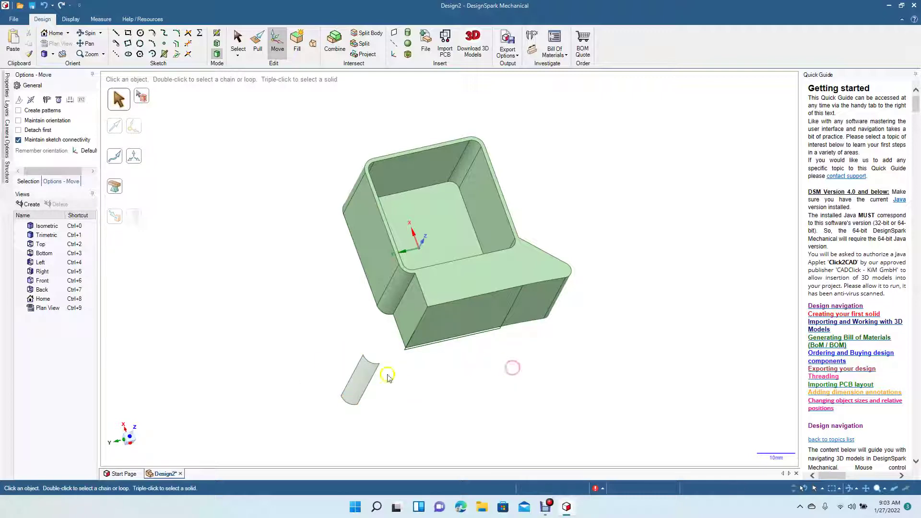
{"action": "left_click", "coordinate": [360, 381]}
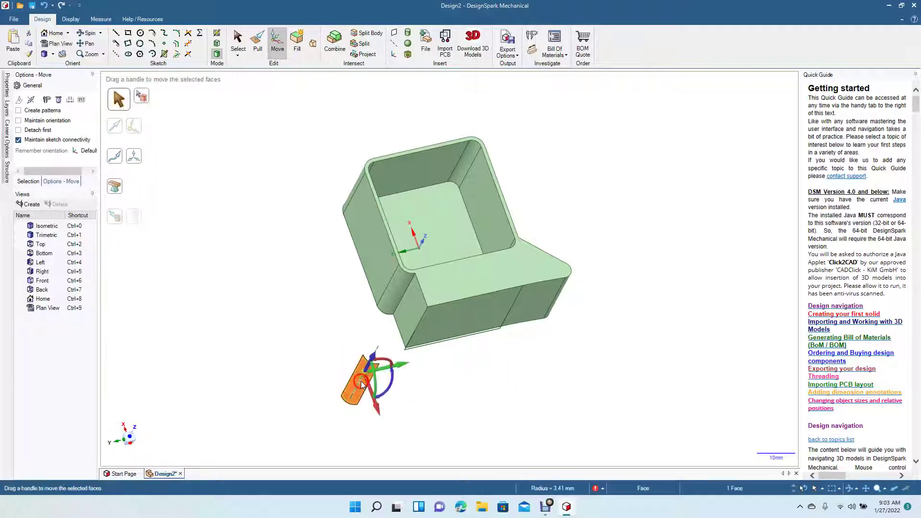
{"action": "left_click", "coordinate": [313, 44]}
Step: Blend the moved strip back to the corner face to form an angled arm
{"action": "left_click", "coordinate": [396, 290]}
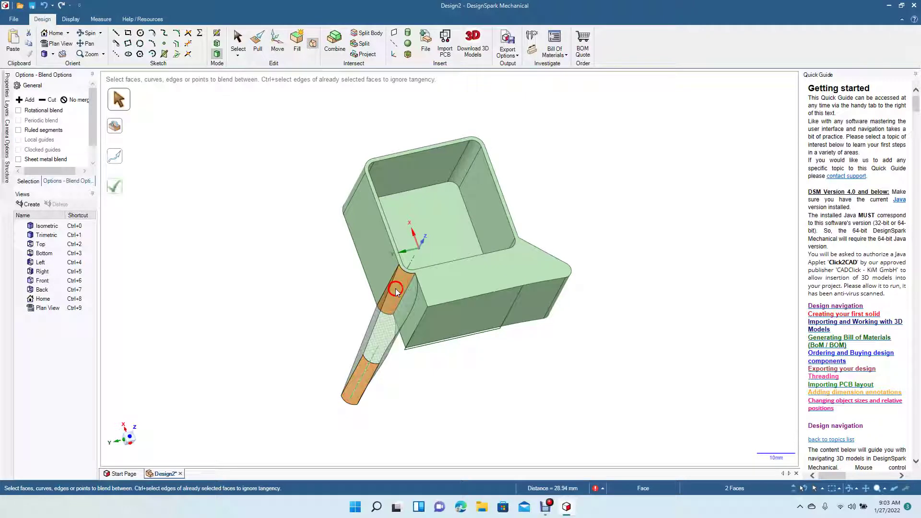
{"action": "left_click", "coordinate": [118, 189]}
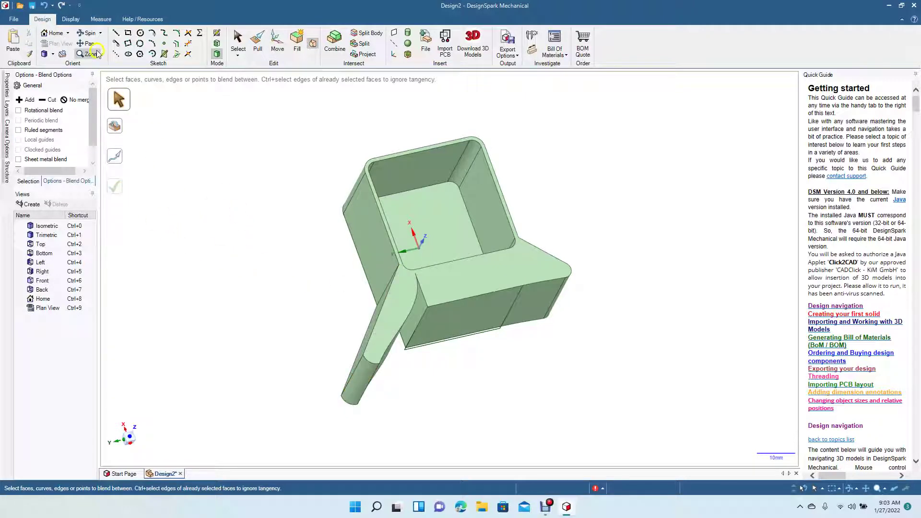
{"action": "left_click", "coordinate": [88, 32]}
{"action": "left_click_drag", "start_coordinate": [211, 171], "coordinate": [181, 122]}
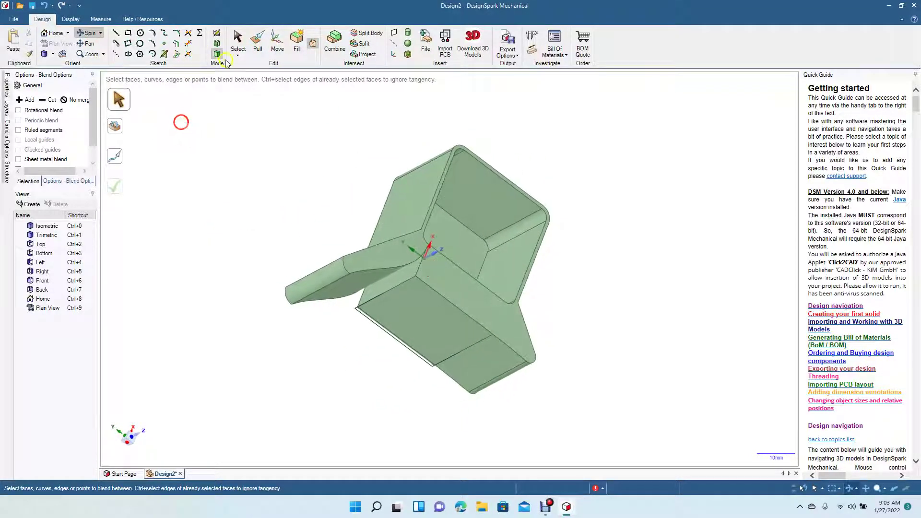
Step: Attempt another blend between two faces, which fails and is cleared
{"action": "left_click", "coordinate": [311, 47]}
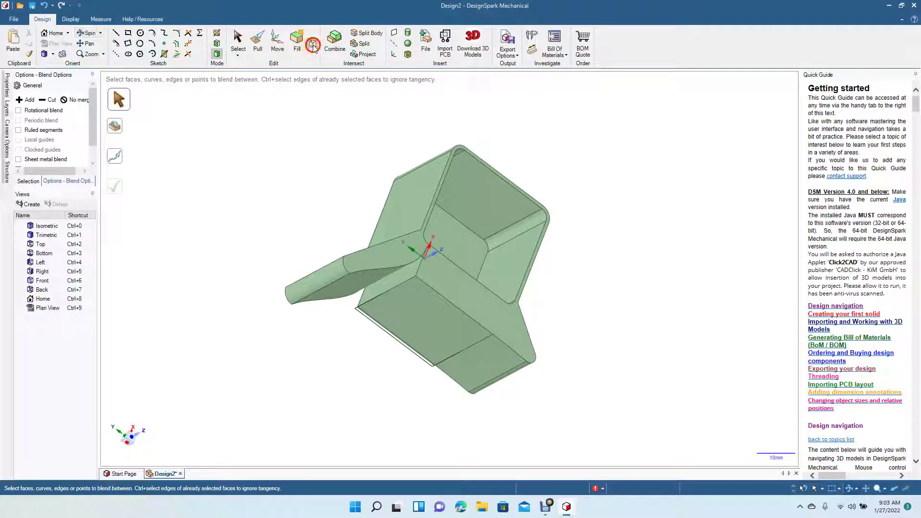
{"action": "left_click", "coordinate": [394, 286]}
{"action": "left_click", "coordinate": [350, 289]}
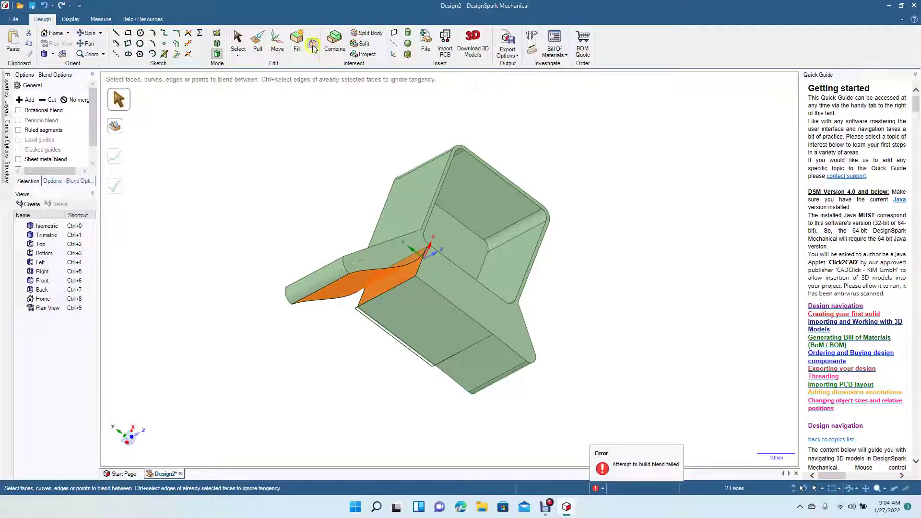
{"action": "left_click", "coordinate": [294, 164]}
Step: Inspect the body's lower edges, including the 12 mm and 27.17 mm edges, then deselect
{"action": "left_click", "coordinate": [374, 326]}
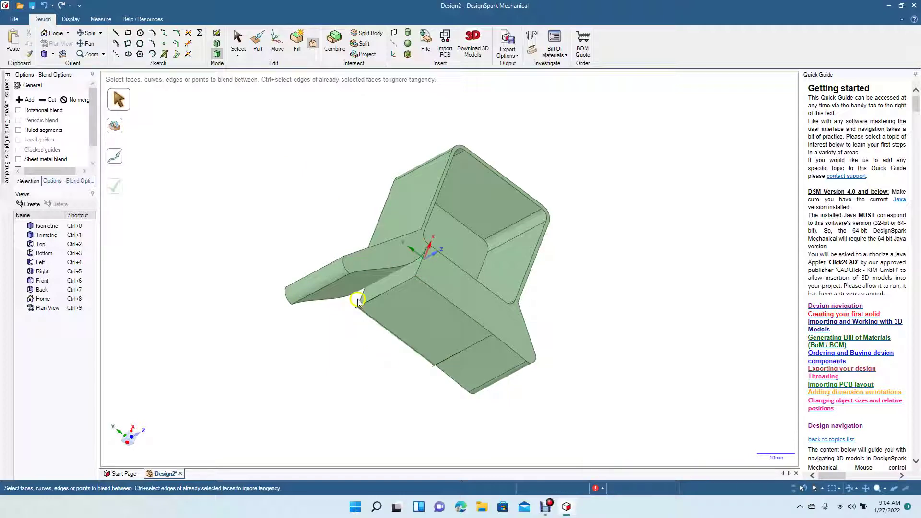
{"action": "left_click", "coordinate": [364, 307]}
{"action": "left_click", "coordinate": [414, 351]}
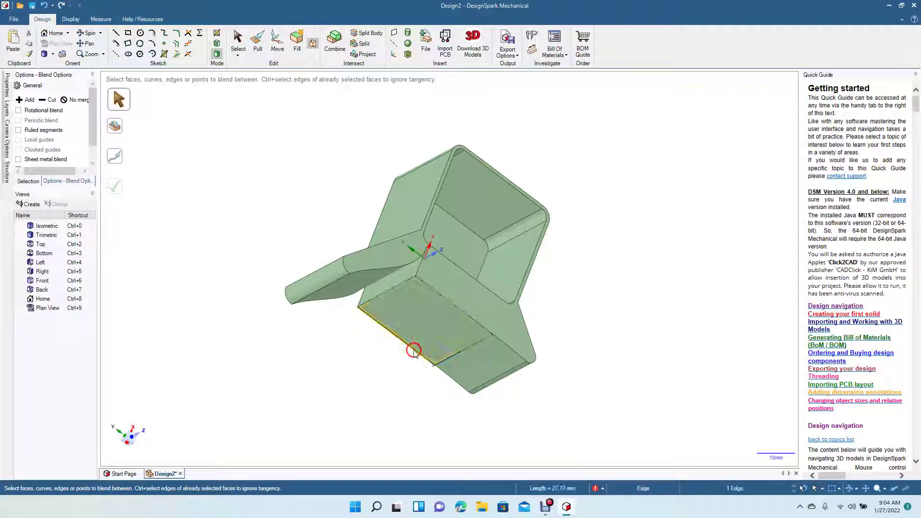
{"action": "left_click", "coordinate": [438, 363]}
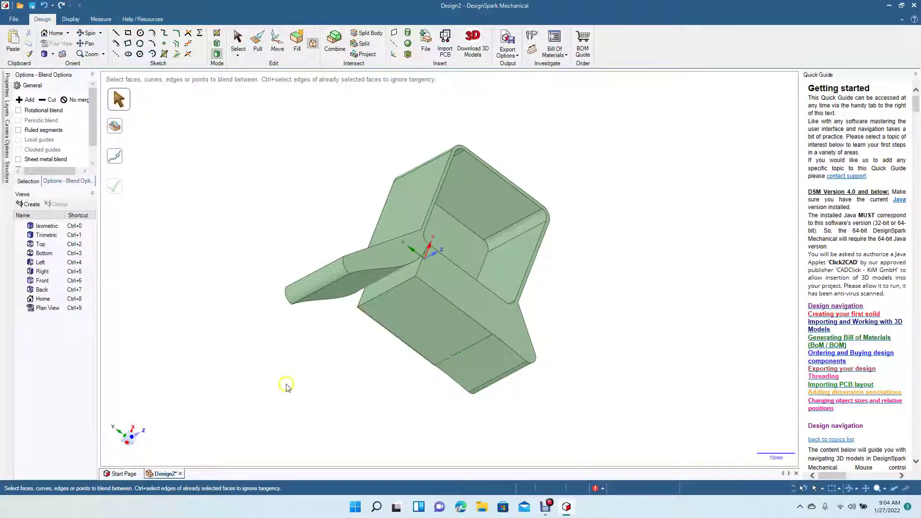
Step: Orbit the view to face the notch beneath the angled arm
{"action": "left_click", "coordinate": [89, 33]}
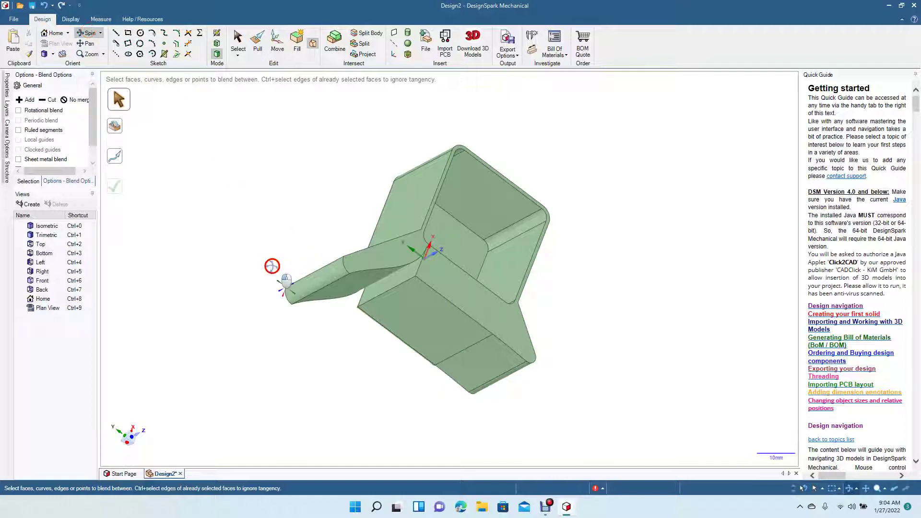
{"action": "left_click_drag", "start_coordinate": [281, 274], "coordinate": [245, 272]}
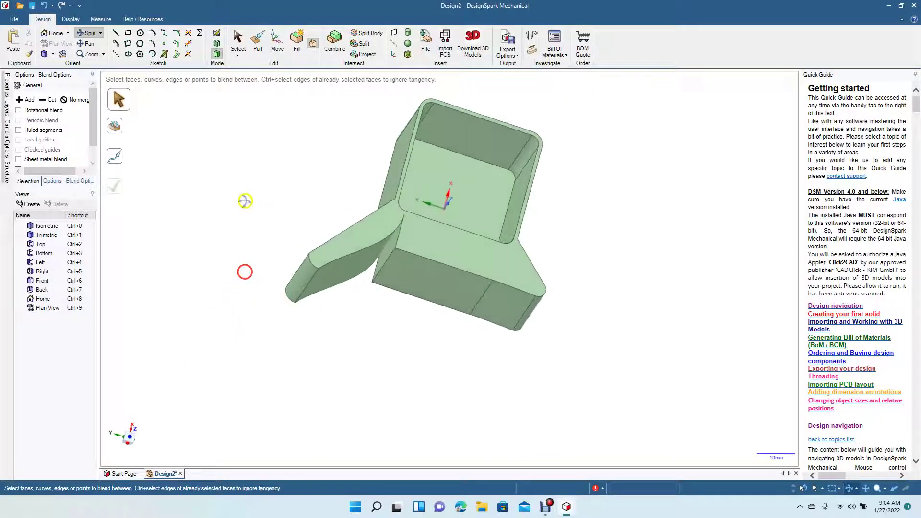
{"action": "left_click", "coordinate": [256, 44]}
Step: Pull the triangular notch face about 5.12 mm to fill the gap, then orbit to a front view
{"action": "left_click", "coordinate": [390, 244]}
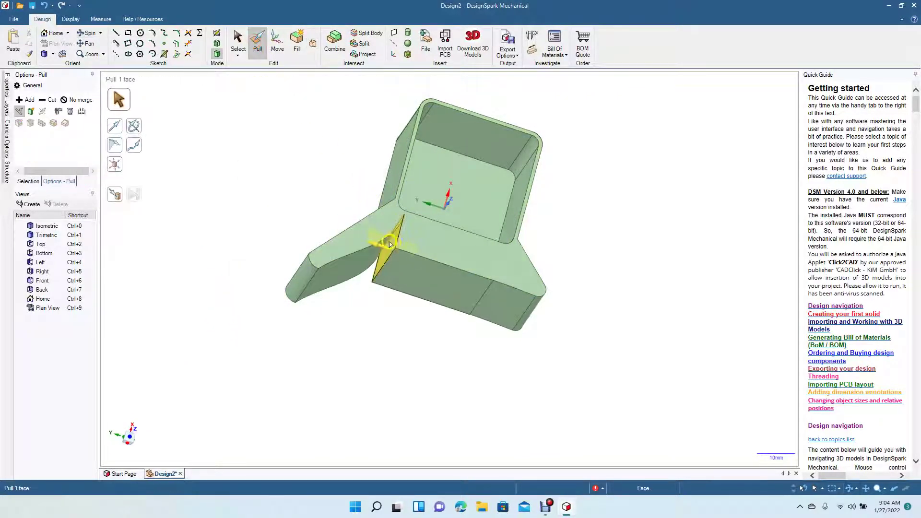
{"action": "left_click_drag", "start_coordinate": [394, 246], "coordinate": [358, 246]}
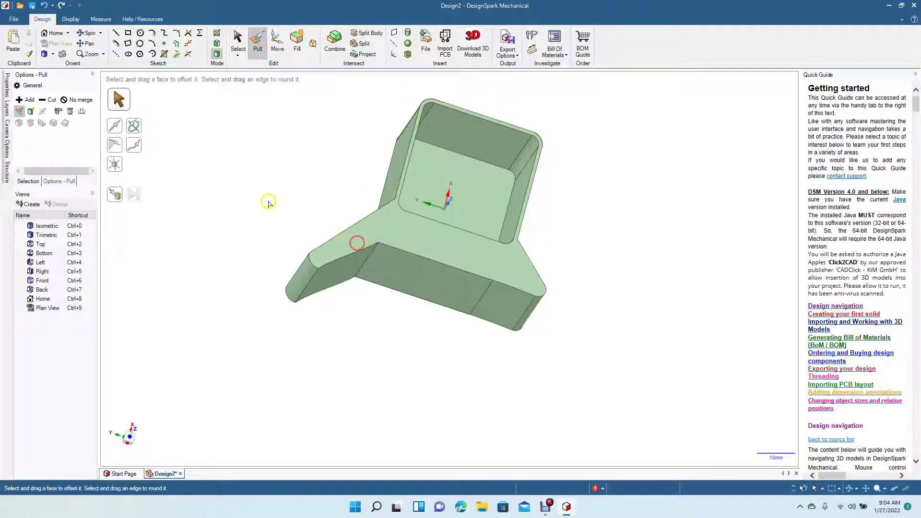
{"action": "left_click", "coordinate": [86, 31]}
{"action": "left_click_drag", "start_coordinate": [232, 136], "coordinate": [160, 156]}
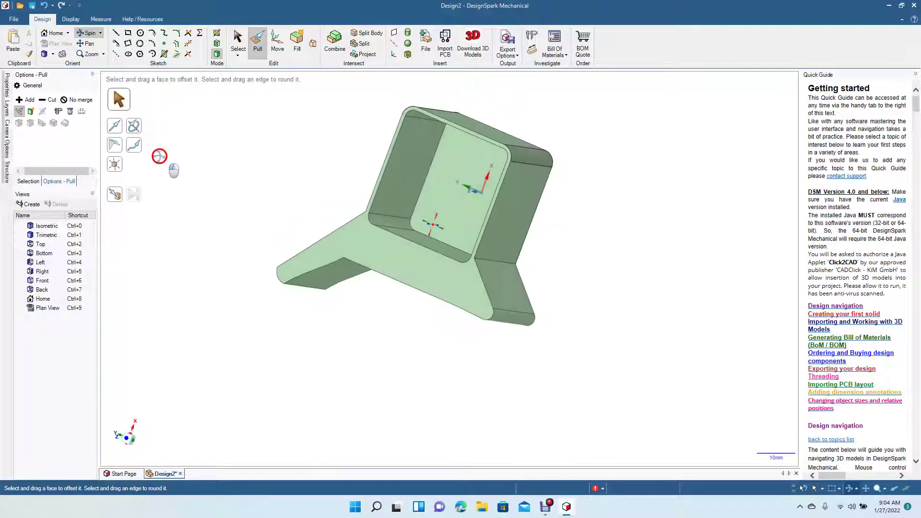
Step: Select the whole orange profile body and move it out away from the box
{"action": "left_click", "coordinate": [237, 41]}
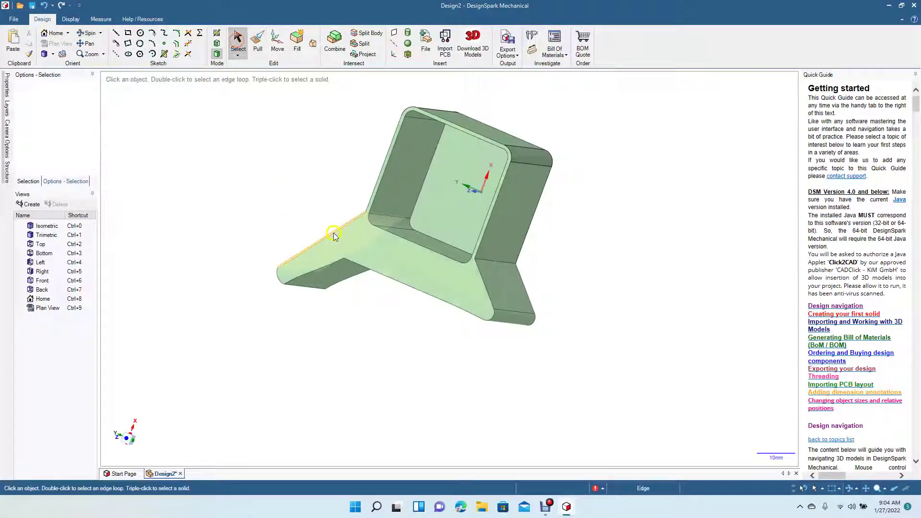
{"action": "left_click", "coordinate": [362, 253]}
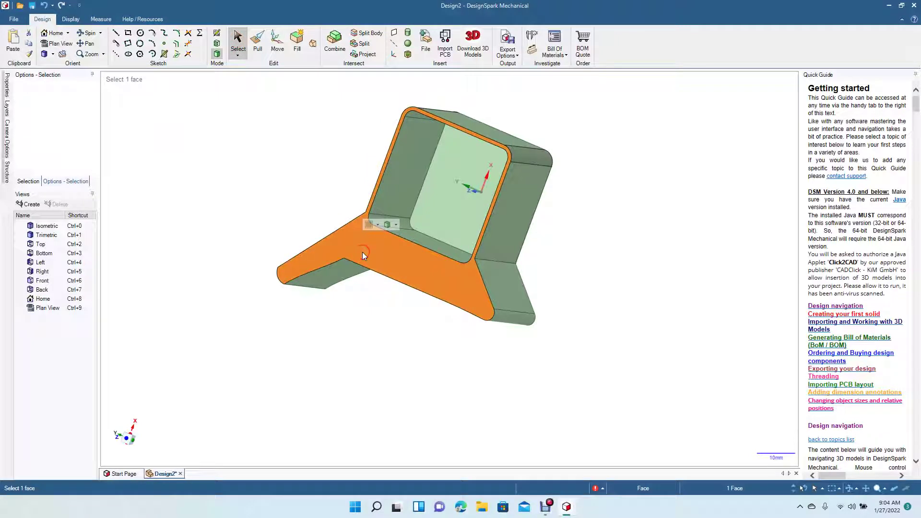
{"action": "triple_click", "coordinate": [361, 252]}
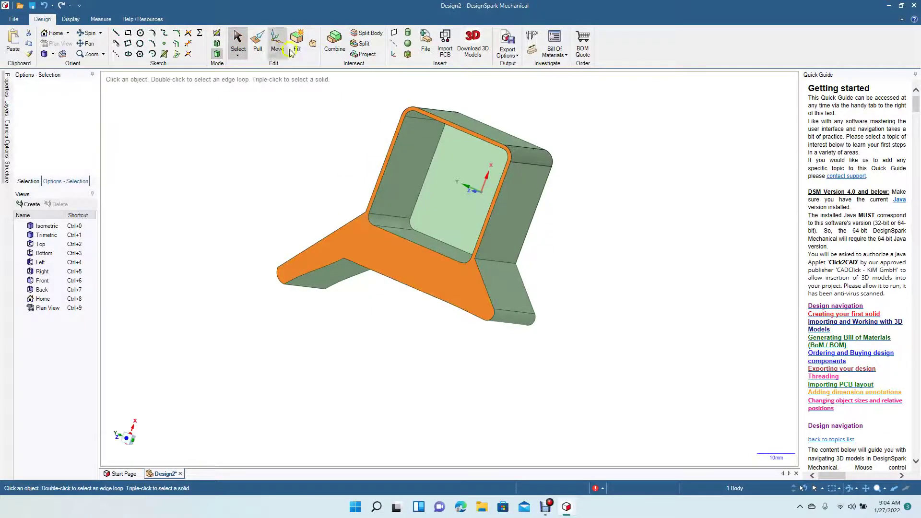
{"action": "left_click", "coordinate": [277, 41]}
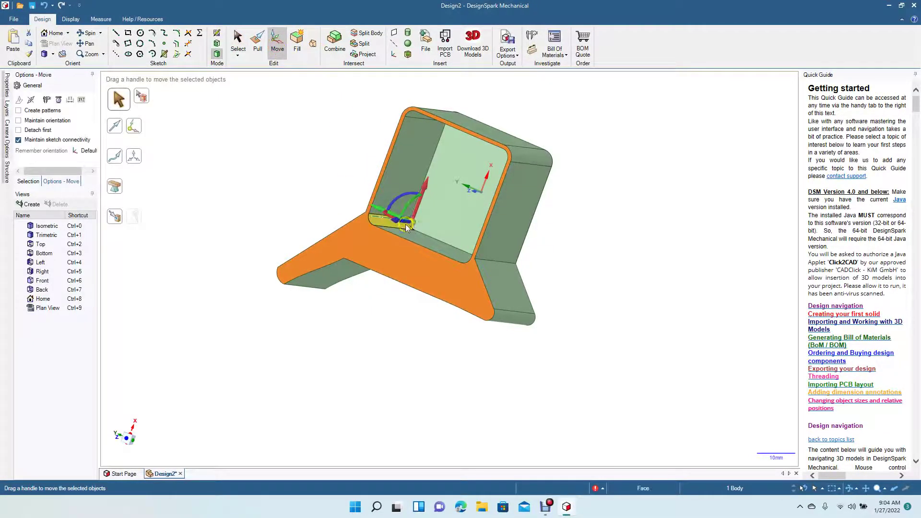
{"action": "left_click_drag", "start_coordinate": [405, 223], "coordinate": [335, 238]}
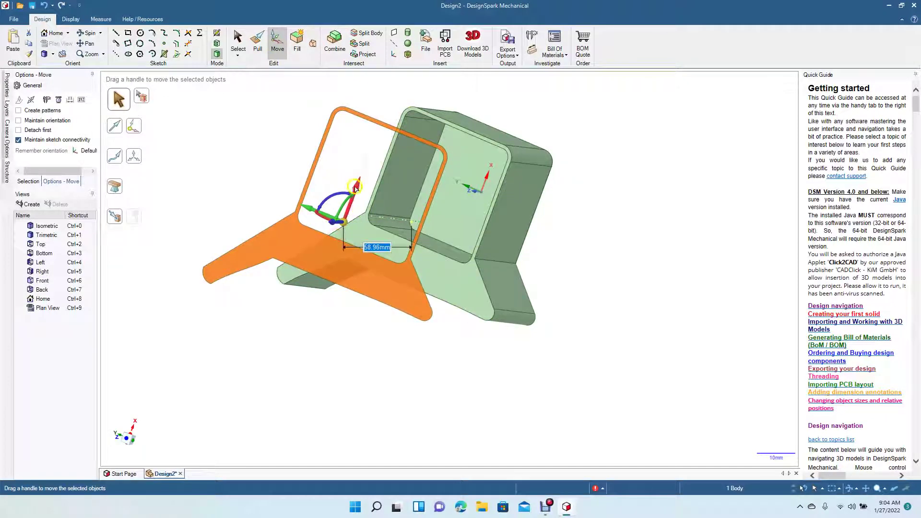
{"action": "left_click_drag", "start_coordinate": [355, 189], "coordinate": [239, 94]}
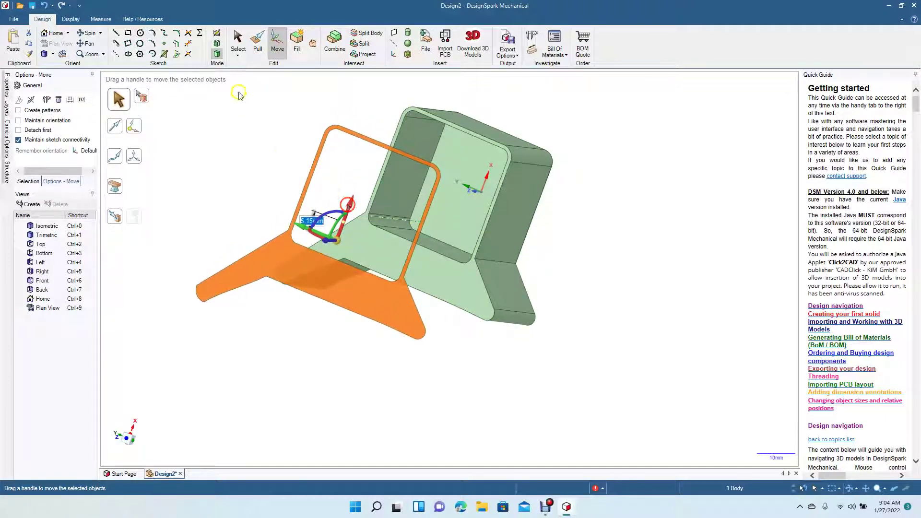
Step: Preview a blend from the body's face to the offset profile's faces
{"action": "left_click", "coordinate": [87, 32]}
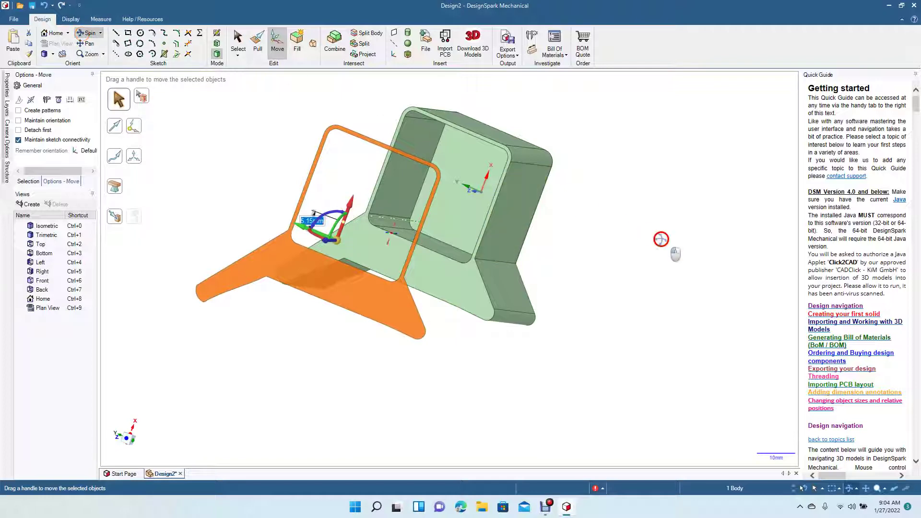
{"action": "left_click_drag", "start_coordinate": [662, 238], "coordinate": [582, 241]}
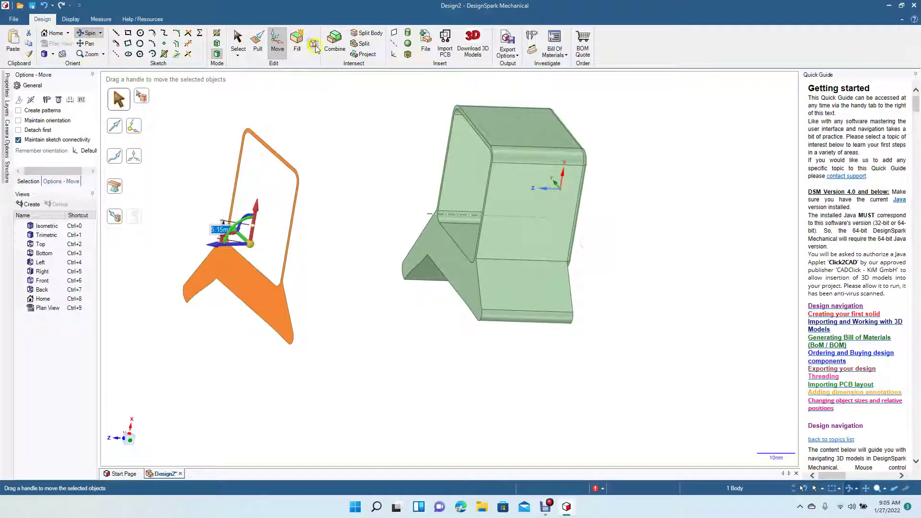
{"action": "left_click", "coordinate": [315, 43]}
{"action": "left_click", "coordinate": [441, 259]}
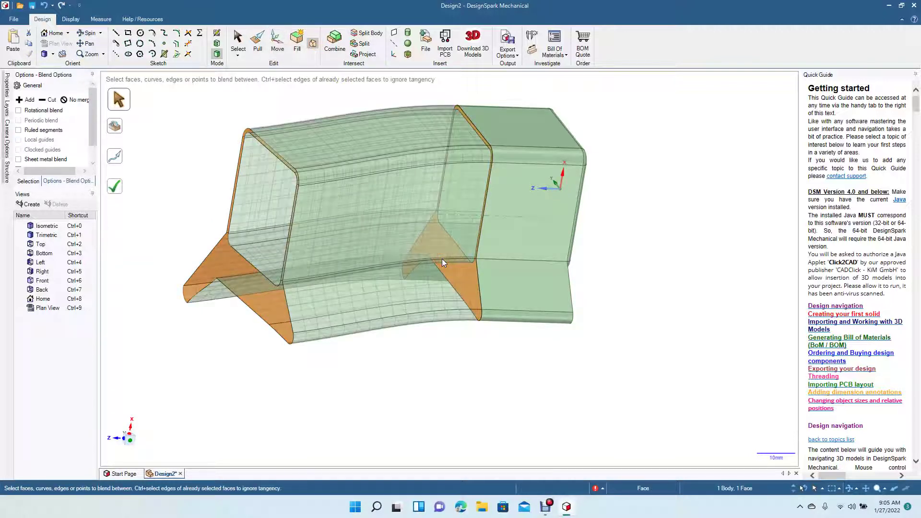
{"action": "left_click", "coordinate": [442, 304]}
{"action": "left_click", "coordinate": [442, 365]}
Step: Move the orange profile 12.72 mm, then slide its face 30.33 mm further out
{"action": "key", "text": "m"}
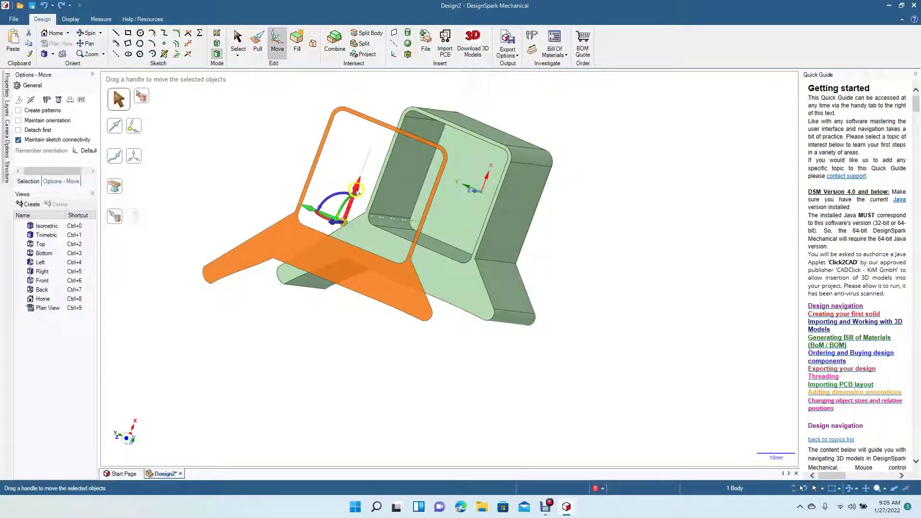
{"action": "left_click_drag", "start_coordinate": [358, 192], "coordinate": [345, 240]}
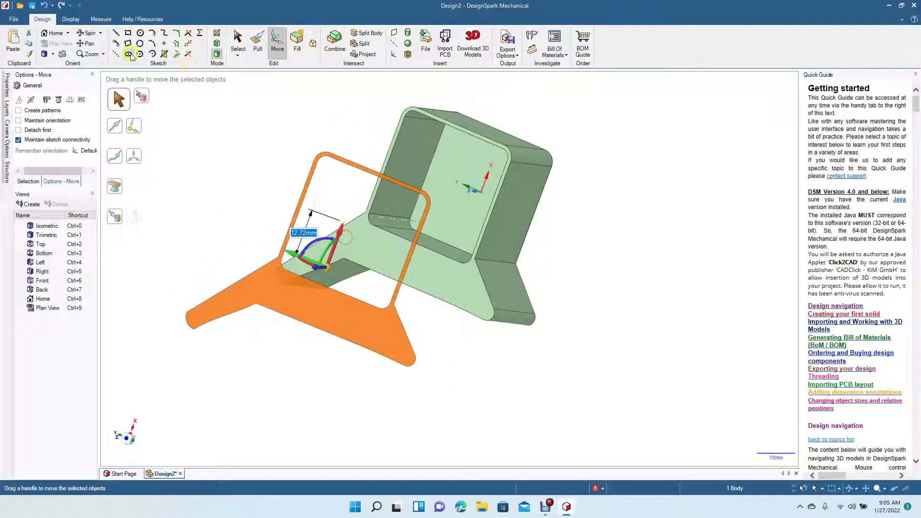
{"action": "mouse_move", "coordinate": [673, 309]}
{"action": "middle_mouse_down"}
{"action": "mouse_move", "coordinate": [582, 282]}
{"action": "mouse_move", "coordinate": [647, 283]}
{"action": "mouse_move", "coordinate": [589, 282]}
{"action": "middle_mouse_up"}
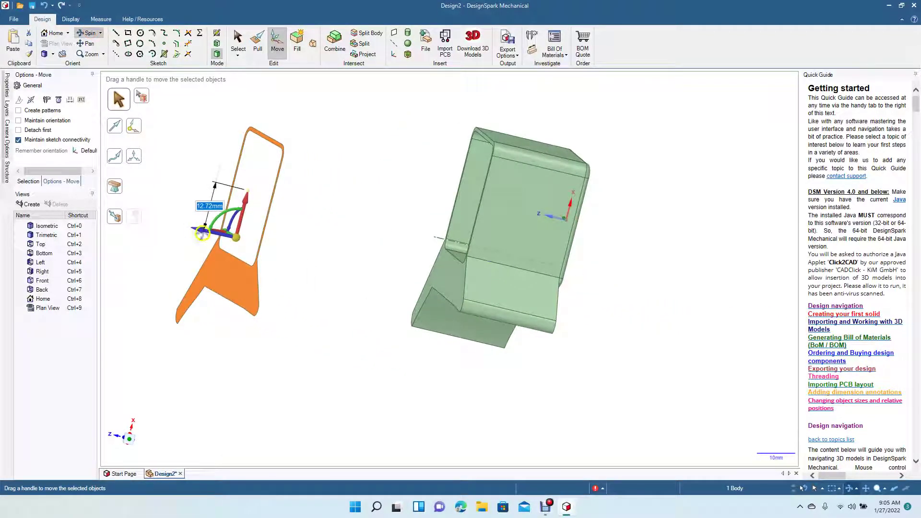
{"action": "left_click", "coordinate": [238, 41]}
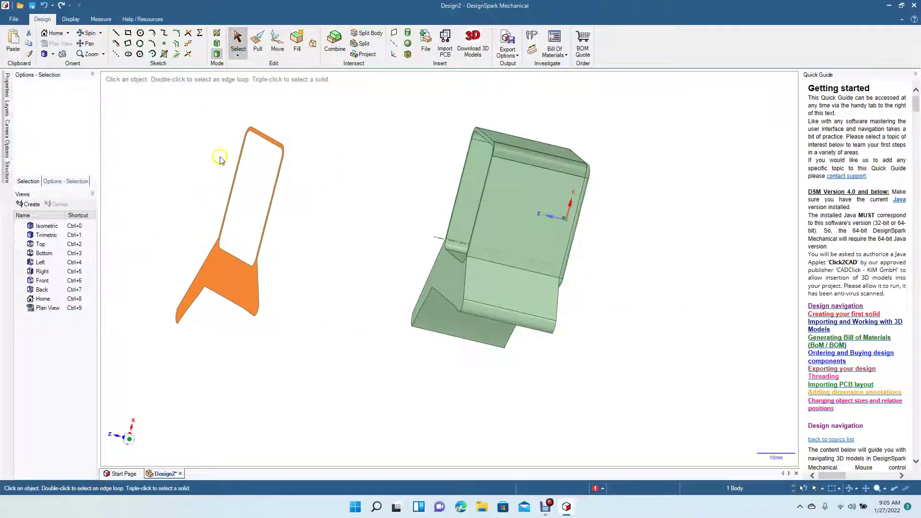
{"action": "left_click", "coordinate": [214, 252]}
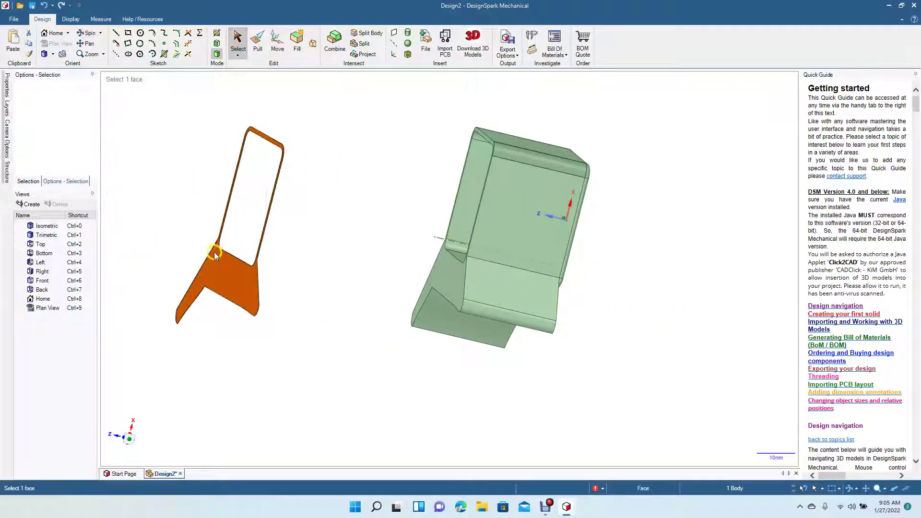
{"action": "left_click", "coordinate": [278, 43]}
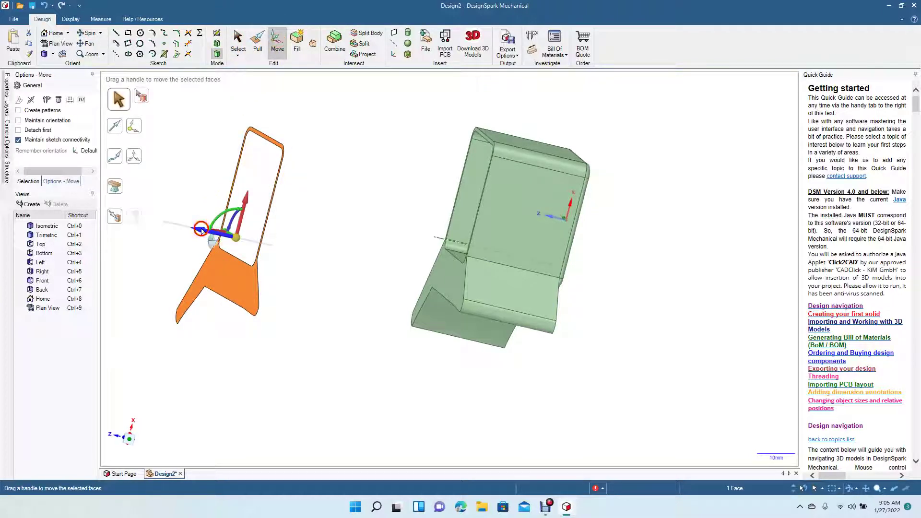
{"action": "left_click_drag", "start_coordinate": [202, 230], "coordinate": [310, 248]}
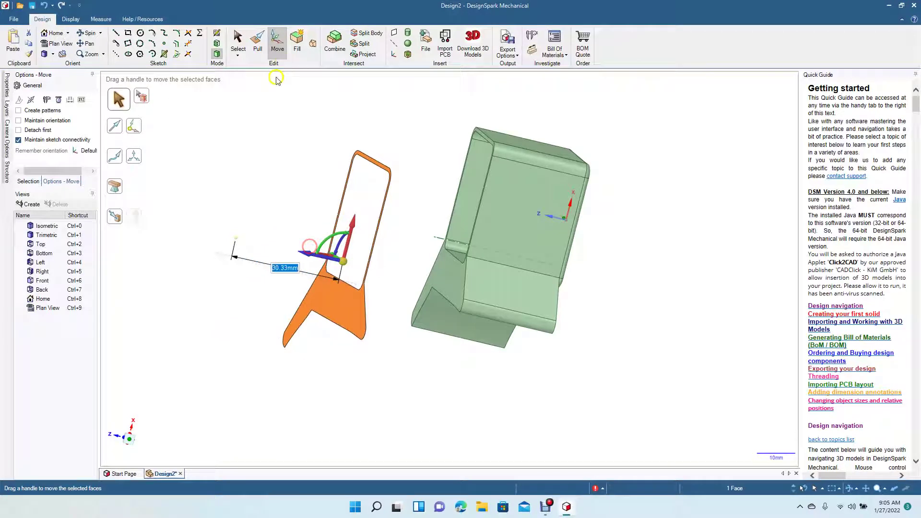
Step: Blend the green body's end face to the profile into a solid extension
{"action": "left_click", "coordinate": [312, 44]}
{"action": "left_click", "coordinate": [441, 280]}
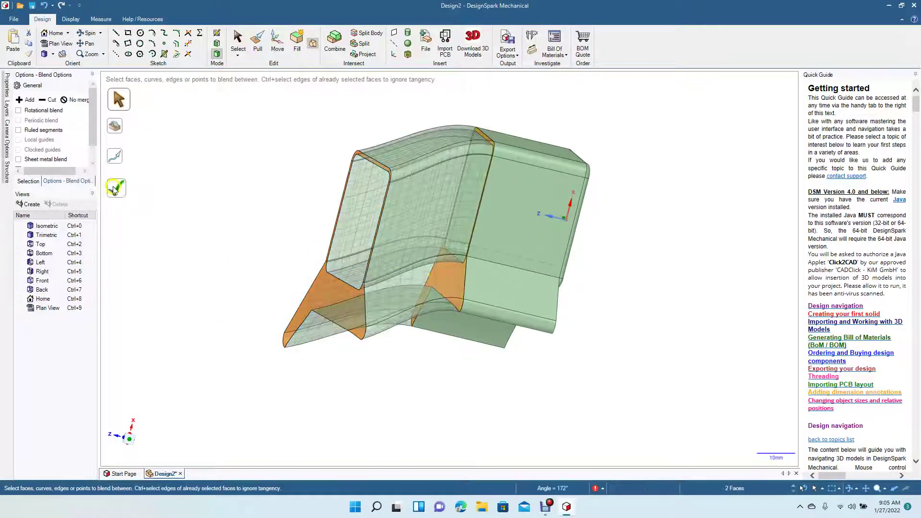
{"action": "left_click", "coordinate": [116, 190]}
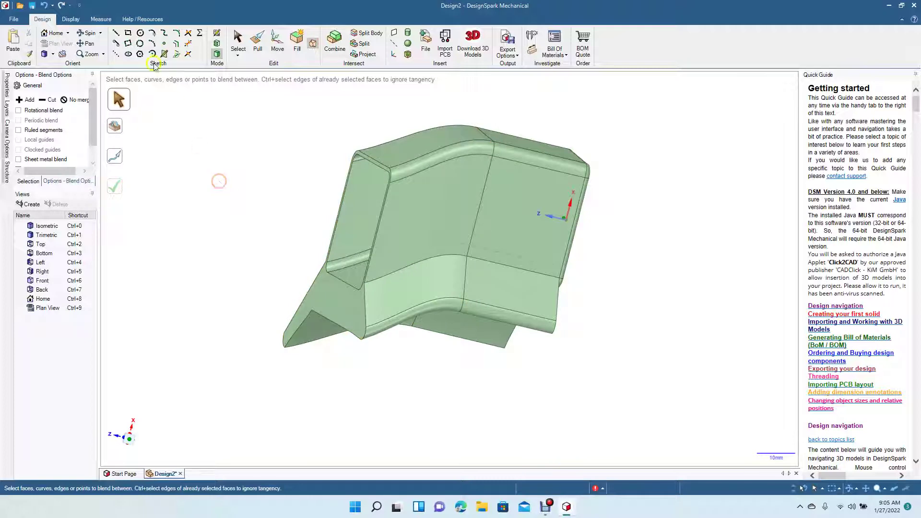
{"action": "left_click", "coordinate": [90, 33]}
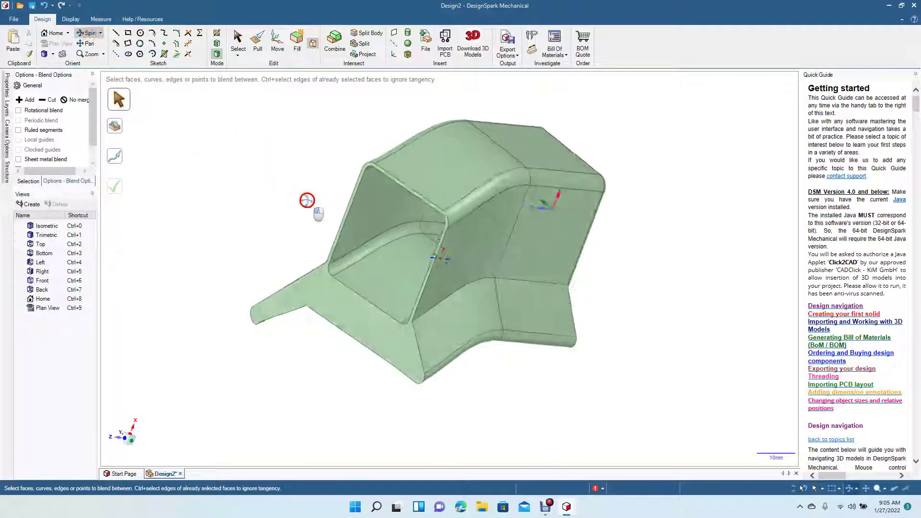
{"action": "left_click_drag", "start_coordinate": [265, 163], "coordinate": [297, 236]}
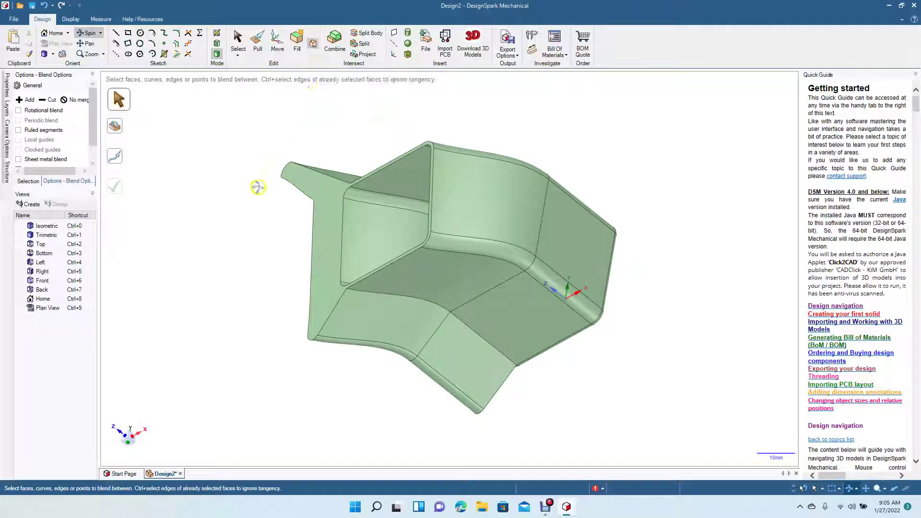
{"action": "middle_click_drag", "start_coordinate": [256, 193], "coordinate": [313, 202]}
{"action": "left_click", "coordinate": [237, 41]}
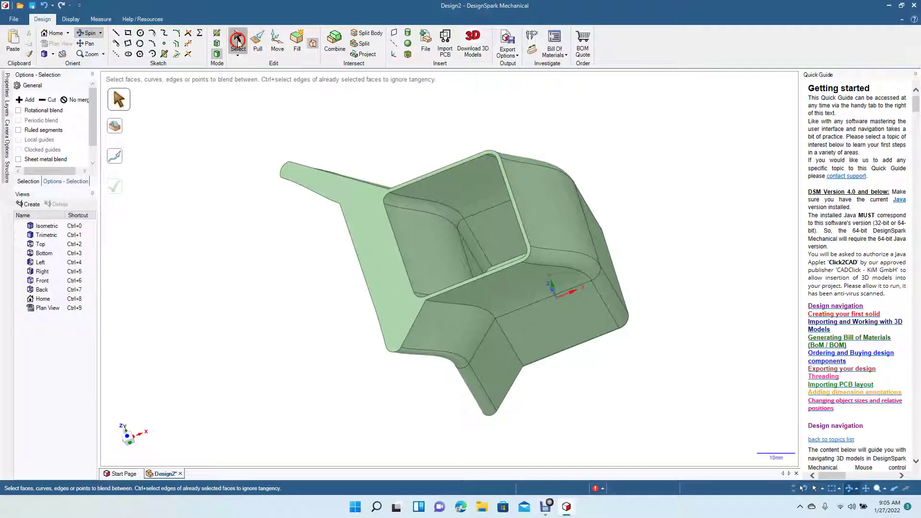
Step: Select the whole rim-and-fin profile body and move it 34.83 mm outward
{"action": "left_click", "coordinate": [345, 211]}
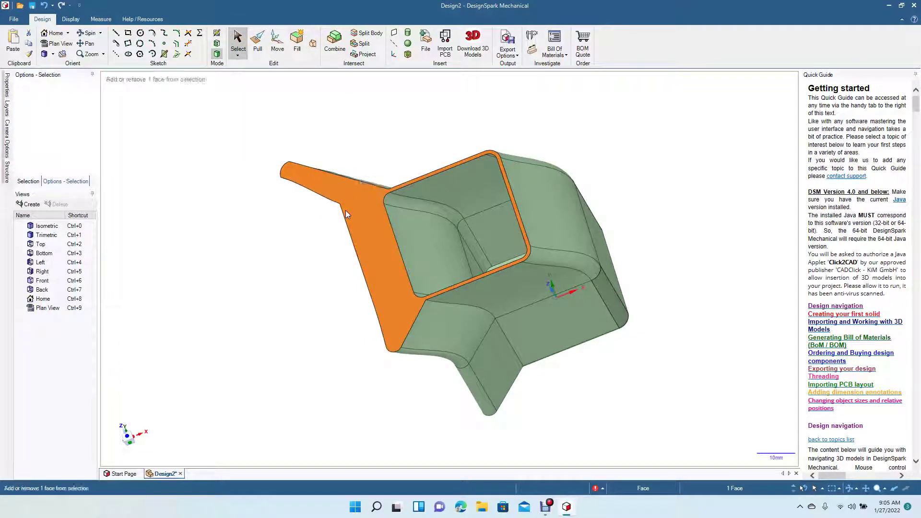
{"action": "triple_click", "coordinate": [345, 210]}
{"action": "left_click", "coordinate": [278, 42]}
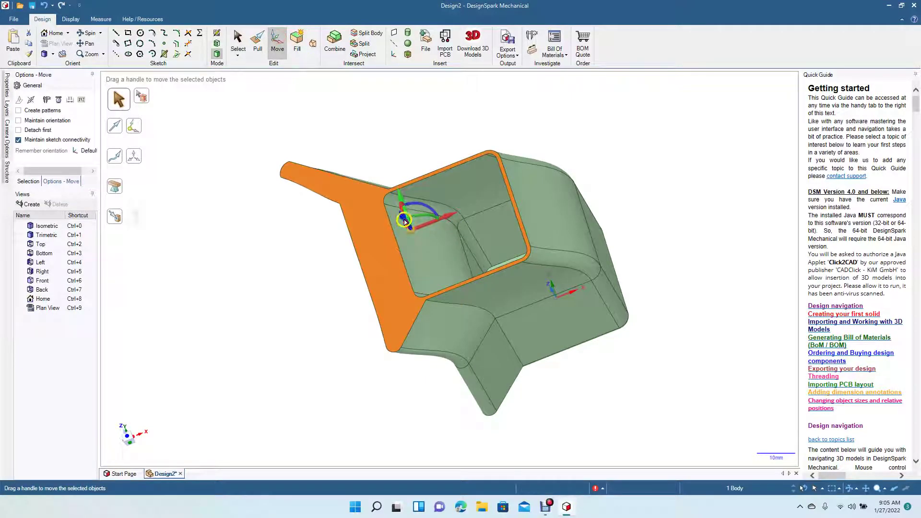
{"action": "left_click_drag", "start_coordinate": [404, 218], "coordinate": [355, 181]}
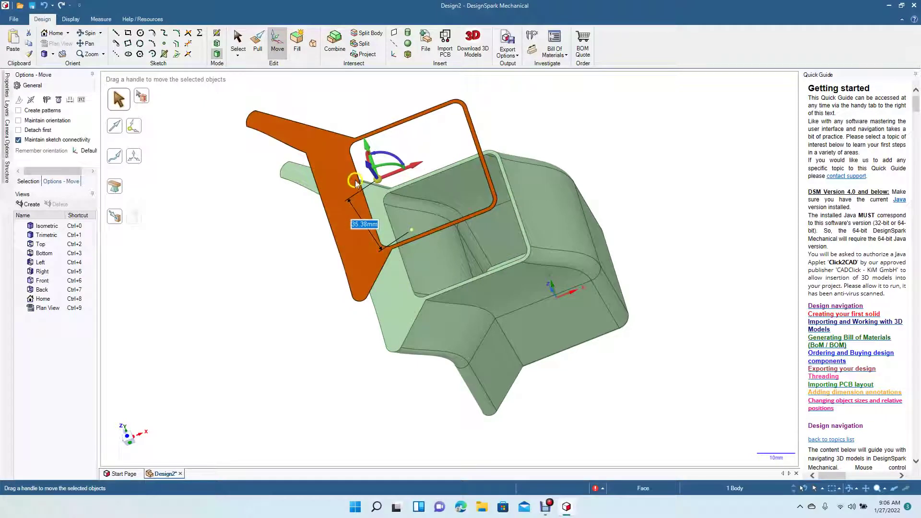
Step: Blend the body's face to the moved profile and confirm the new section
{"action": "left_click", "coordinate": [312, 44]}
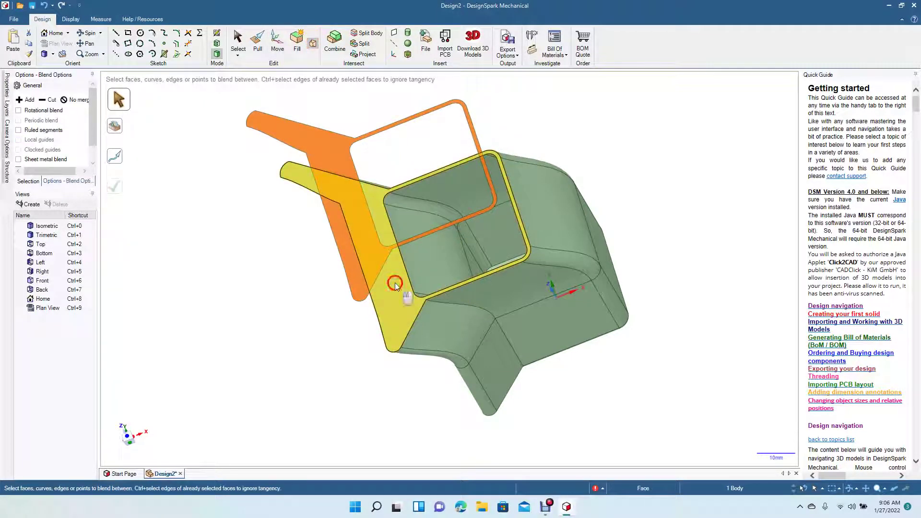
{"action": "left_click", "coordinate": [395, 284]}
{"action": "left_click", "coordinate": [114, 188]}
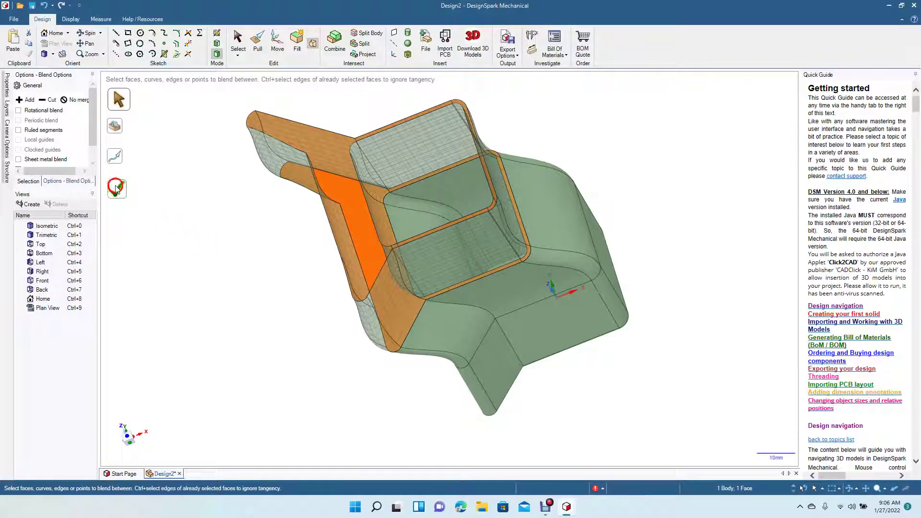
{"action": "left_click", "coordinate": [187, 212]}
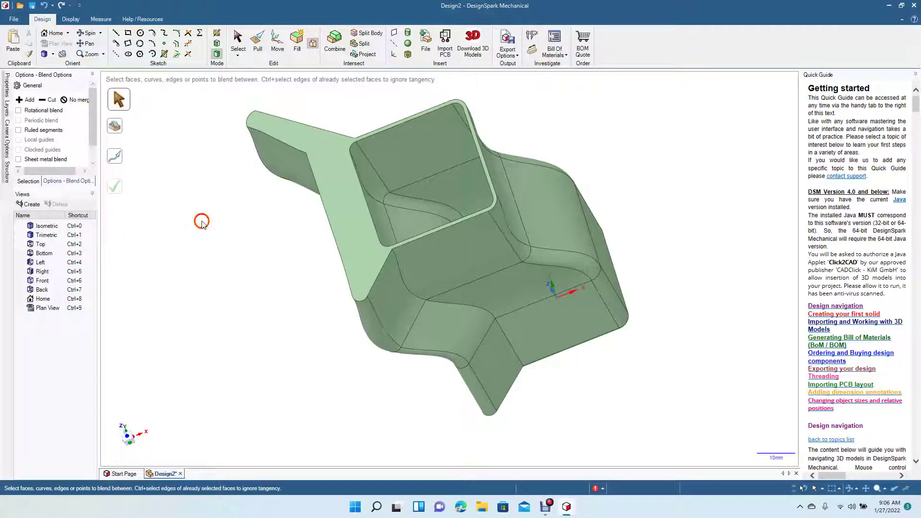
{"action": "left_click", "coordinate": [87, 33]}
{"action": "left_click_drag", "start_coordinate": [298, 195], "coordinate": [298, 225]}
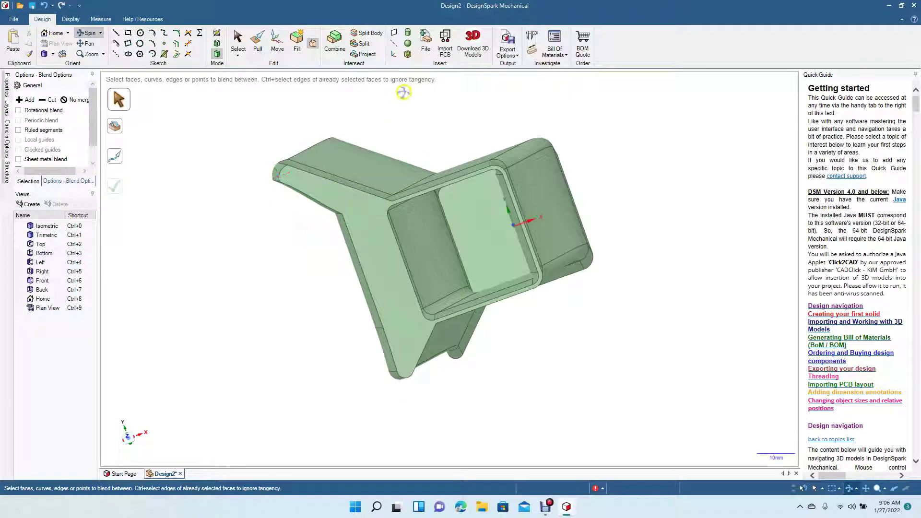
{"action": "left_click", "coordinate": [408, 55]}
{"action": "left_click", "coordinate": [357, 194]}
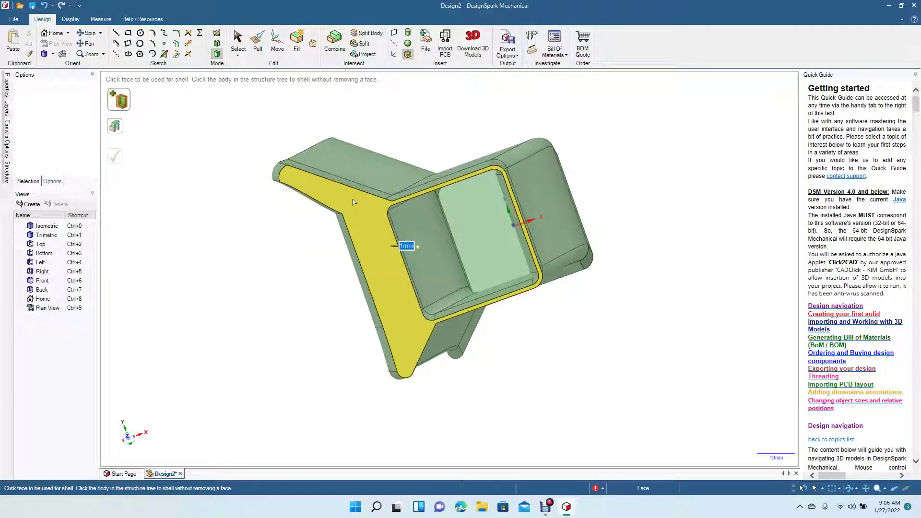
{"action": "left_click", "coordinate": [308, 245]}
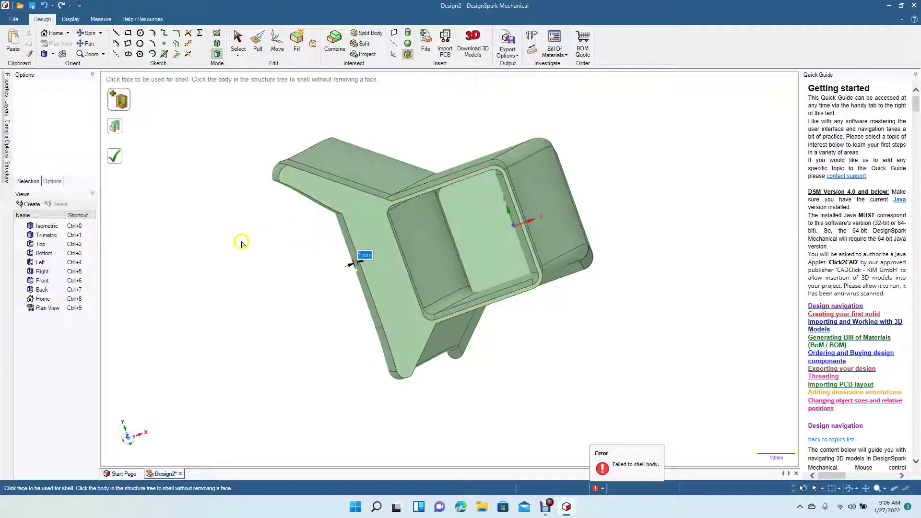
{"action": "left_click", "coordinate": [238, 41]}
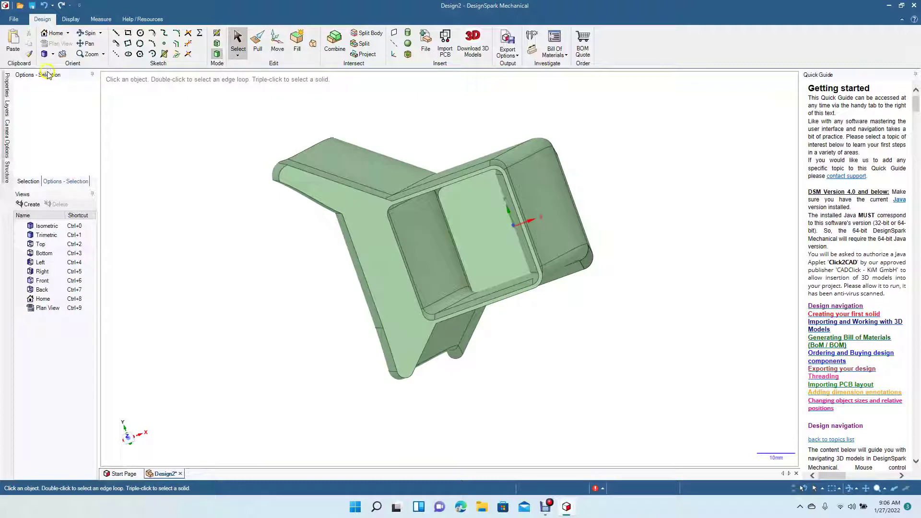
{"action": "left_click", "coordinate": [52, 55]}
Step: Pick Front from the Orient group's view list to look into the opening
{"action": "left_click", "coordinate": [62, 90]}
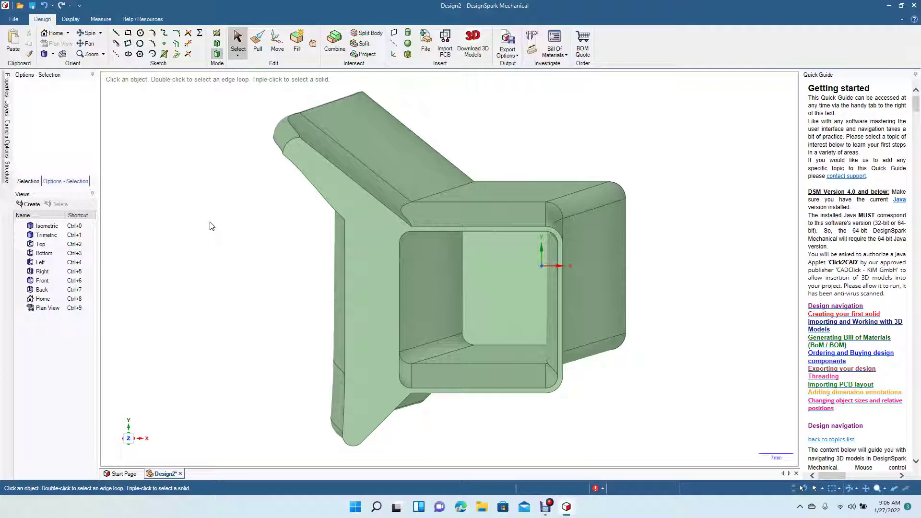
{"action": "left_click", "coordinate": [761, 364]}
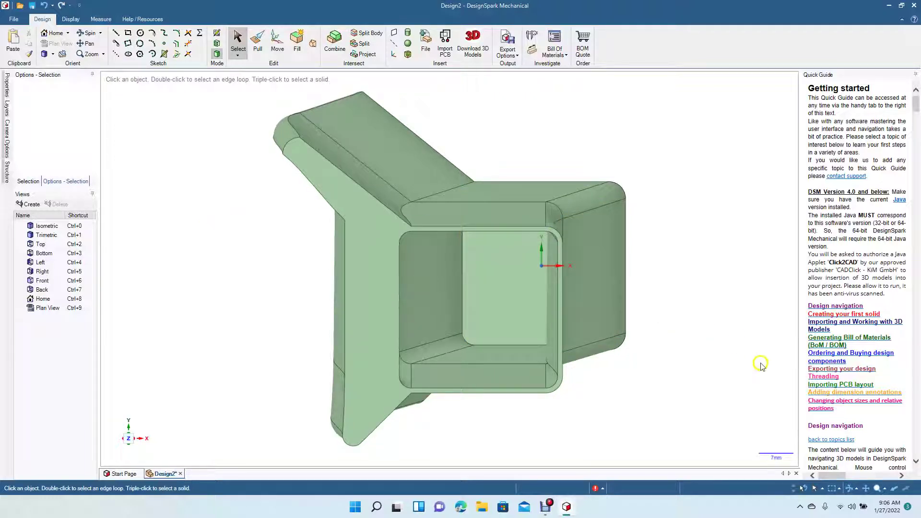